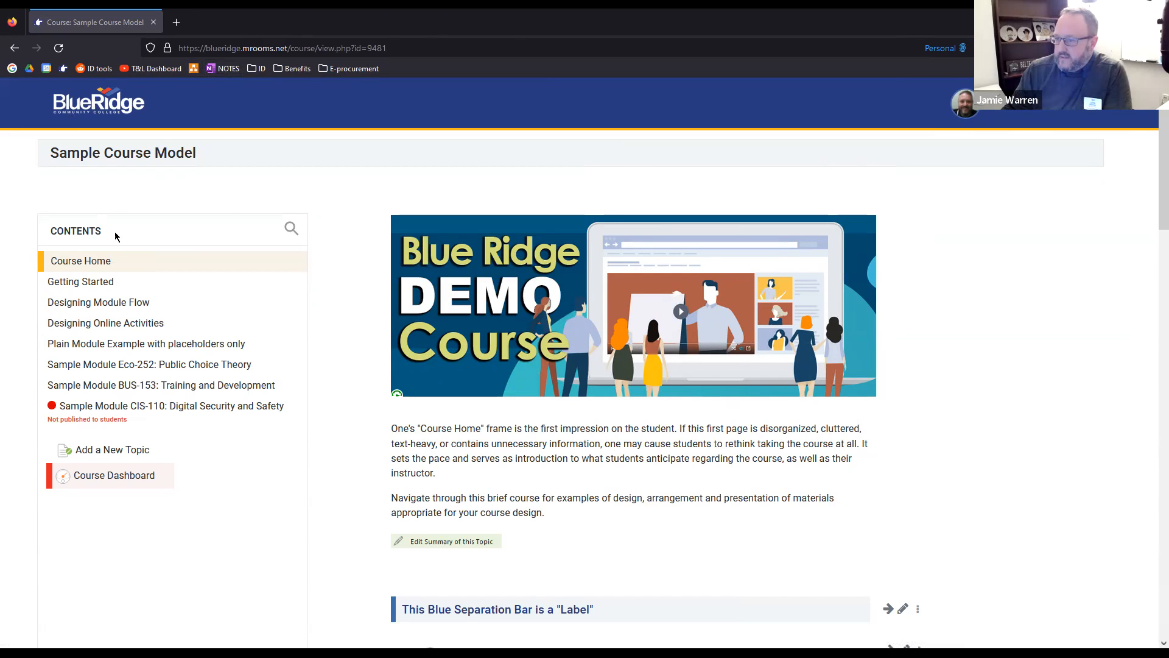
# Open the form for adding a new topic, examine its title and contents fields, and leave without creating a section
pyautogui.scroll(-1, 164, 268)
pyautogui.scroll(1, 146, 251)
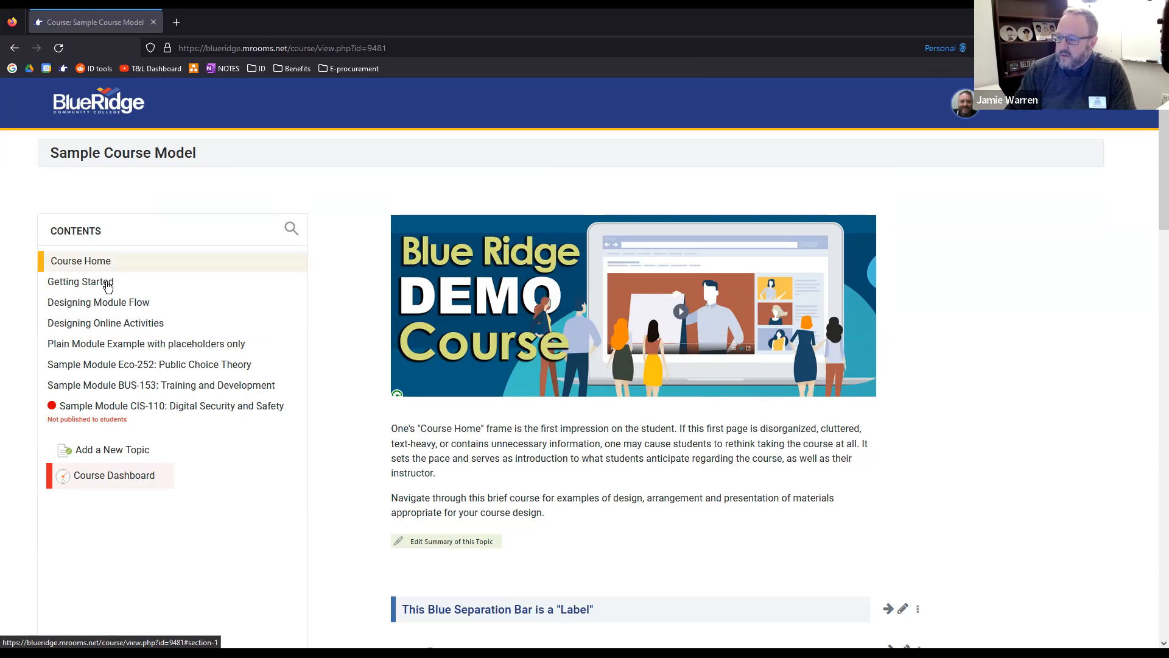
pyautogui.click(96, 456)
pyautogui.click(414, 264)
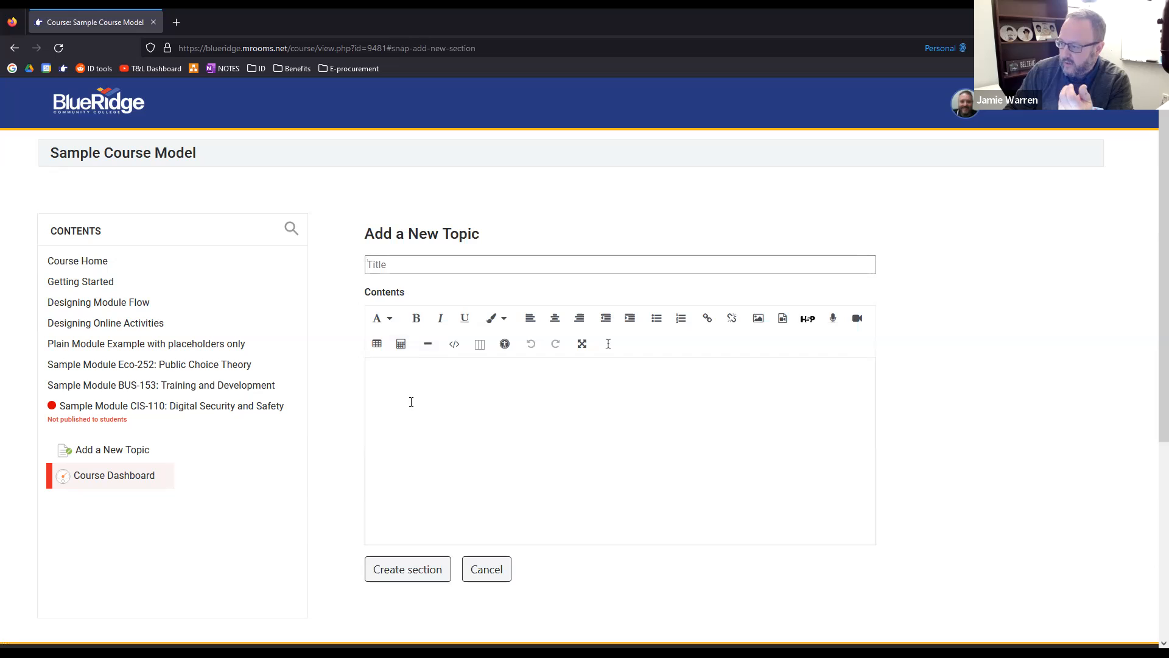
pyautogui.click(412, 401)
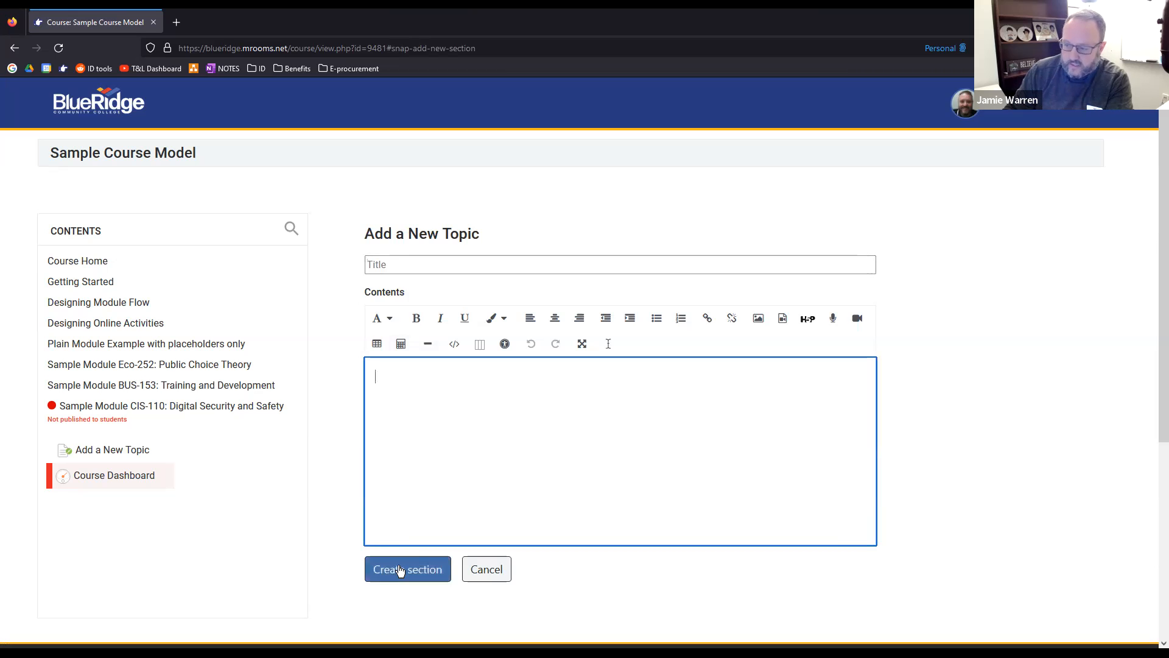
pyautogui.click(490, 567)
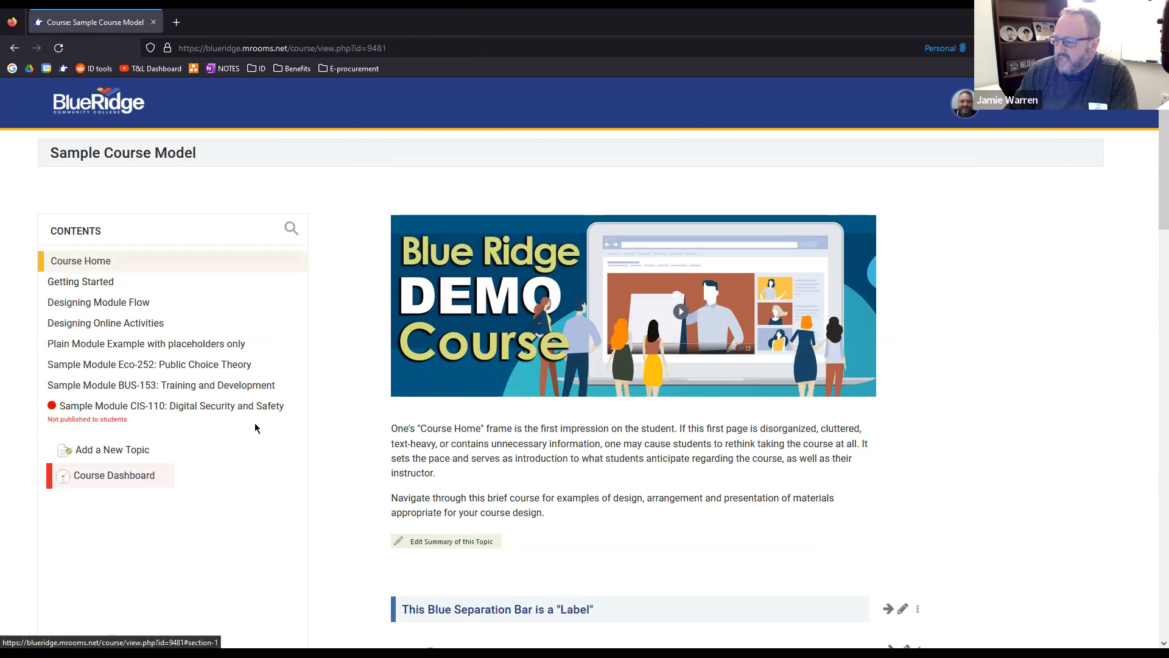
# Open the Course Home topic summary for editing, examine its text and banner image, and cancel without saving
pyautogui.scroll(-1, 370, 433)
pyautogui.scroll(1, 368, 430)
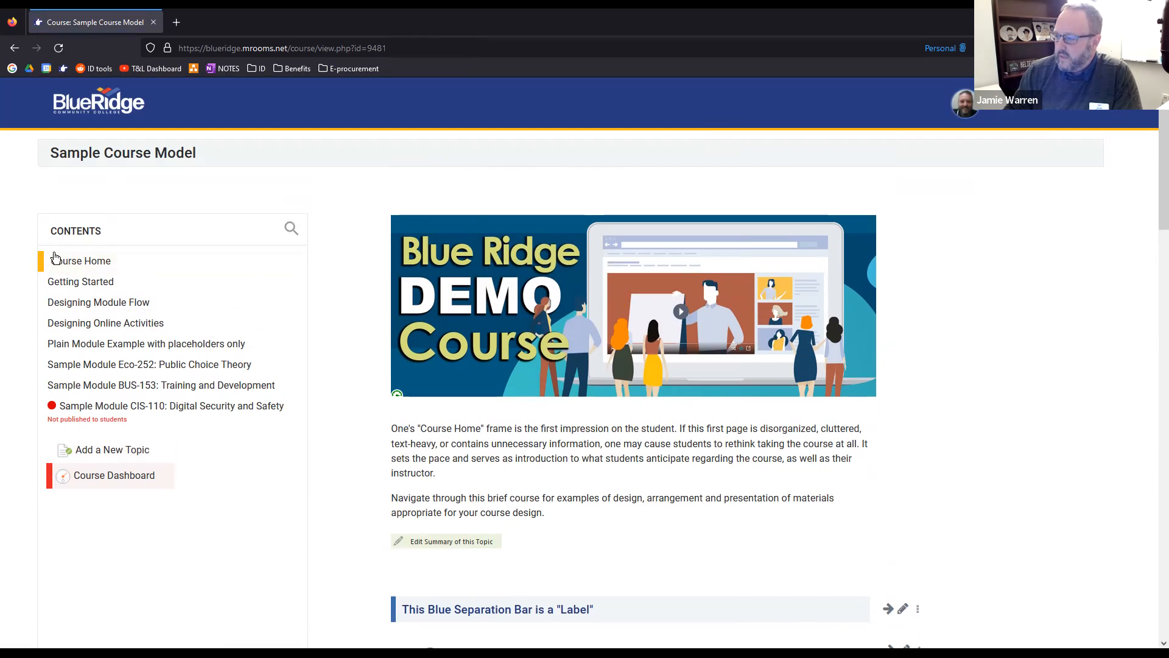
pyautogui.scroll(-1, 344, 290)
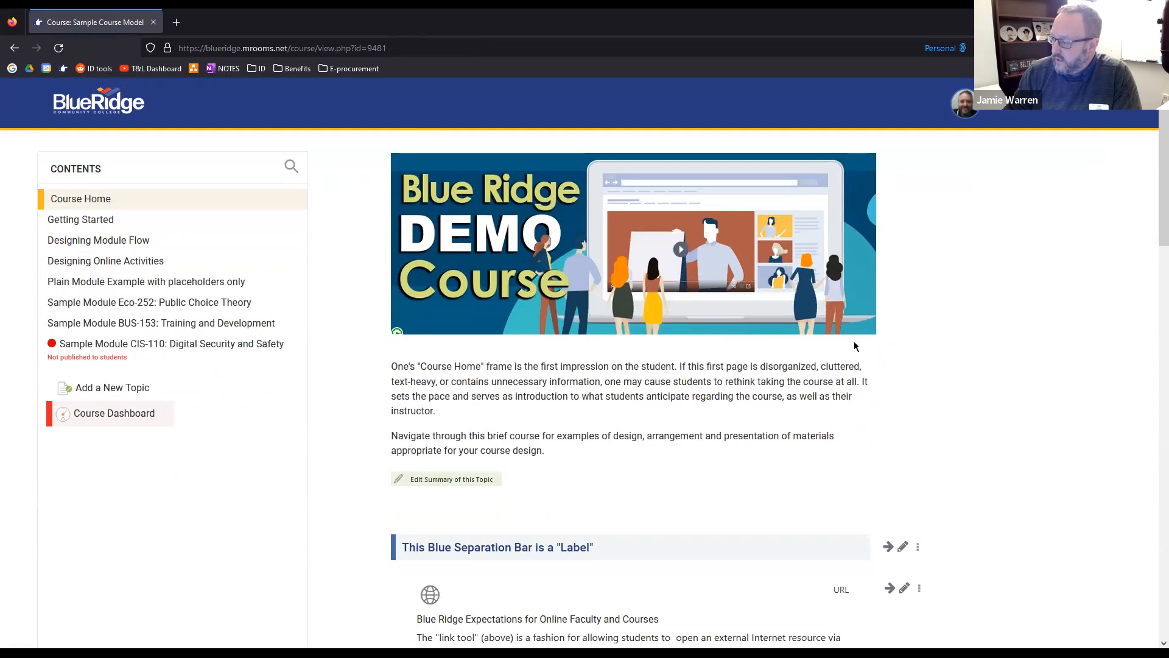
pyautogui.moveTo(428, 286); pyautogui.dragTo(512, 366)
pyautogui.click(470, 366)
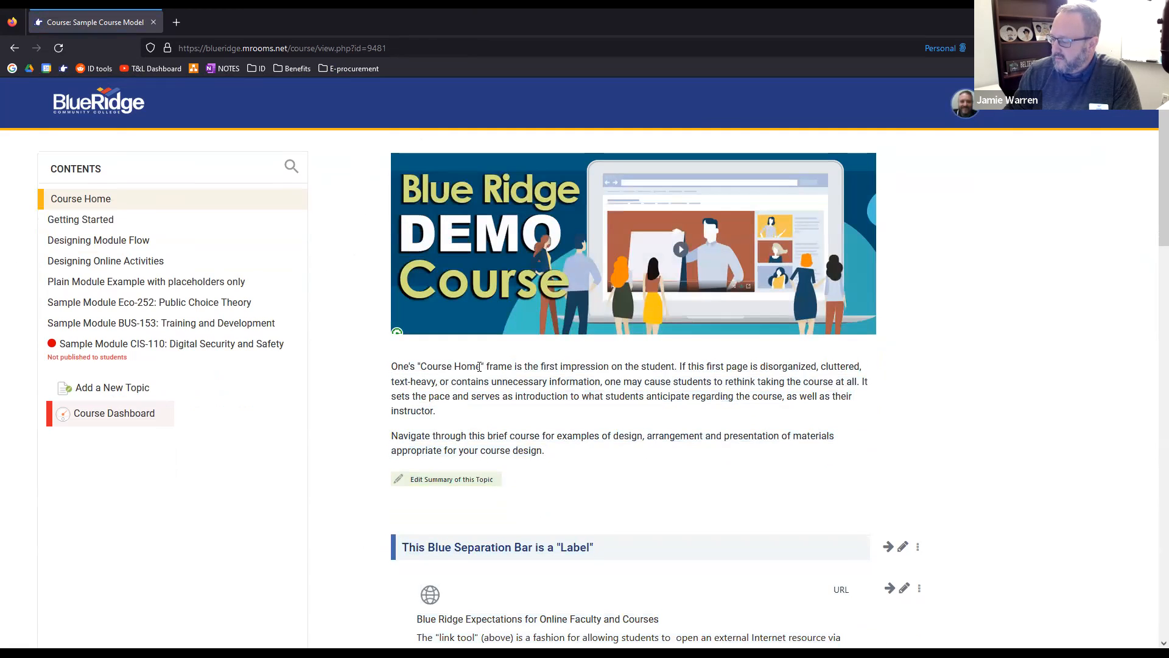
pyautogui.click(432, 485)
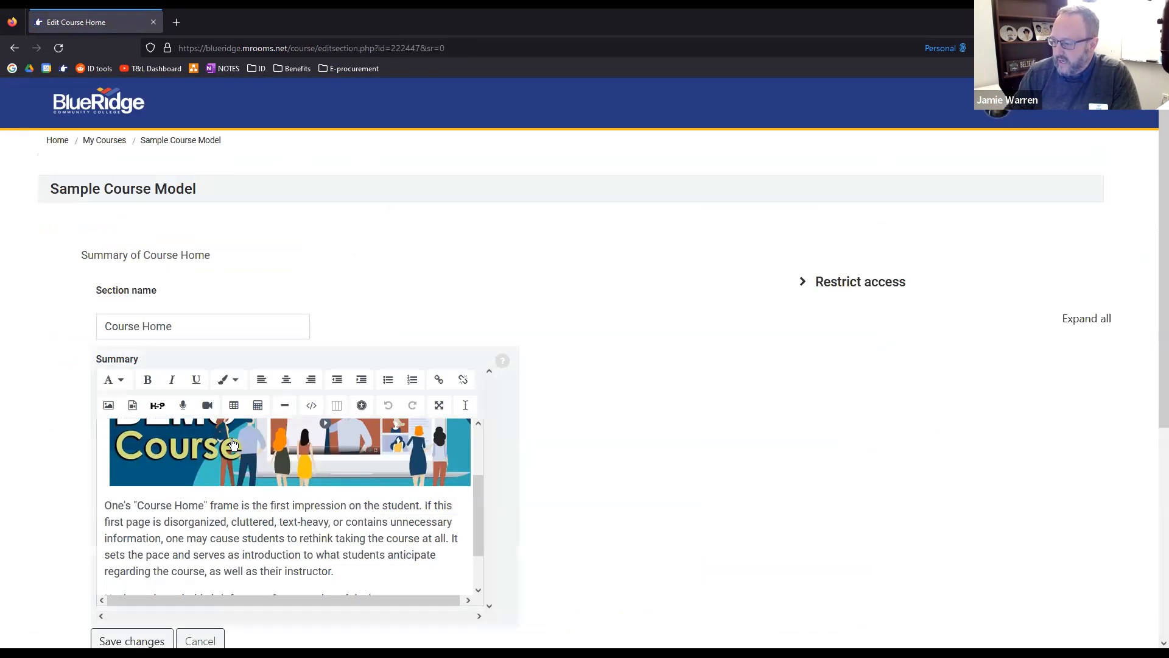
pyautogui.moveTo(105, 505); pyautogui.dragTo(336, 571)
pyautogui.click(340, 572)
pyautogui.scroll(-2, 341, 572)
pyautogui.scroll(-3, 473, 496)
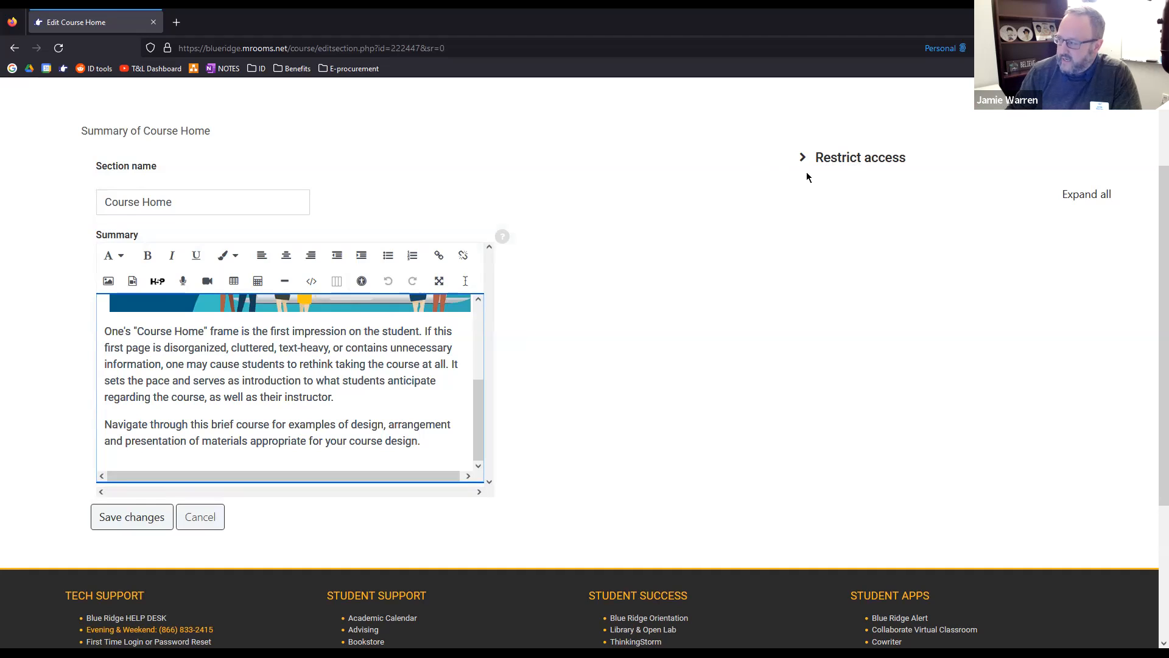
pyautogui.click(198, 515)
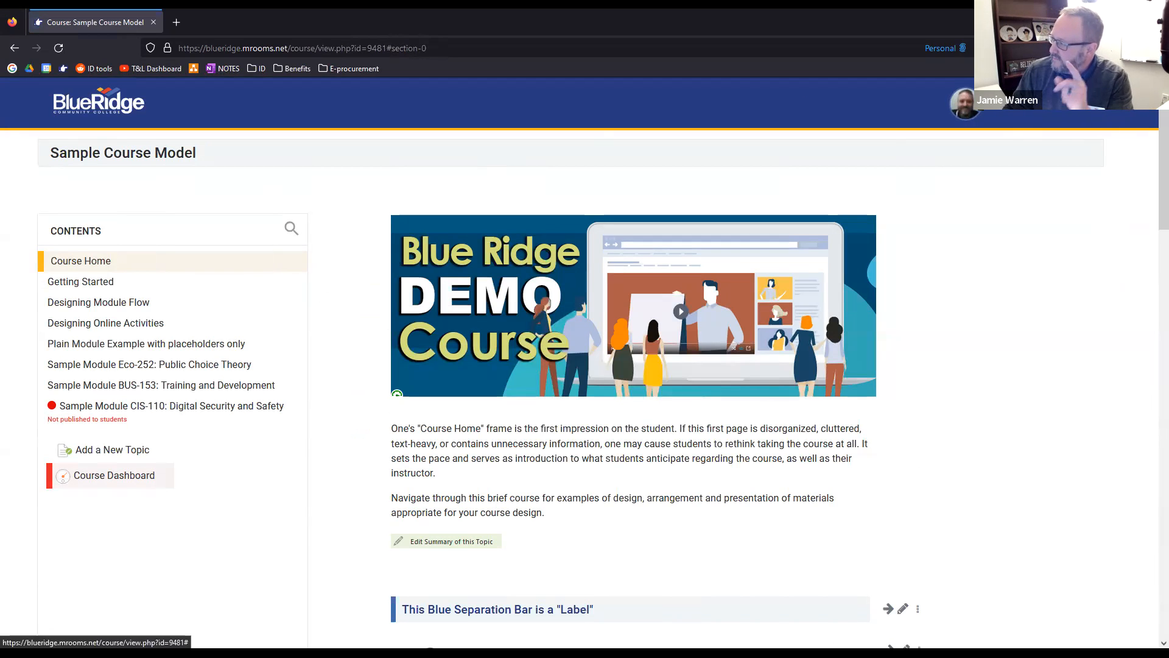
# Open the personal course overview, view the 2022 courses, and return to the current courses
pyautogui.click(114, 475)
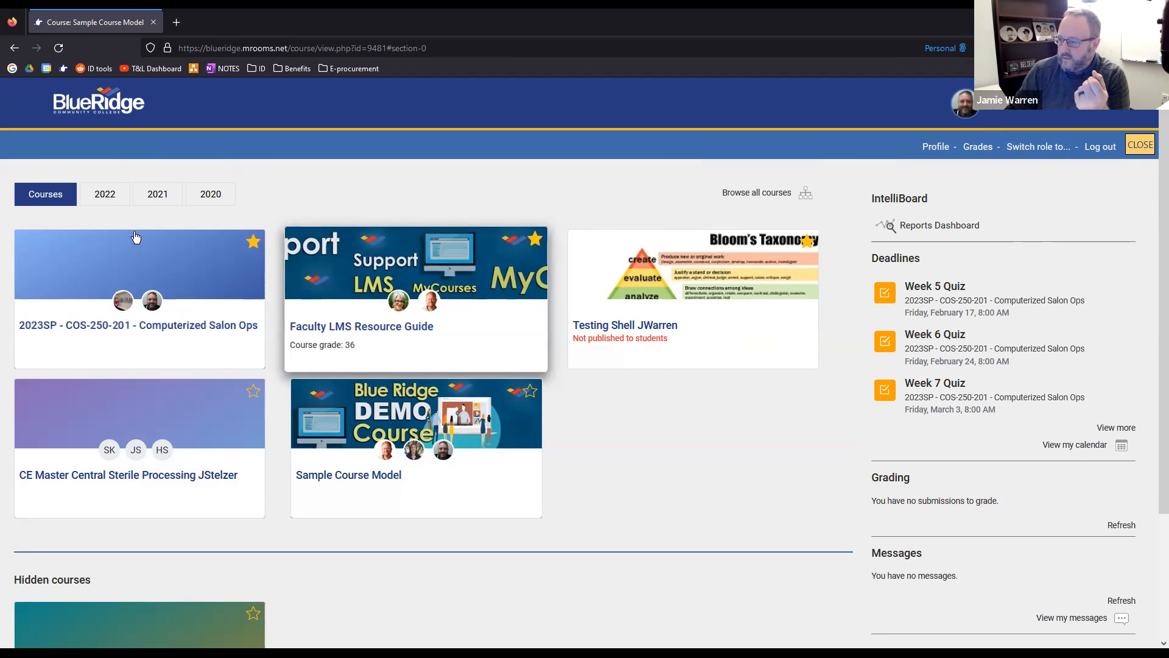
pyautogui.click(108, 204)
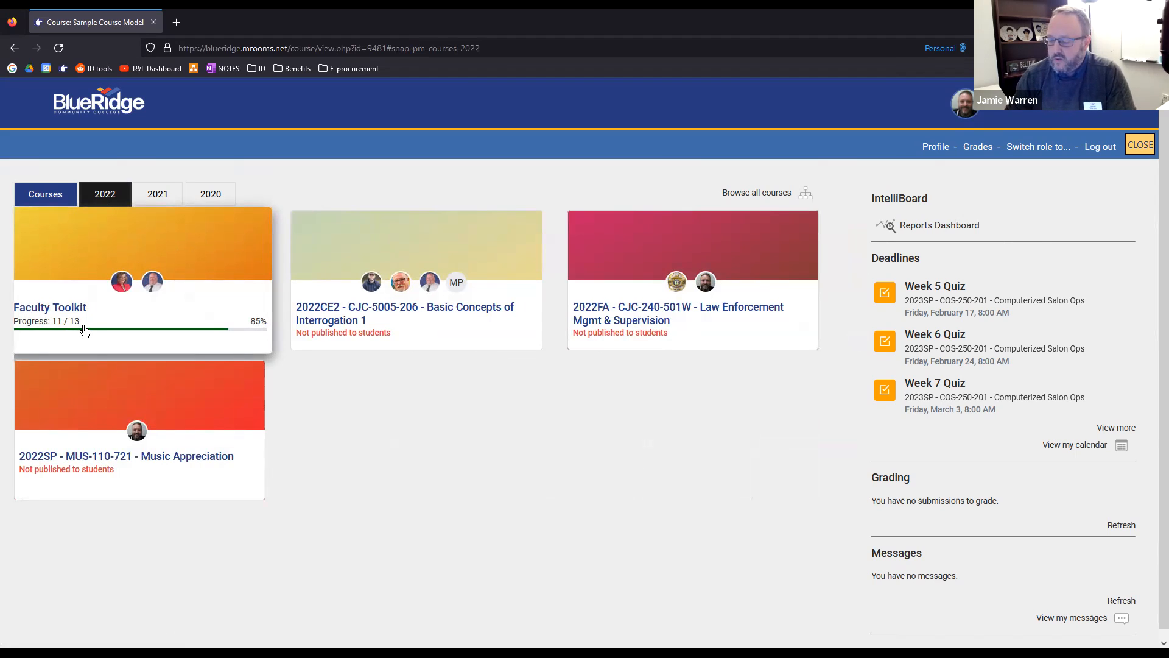
pyautogui.click(58, 194)
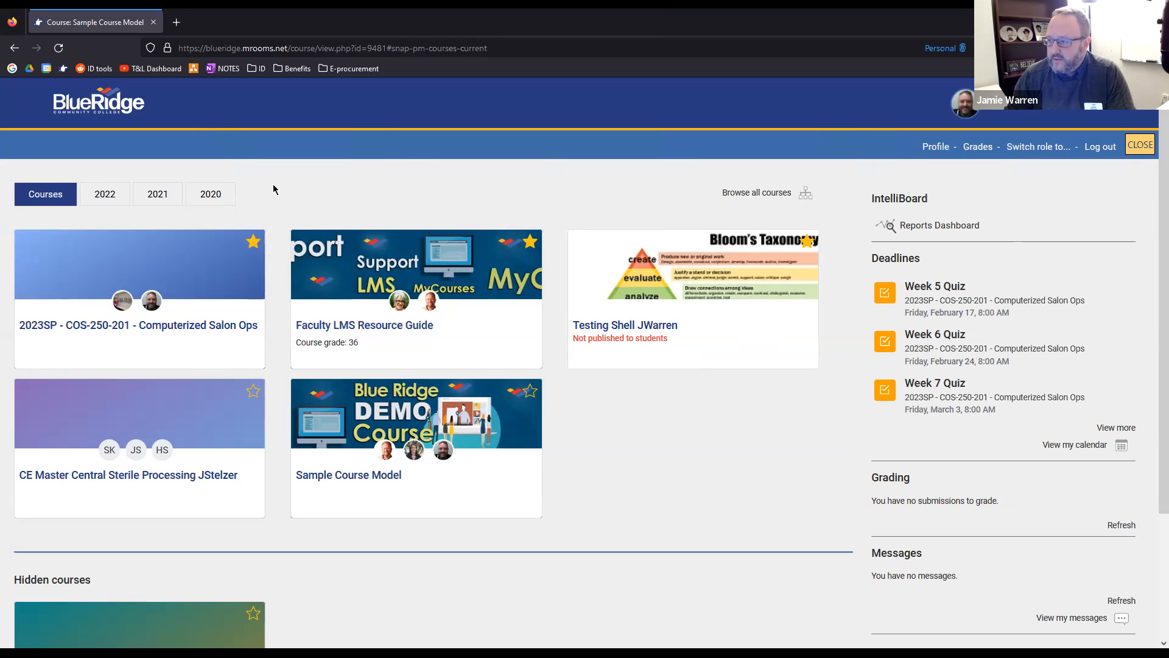
pyautogui.click(95, 201)
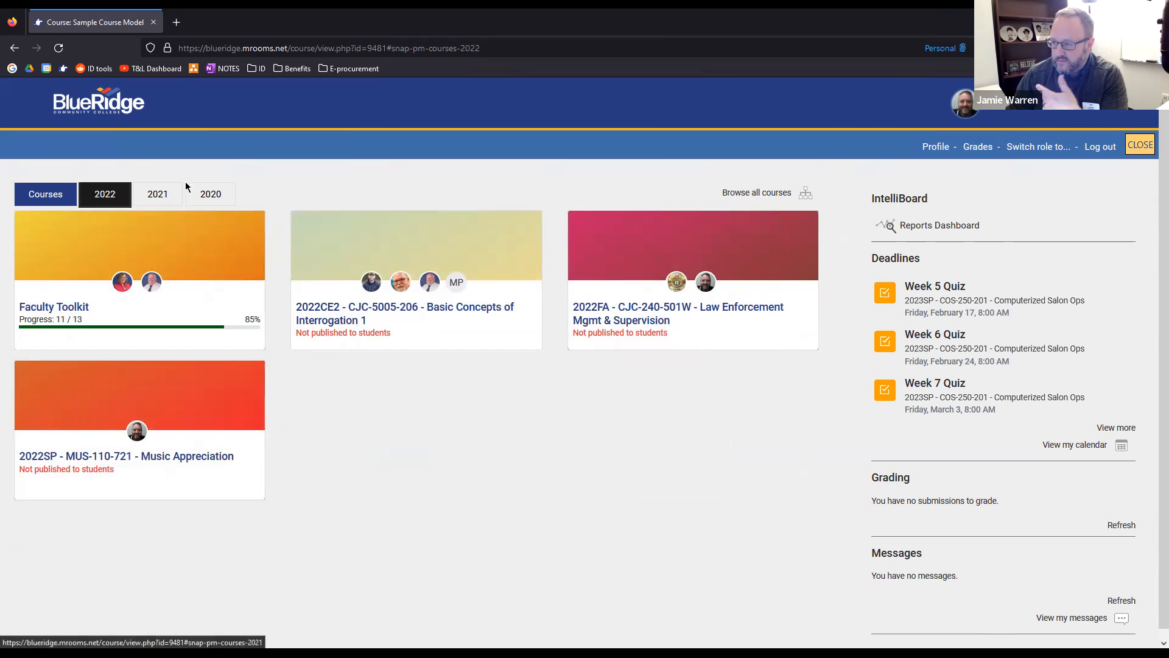
pyautogui.click(53, 201)
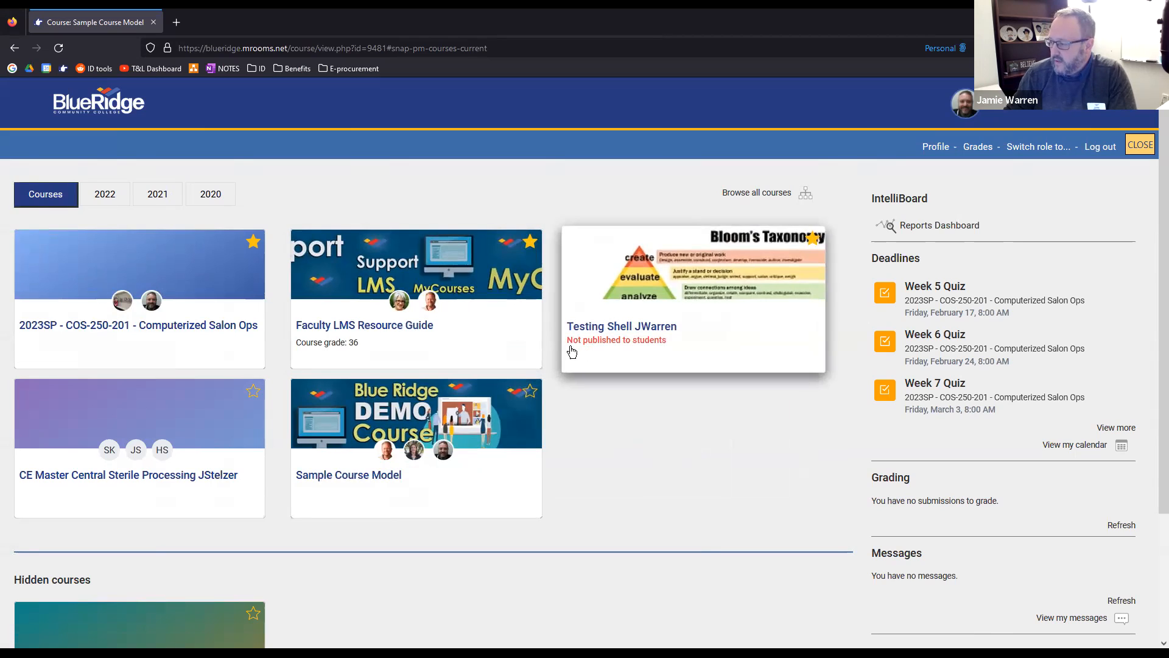
# Visit the unpublished Testing Shell course, and return to Sample Course Model through the personal course overview
pyautogui.click(625, 346)
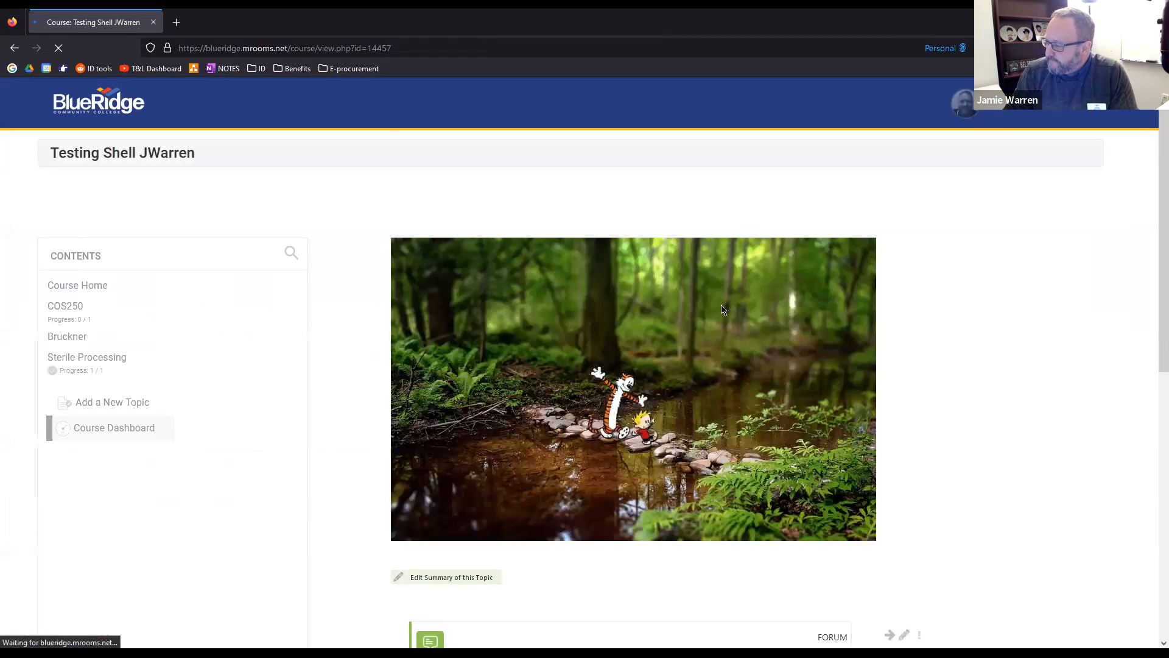
pyautogui.hotkey('alt', 'Left')
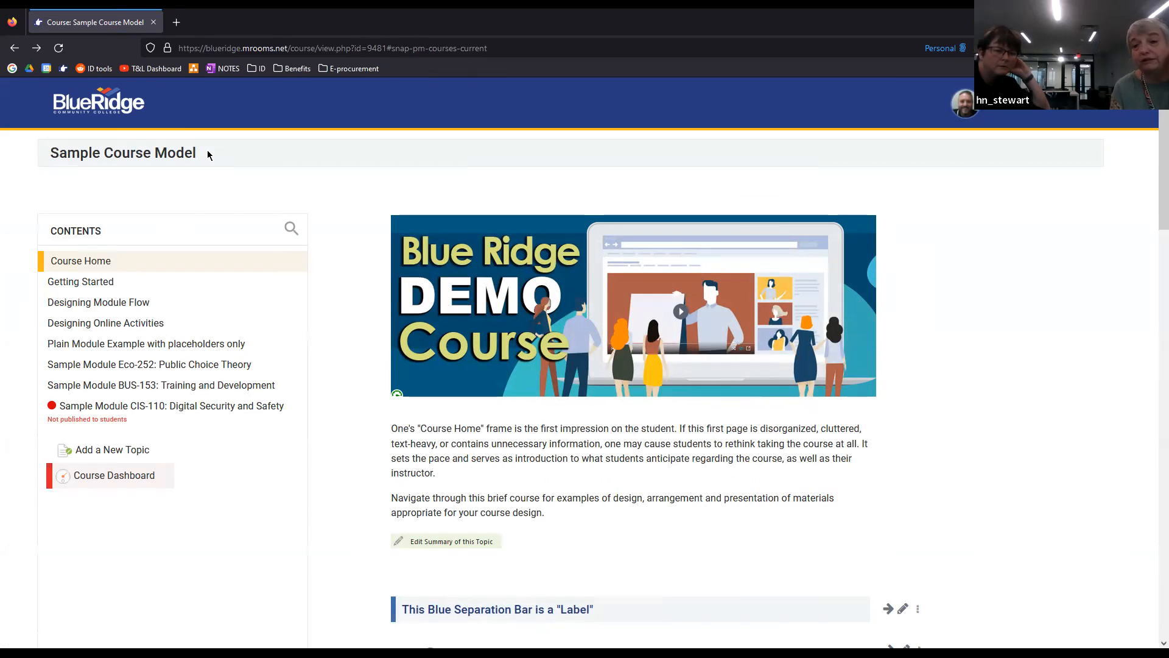
pyautogui.click(964, 102)
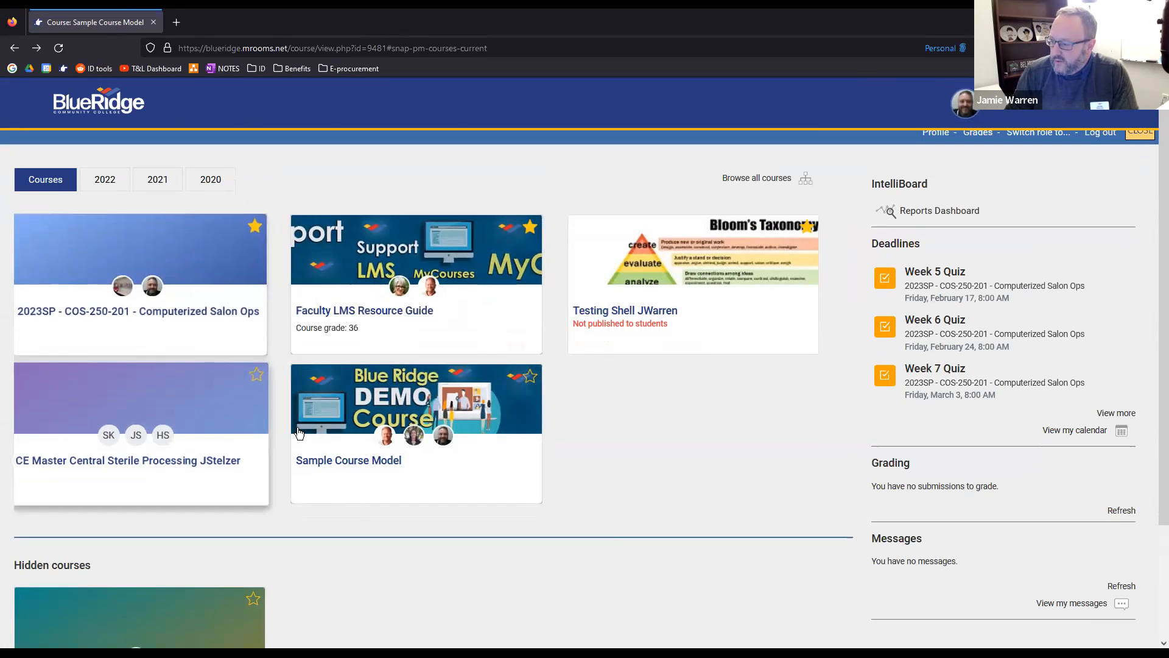
pyautogui.scroll(-1, 176, 415)
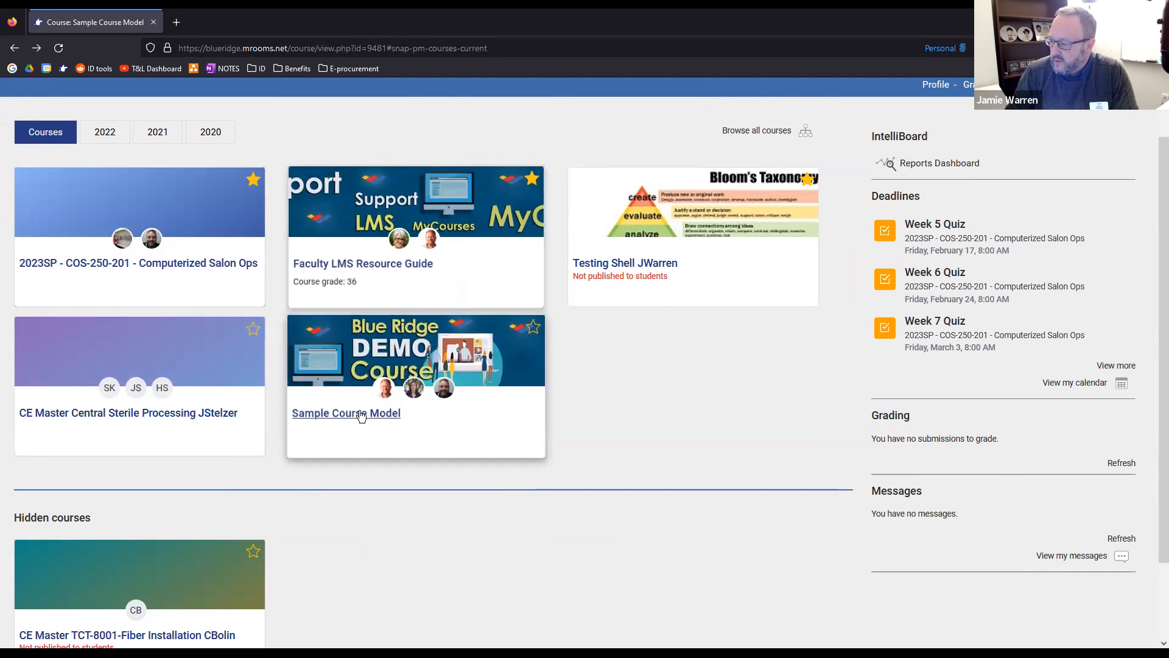
pyautogui.scroll(-1, 280, 448)
pyautogui.scroll(-1, 280, 448)
pyautogui.click(347, 319)
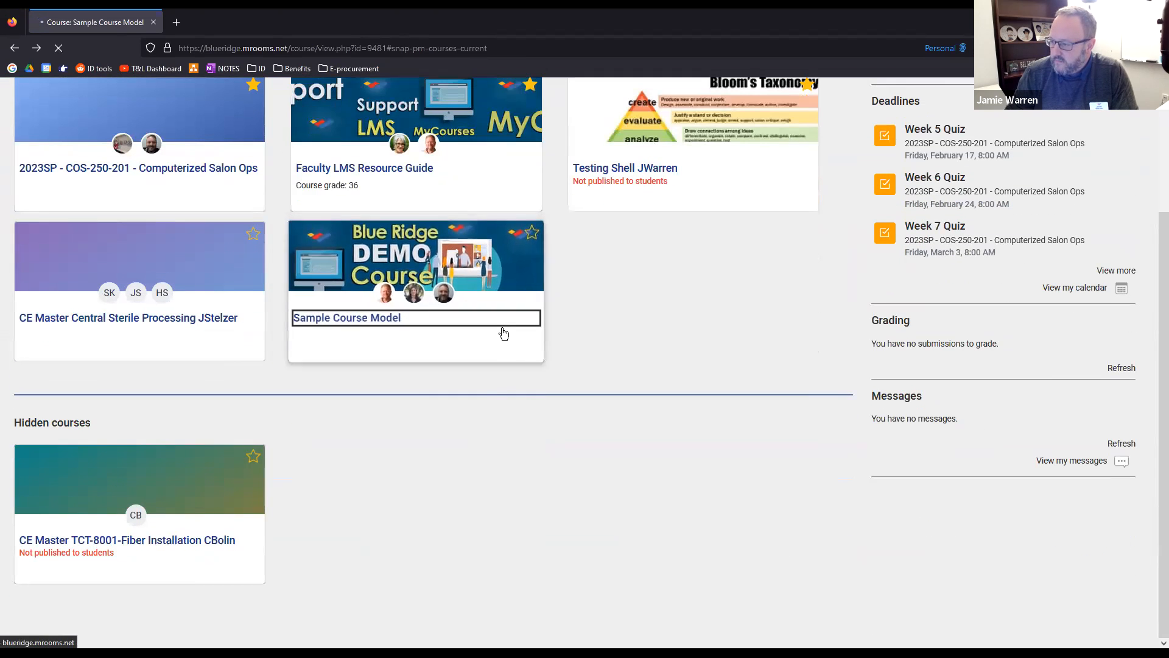
# Look over the Course Home page, and open the personal course overview to view its courses, deadlines, grading and messages
pyautogui.scroll(-1, 338, 304)
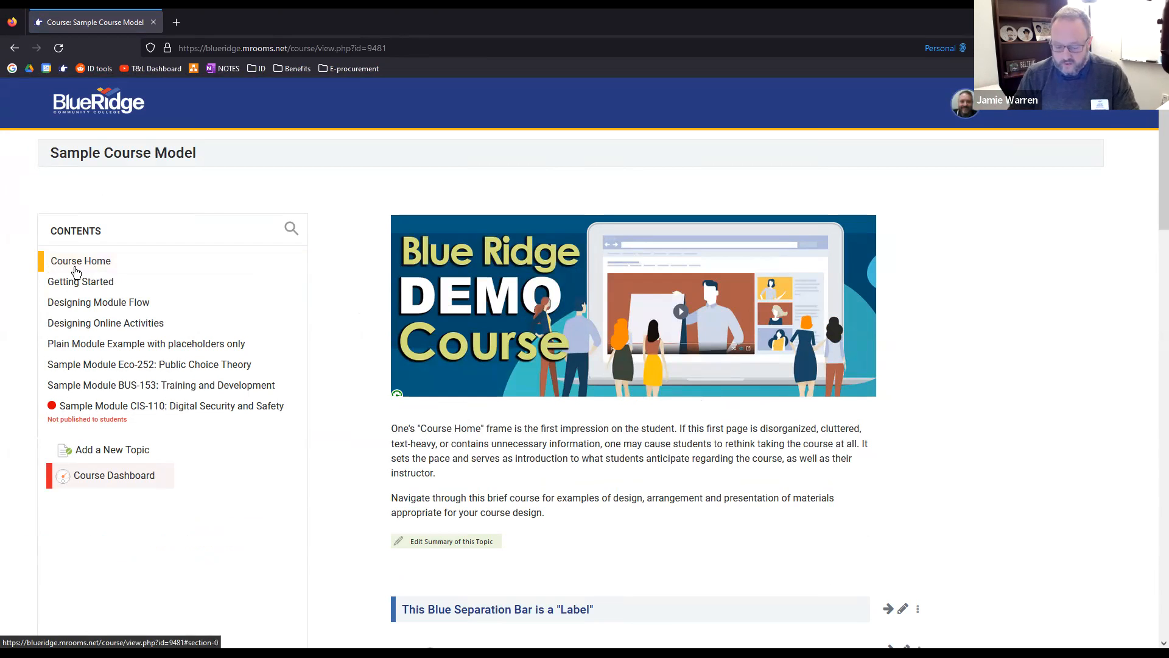
pyautogui.scroll(-2, 296, 350)
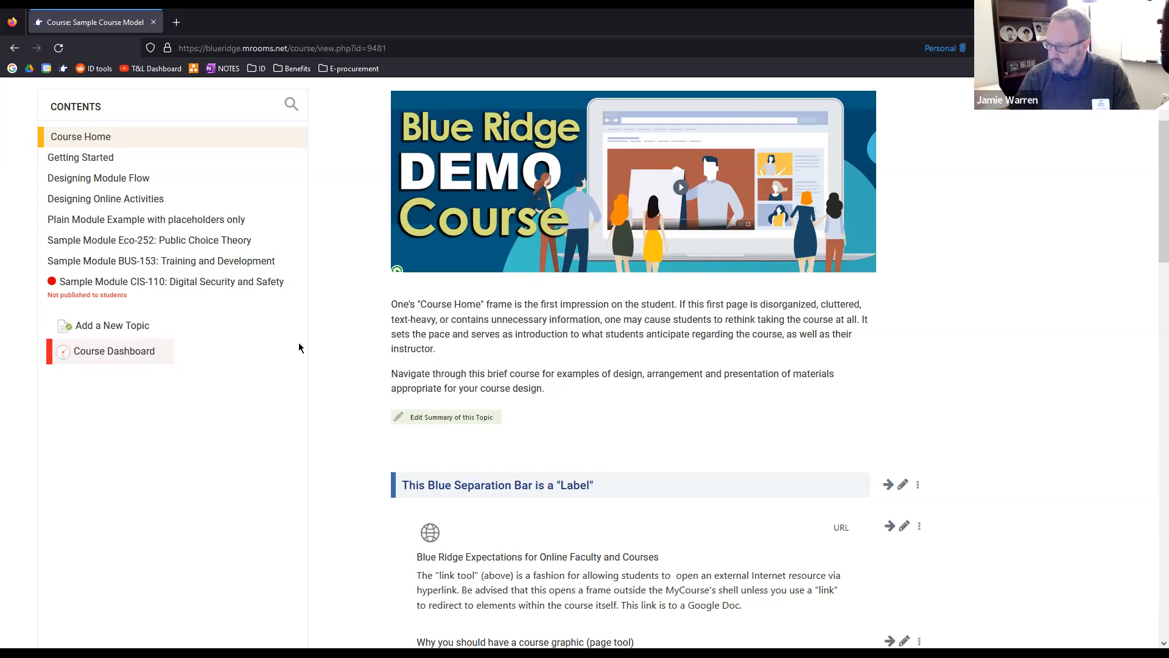
pyautogui.scroll(2, 305, 334)
pyautogui.click(983, 105)
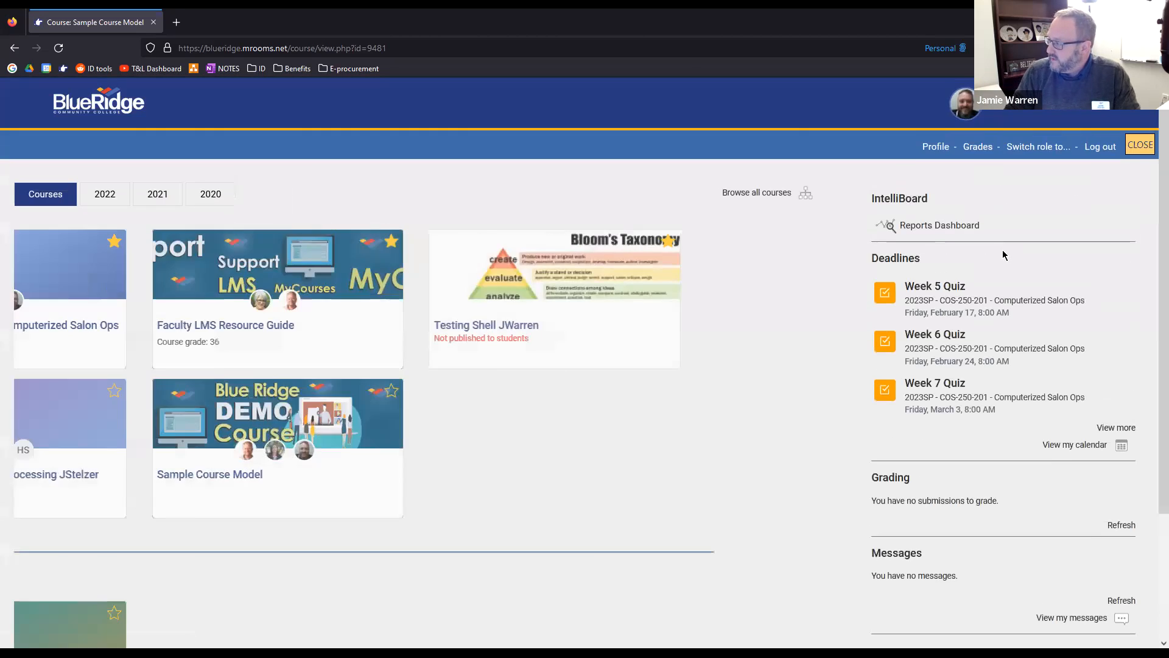
pyautogui.scroll(-2, 1004, 254)
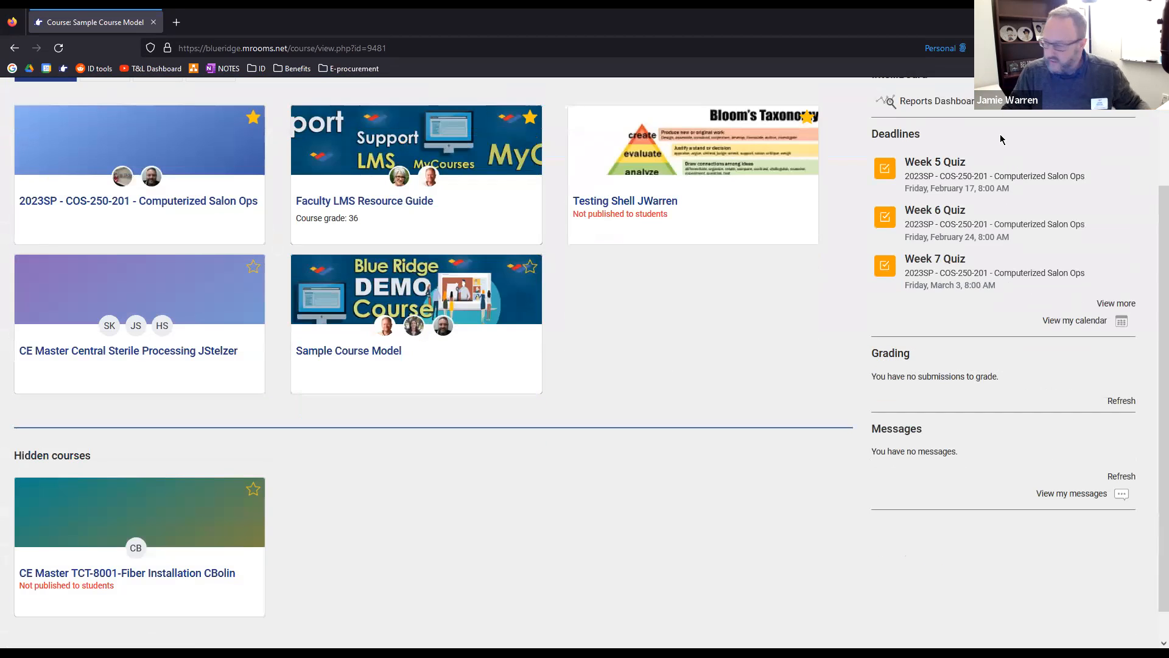
pyautogui.scroll(2, 953, 196)
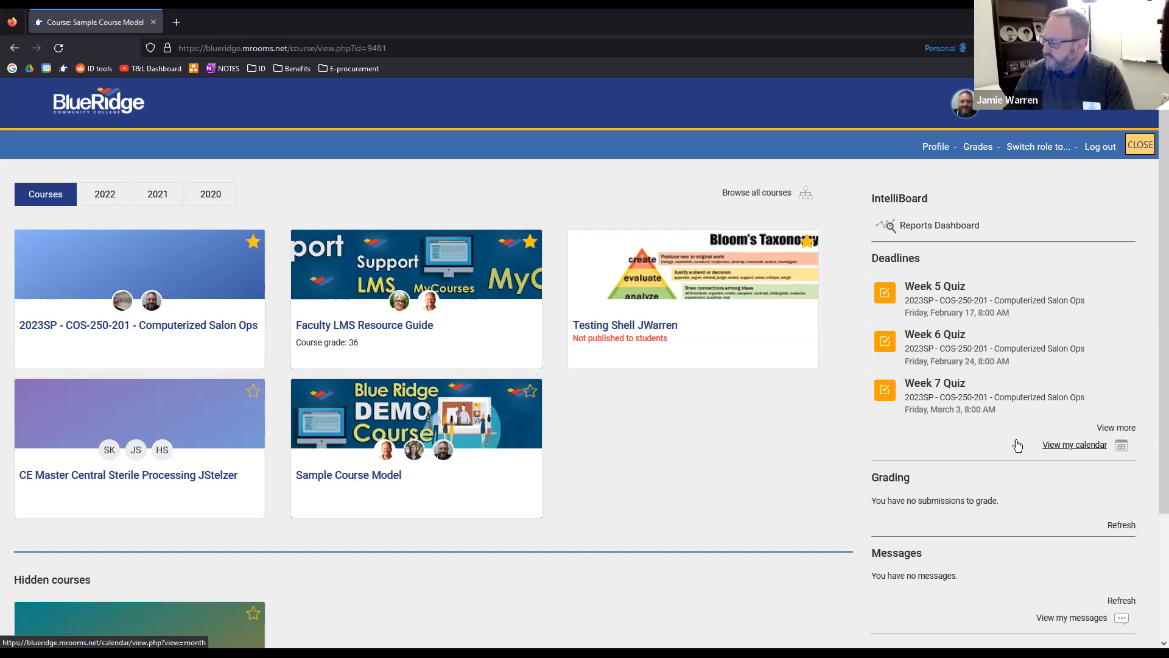
# View the January 2023 month calendar for all courses, and return to the Sample Course Model page
pyautogui.click(1075, 445)
pyautogui.scroll(-1, 840, 402)
pyautogui.scroll(-1, 798, 406)
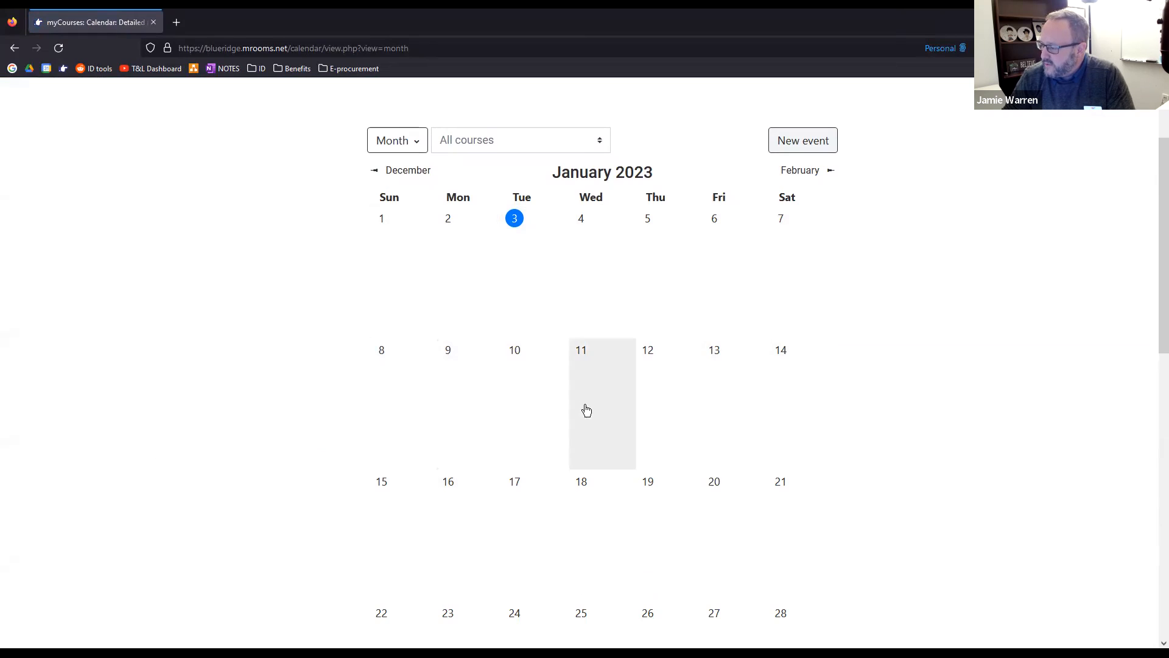
pyautogui.scroll(1, 806, 420)
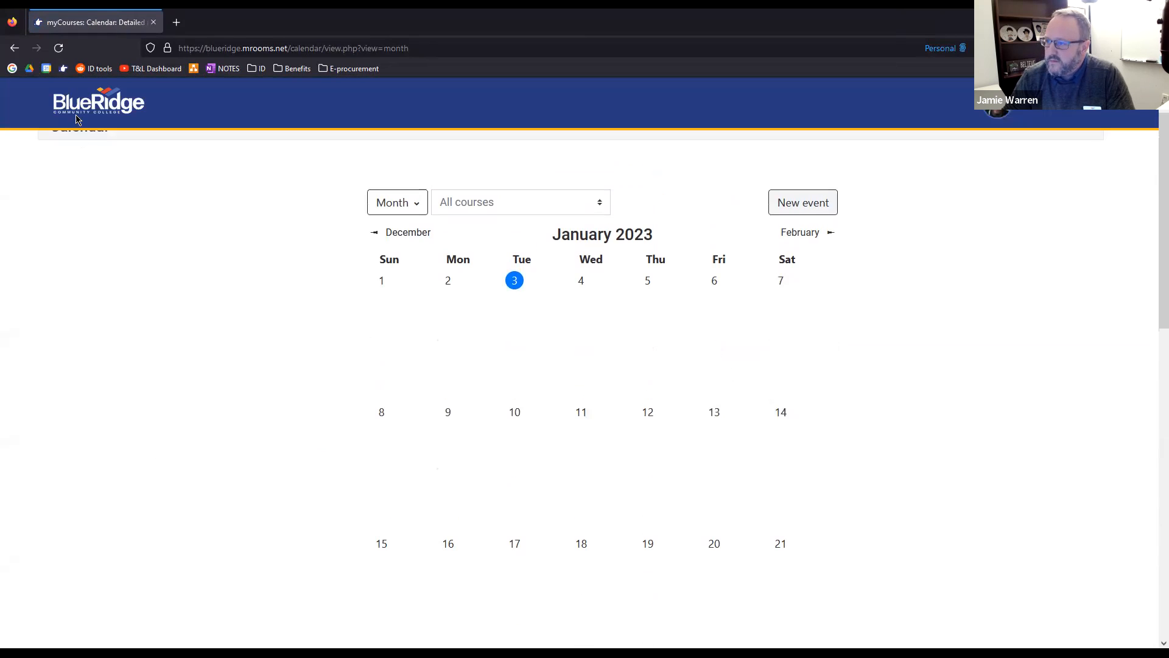
pyautogui.click(14, 48)
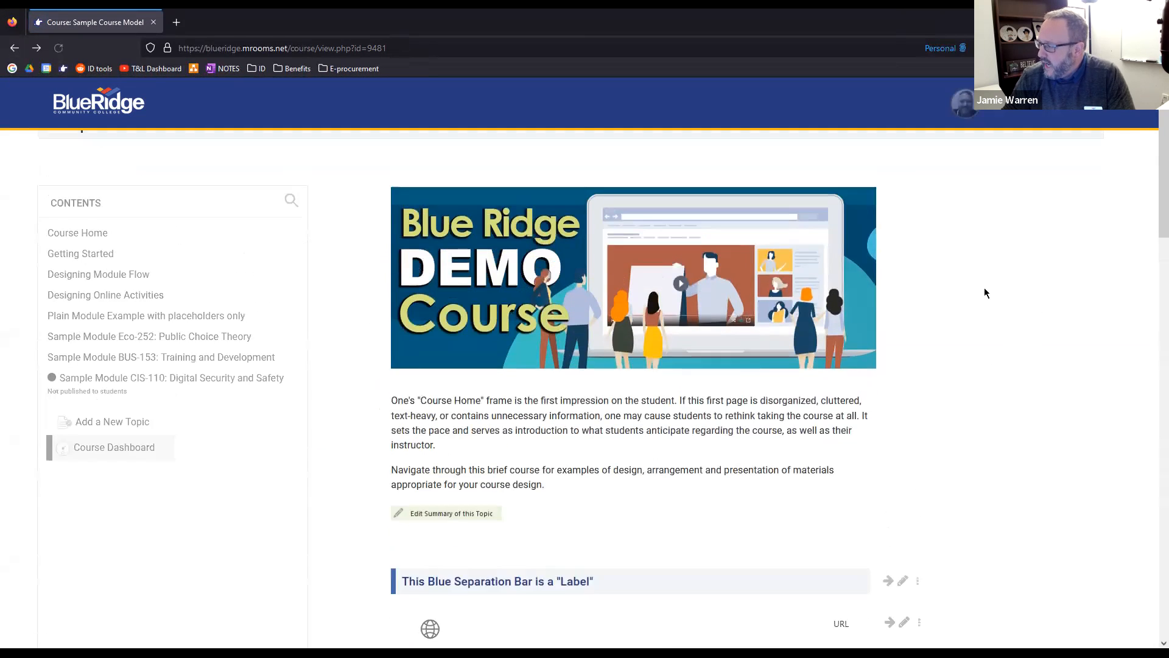
# Reopen the personal course overview and review the upcoming quiz deadlines
pyautogui.click(965, 102)
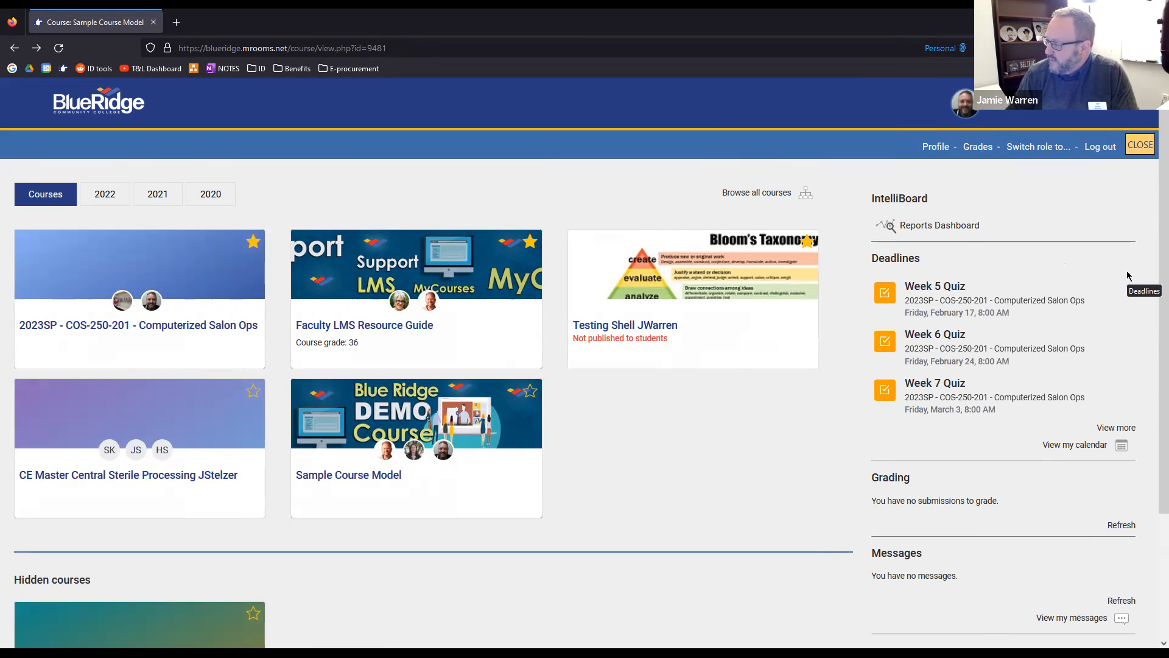
pyautogui.scroll(-1, 1144, 286)
pyautogui.scroll(1, 1145, 281)
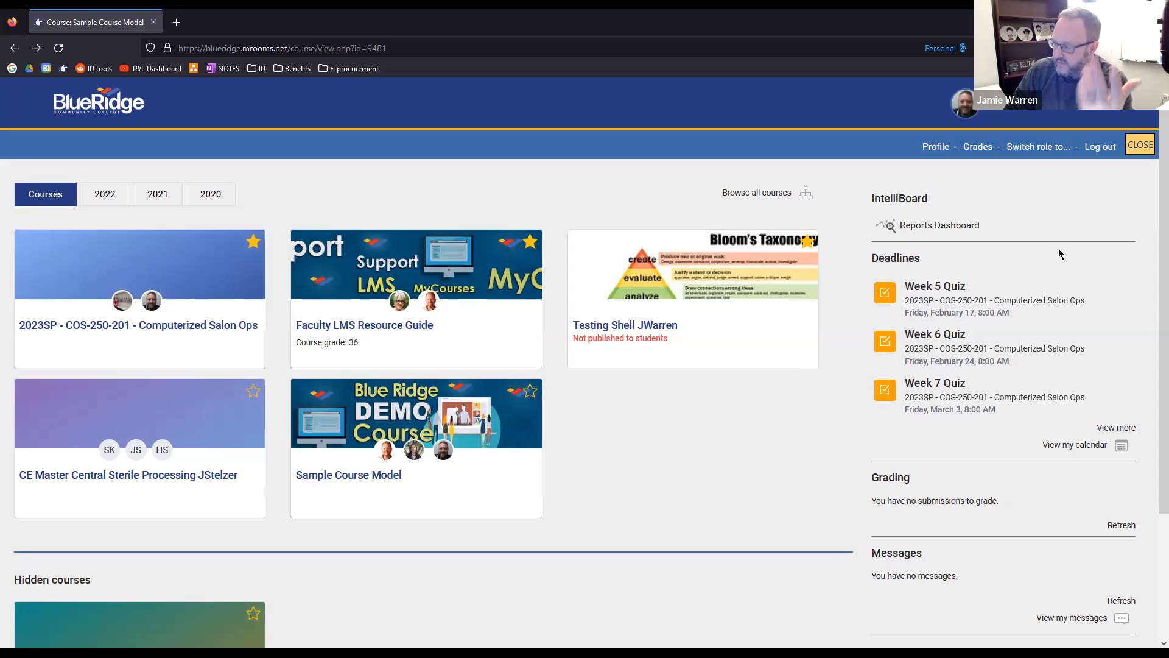
pyautogui.scroll(-1, 1101, 329)
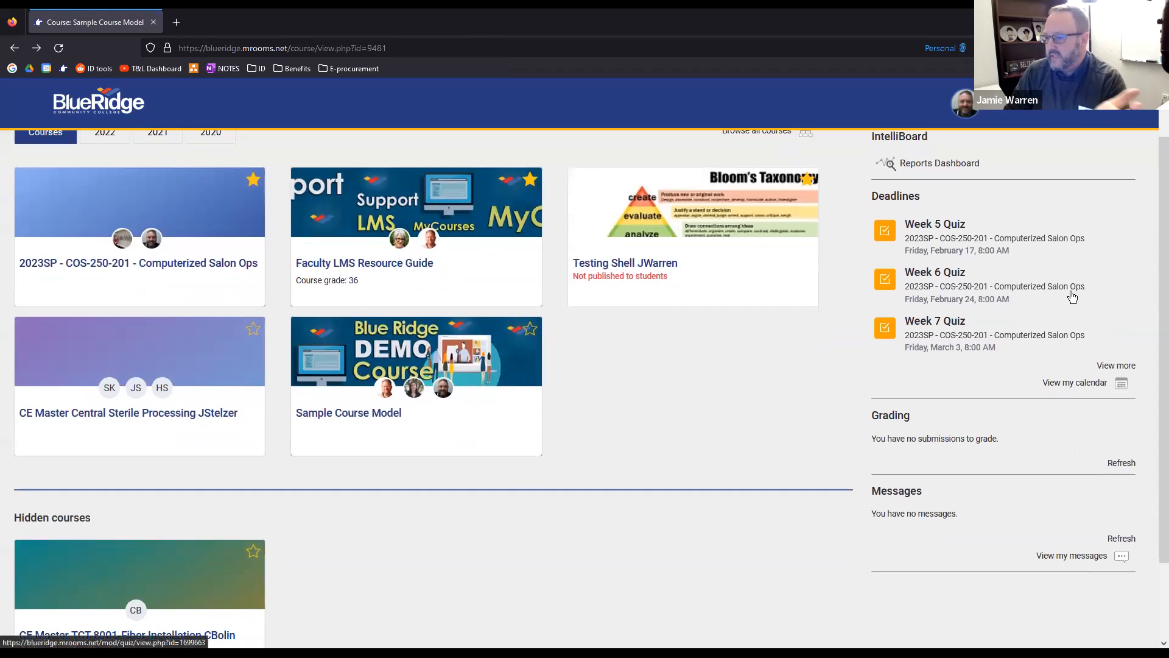
pyautogui.scroll(1, 941, 450)
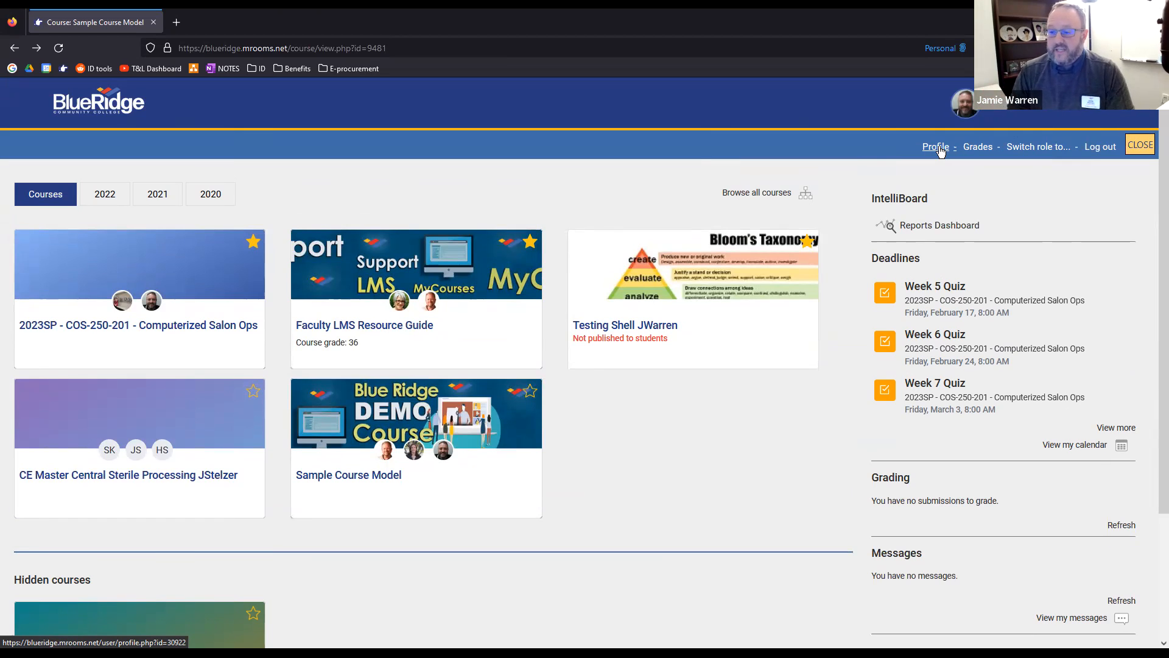
# Open the account's profile page and review its user details, badges and course profiles
pyautogui.click(938, 148)
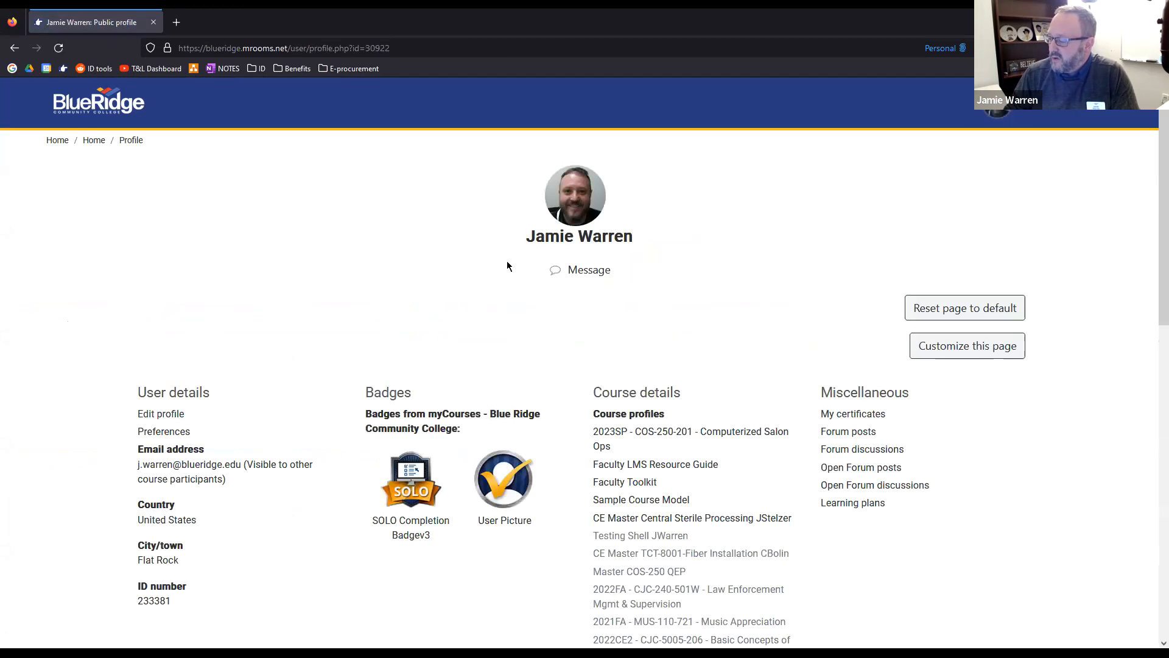
pyautogui.scroll(-1, 506, 261)
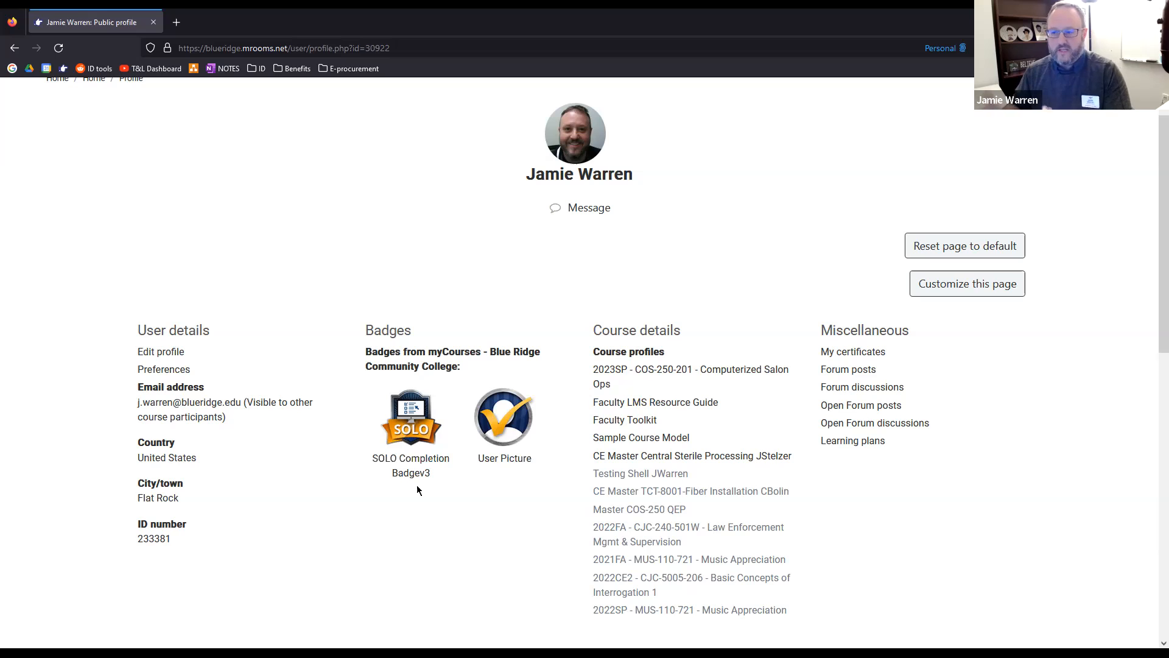
pyautogui.scroll(1, 428, 315)
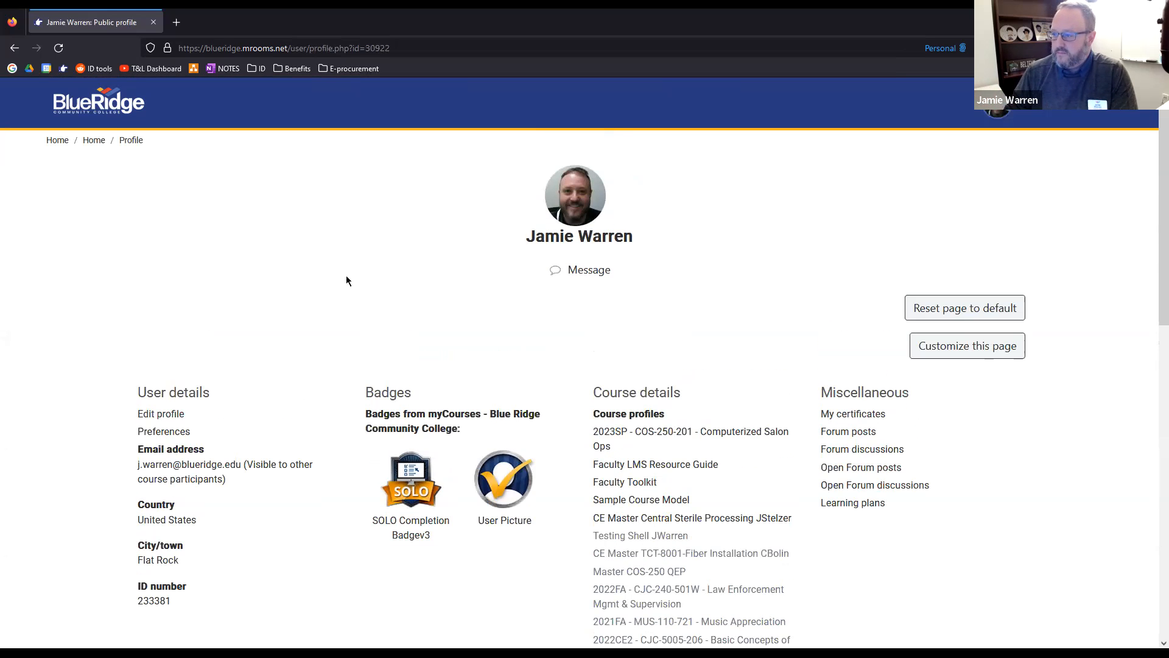
# From the site home page, view the personal course overview in the Student role, and return to the normal role
pyautogui.click(53, 140)
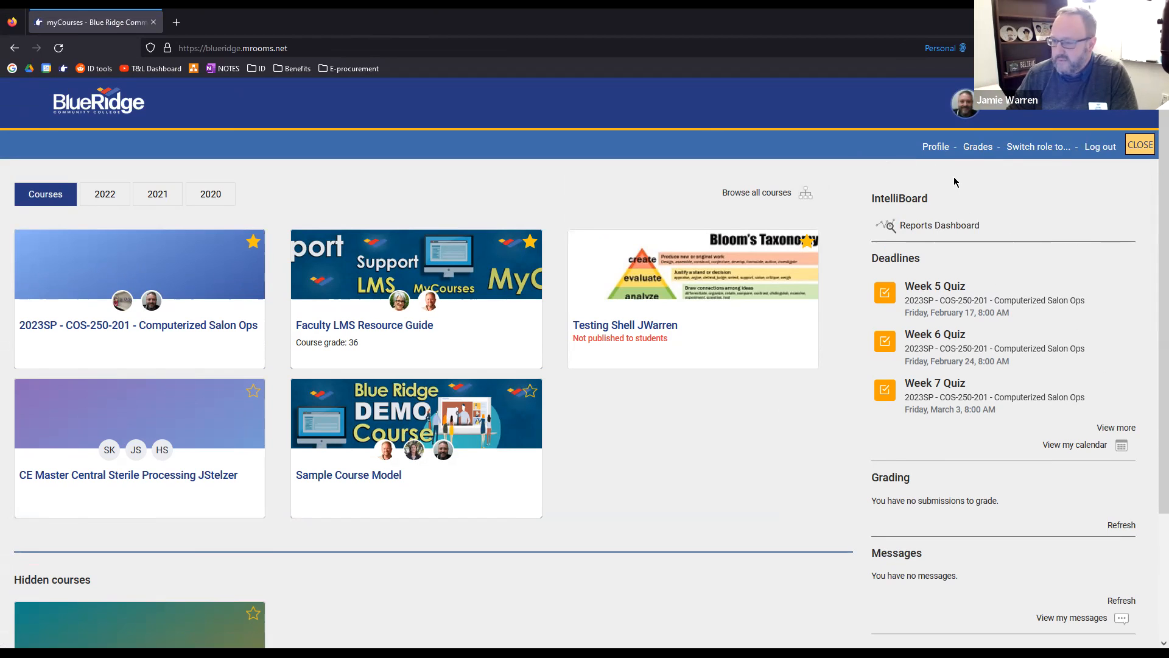
pyautogui.click(1032, 151)
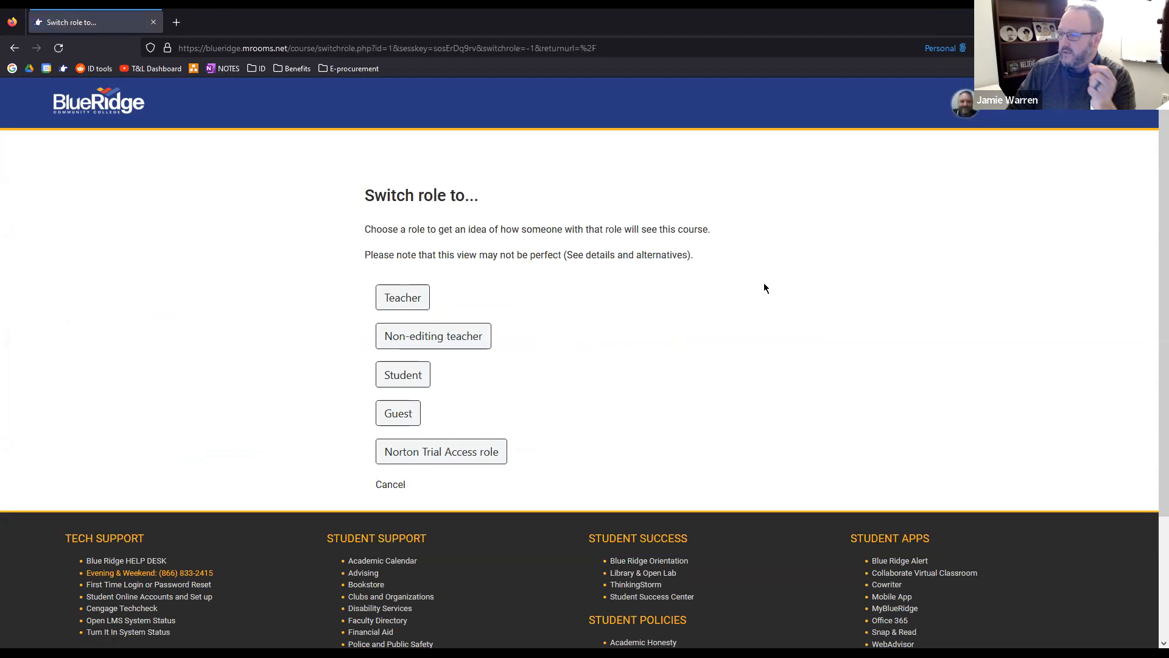
pyautogui.click(403, 375)
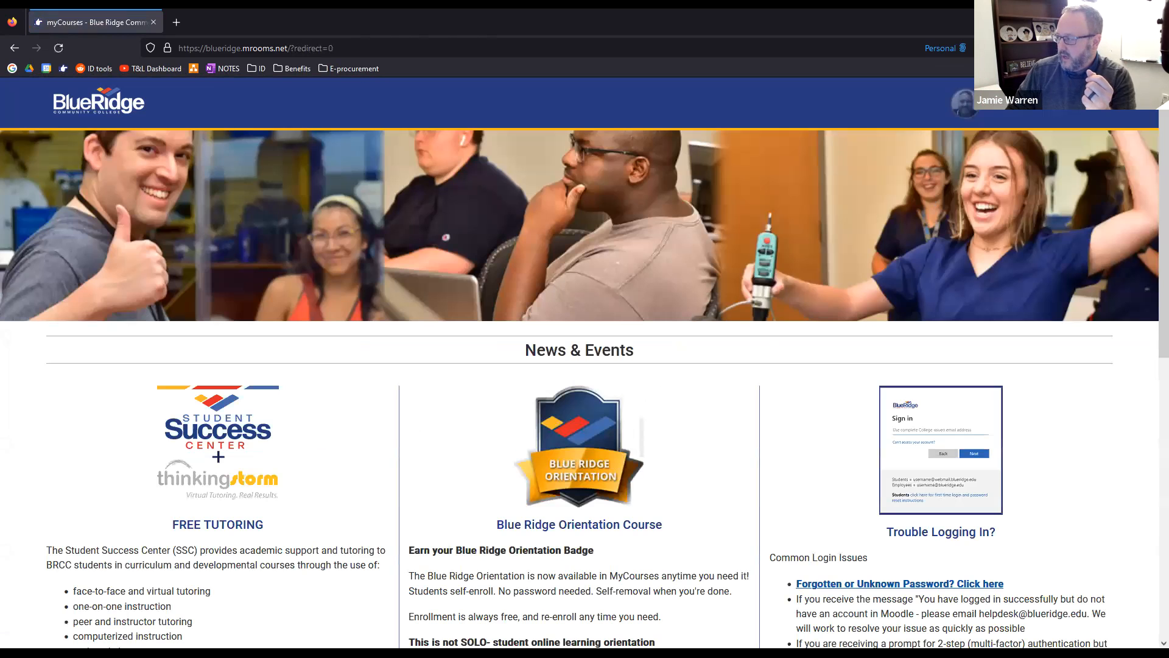
pyautogui.click(999, 110)
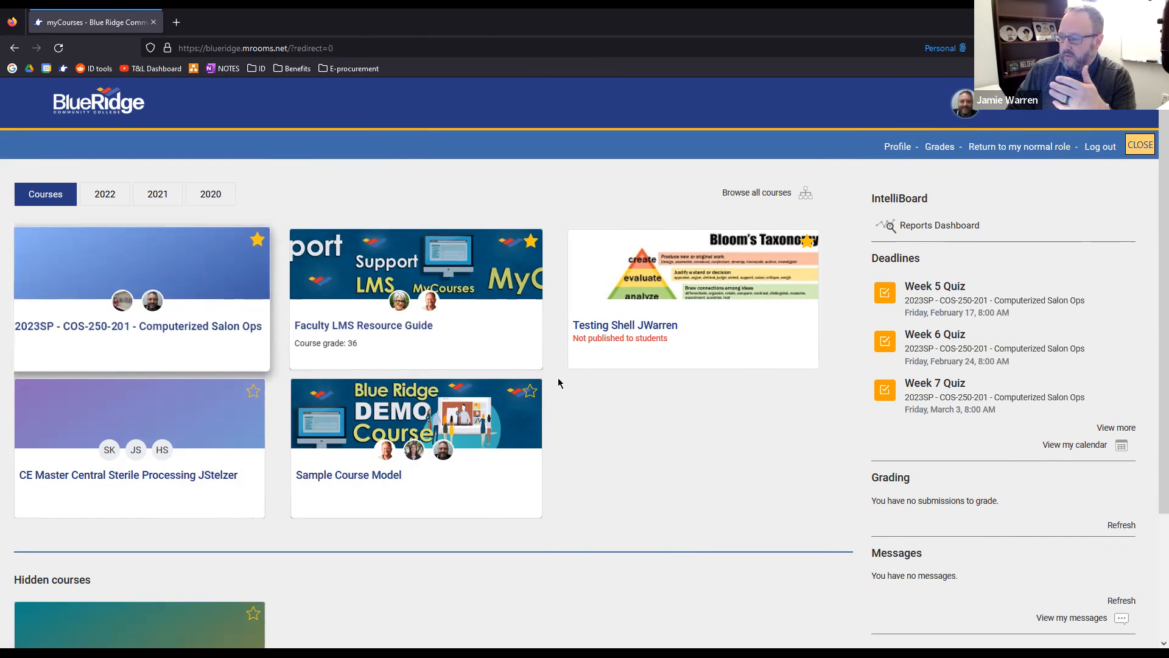
pyautogui.scroll(-2, 556, 382)
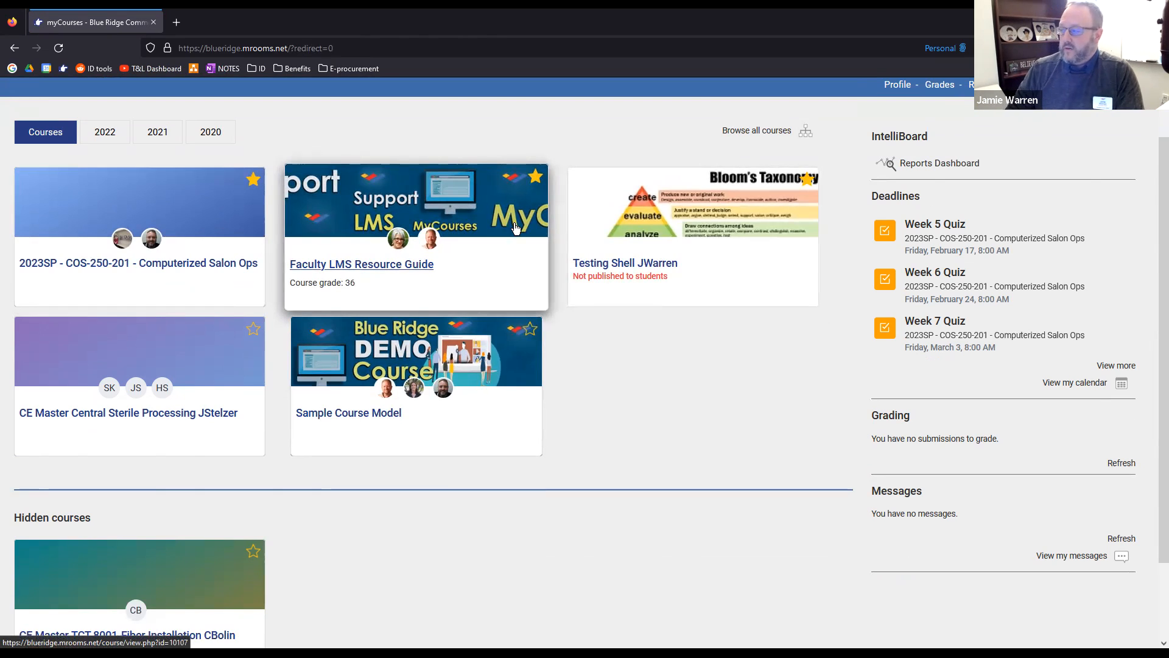
pyautogui.scroll(2, 1061, 133)
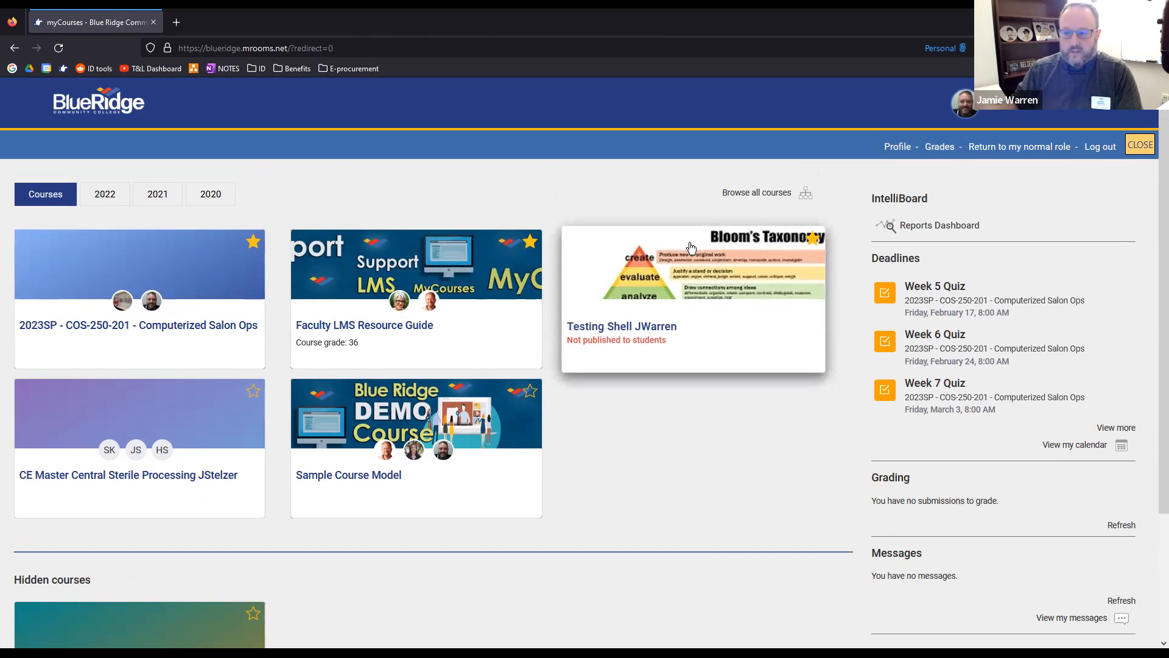
pyautogui.click(1009, 153)
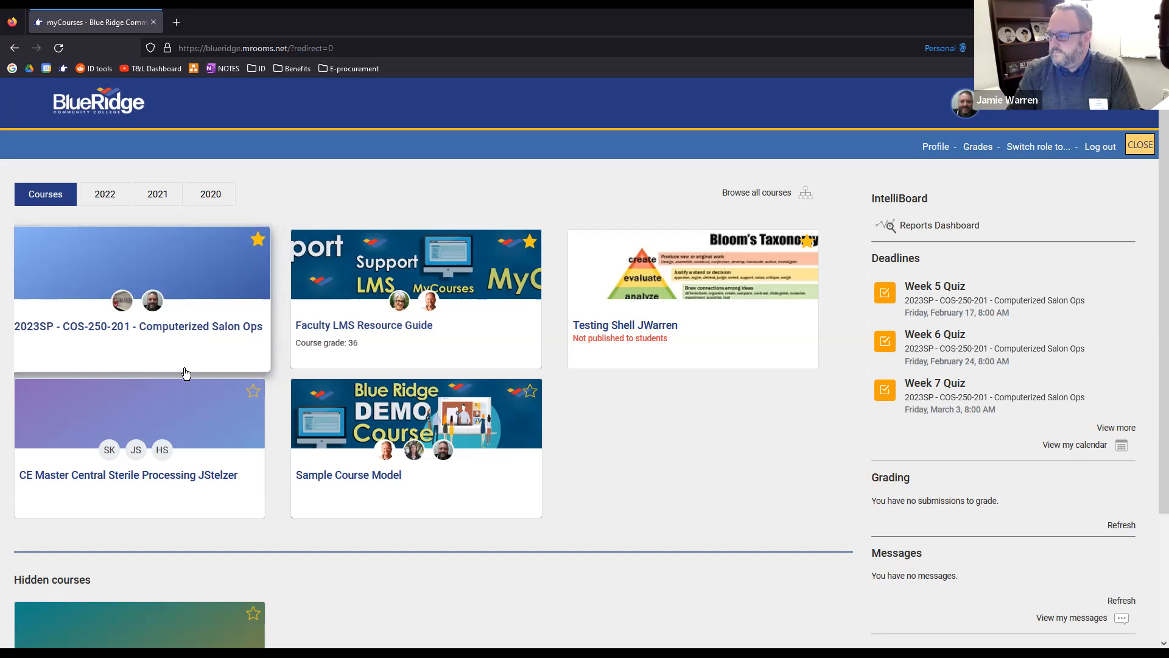
# Open the Sample Course Model course and display its course administration options
pyautogui.scroll(-1, 509, 451)
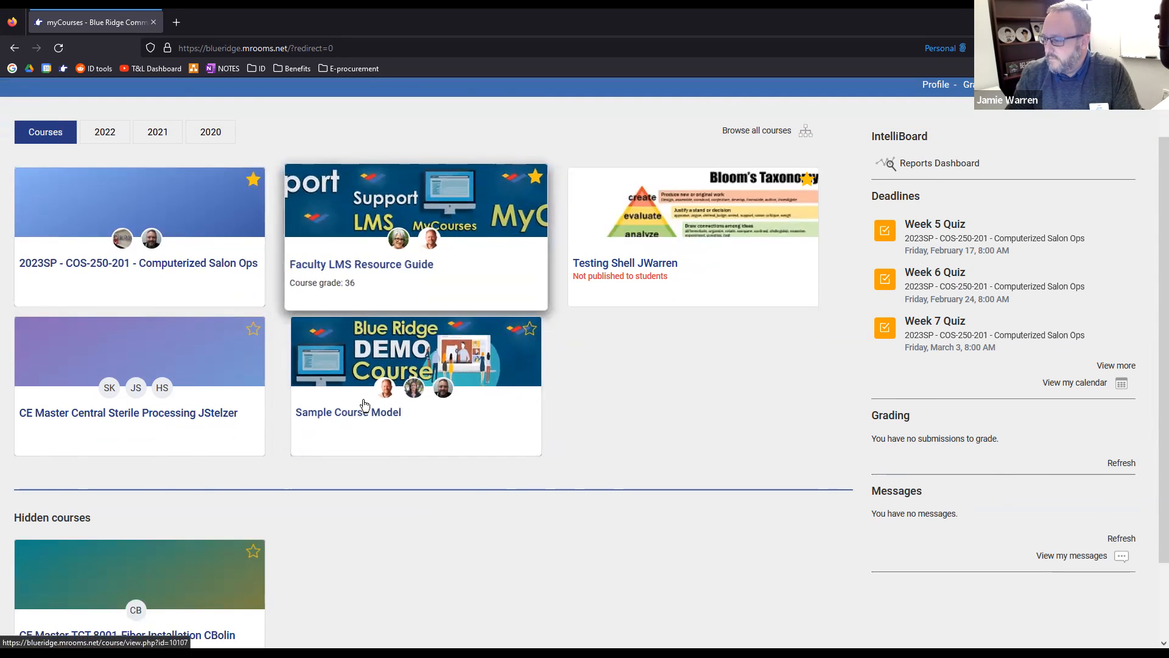
pyautogui.click(529, 438)
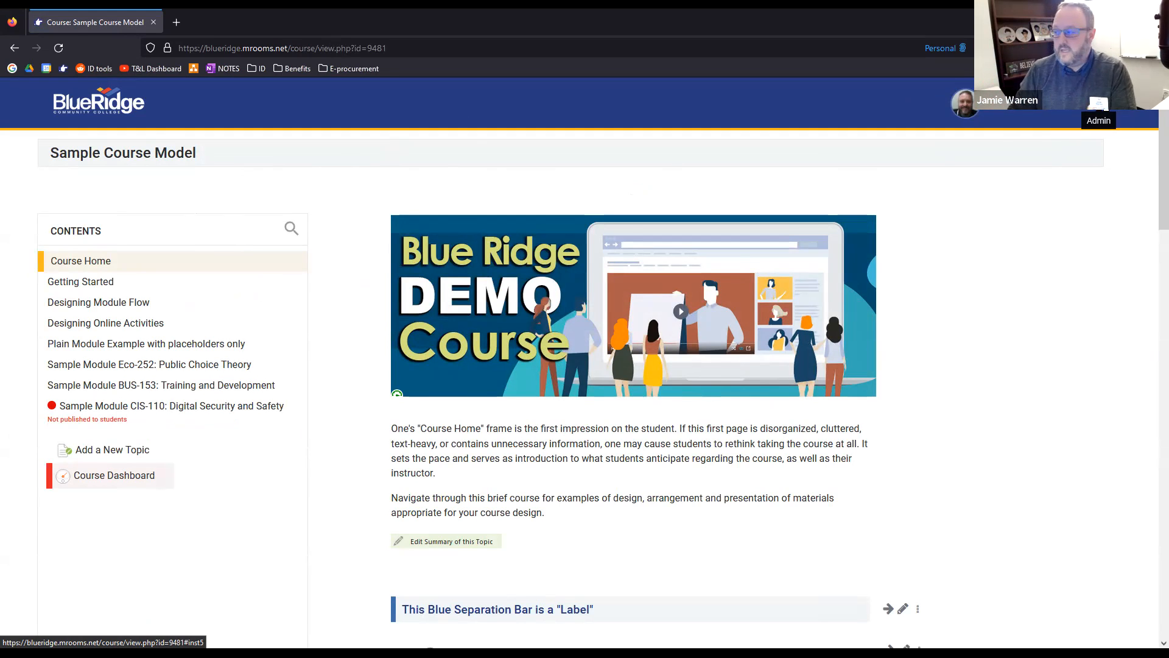
pyautogui.click(1099, 120)
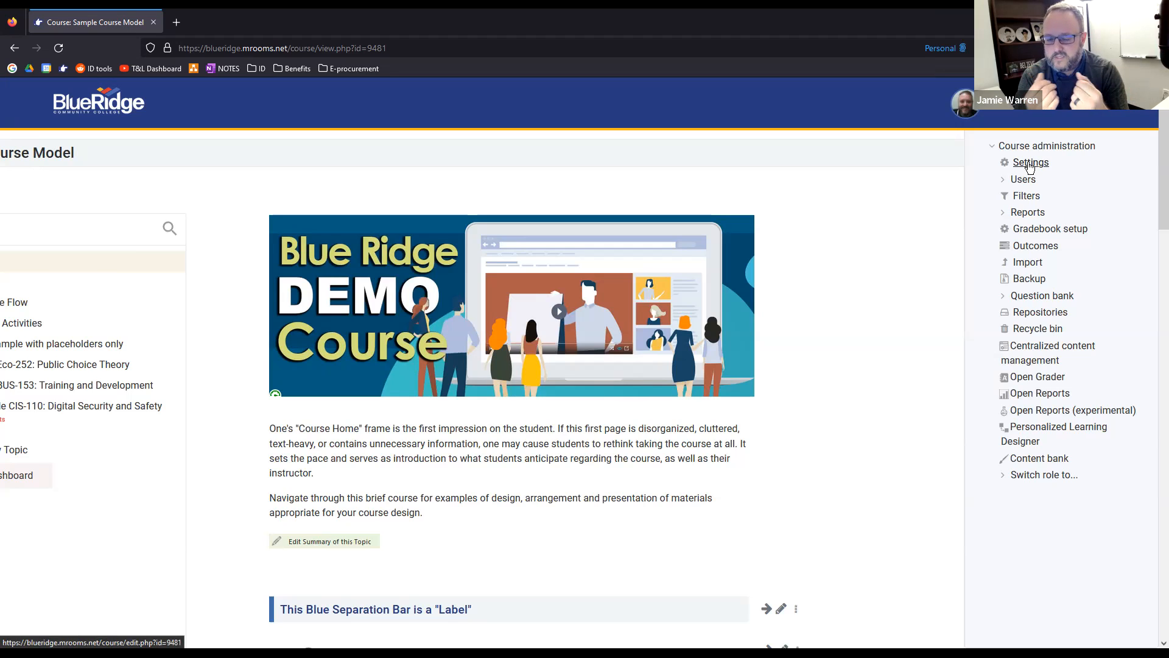
# View the course's enrolled users and their roles, last access and status
pyautogui.click(1004, 182)
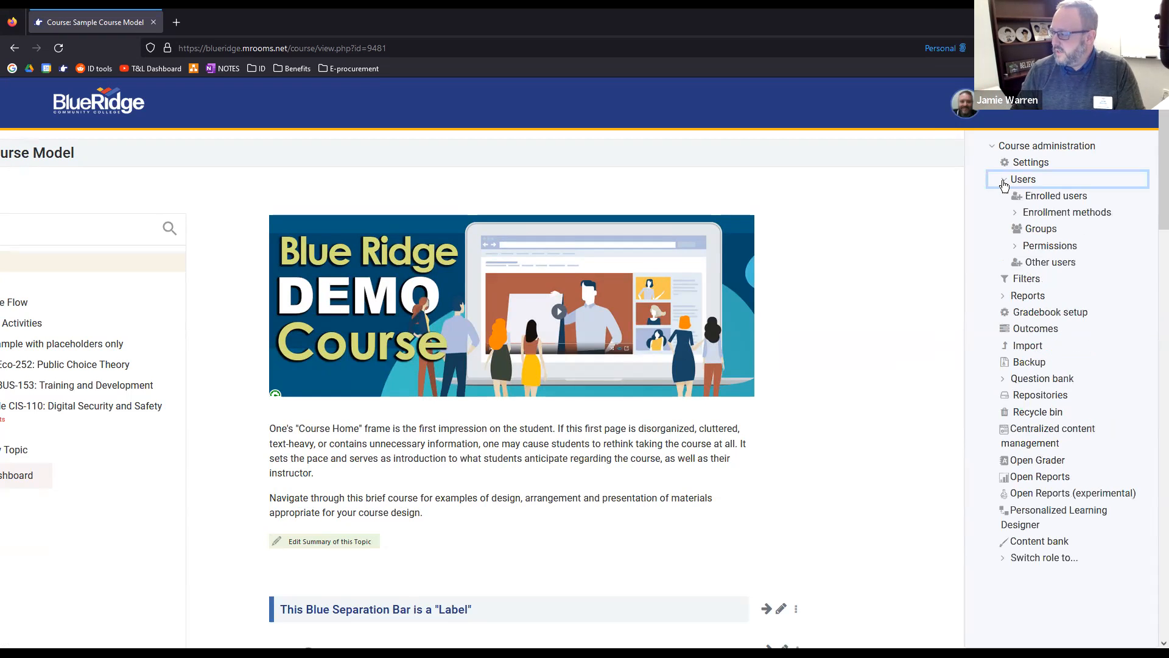
pyautogui.click(1033, 201)
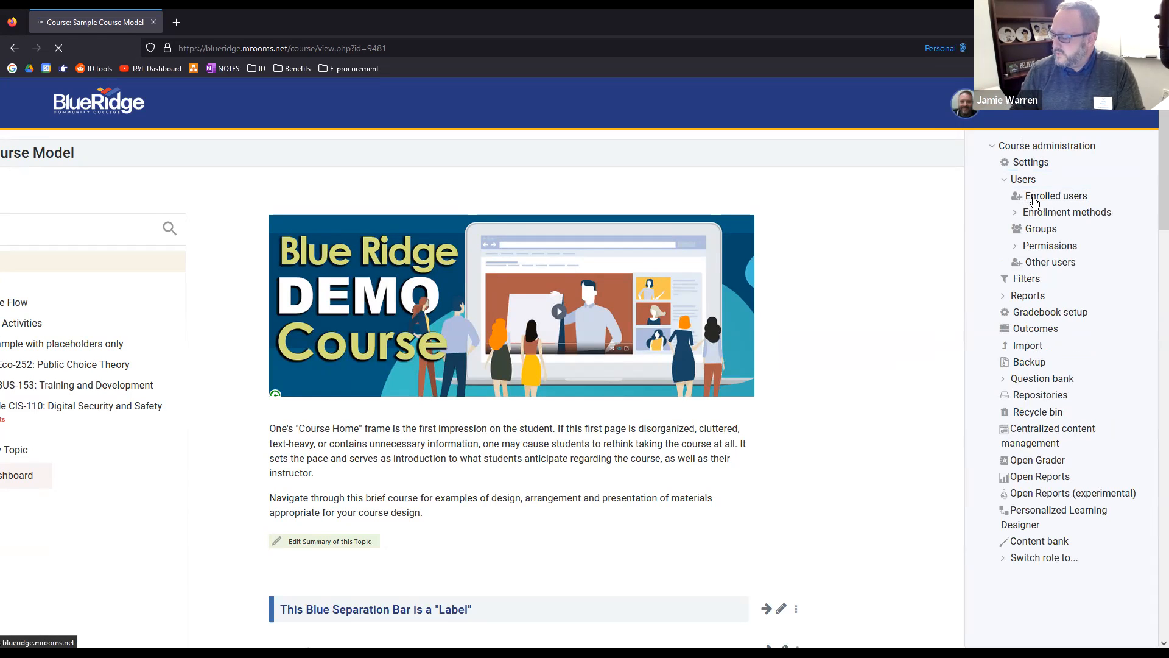
pyautogui.scroll(-2, 35, 389)
pyautogui.scroll(1, 79, 385)
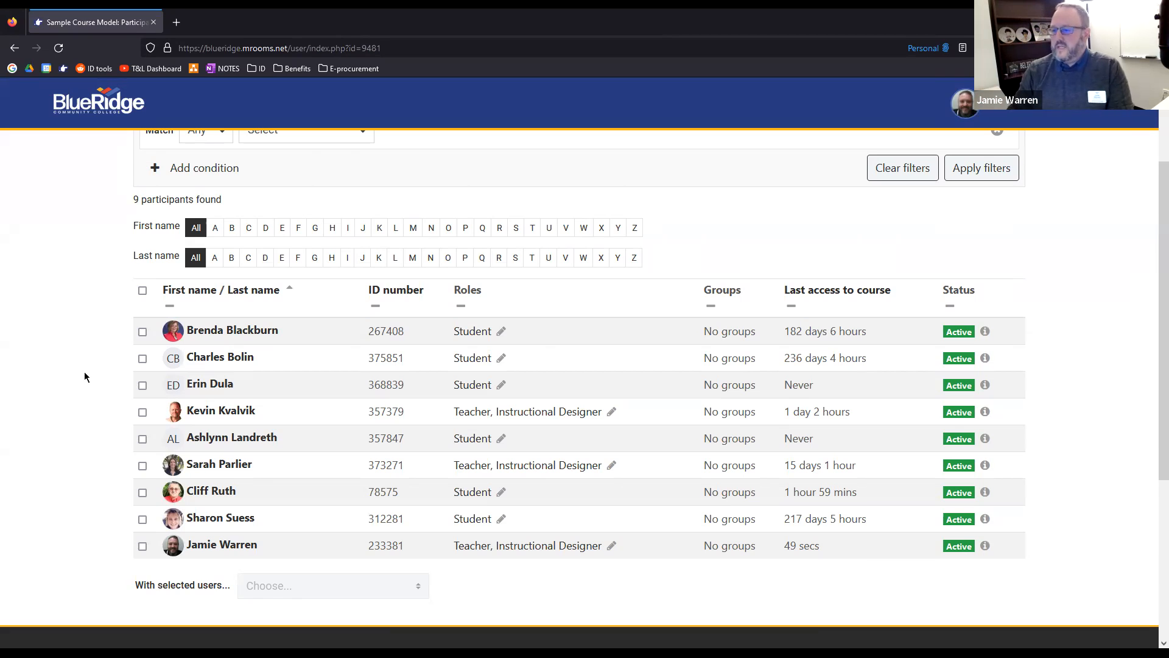
# Open the gradebook setup of the Sample Course Model and look through its grade items and weights
pyautogui.click(1098, 104)
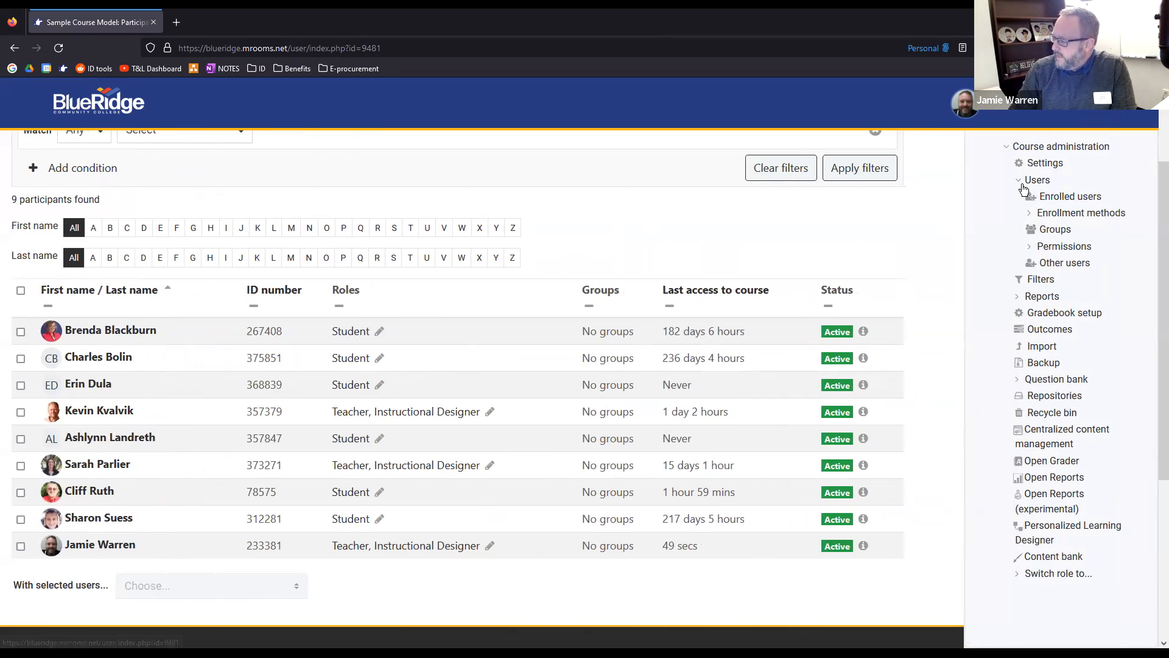
pyautogui.click(1019, 185)
pyautogui.click(1018, 183)
pyautogui.click(1018, 183)
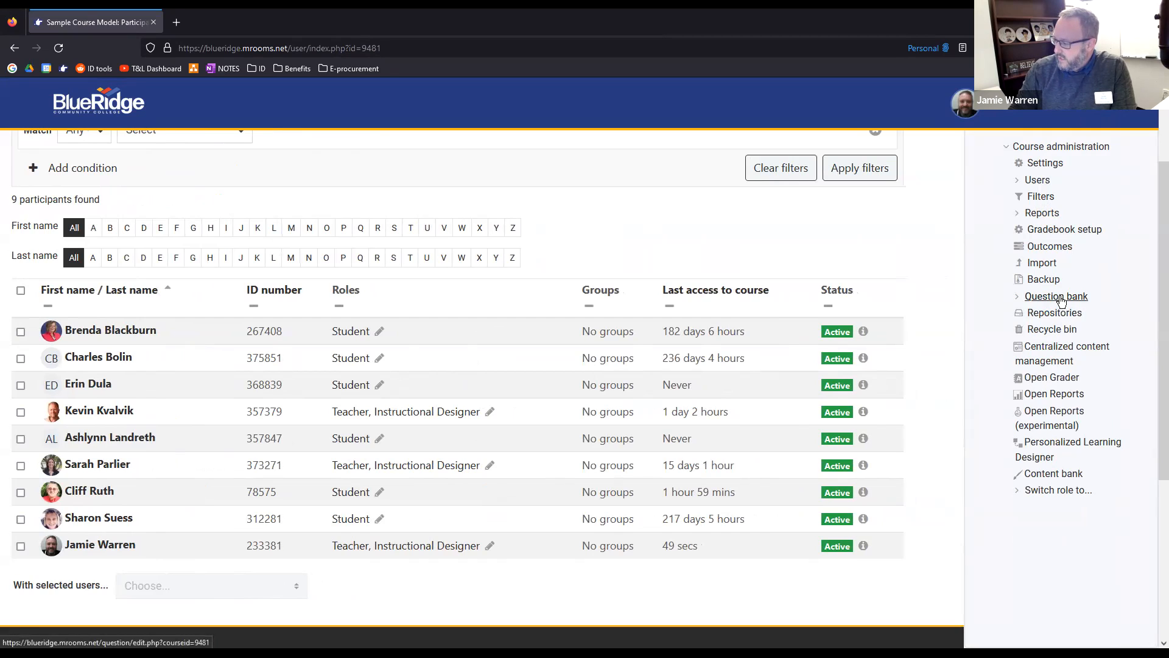
pyautogui.click(1046, 230)
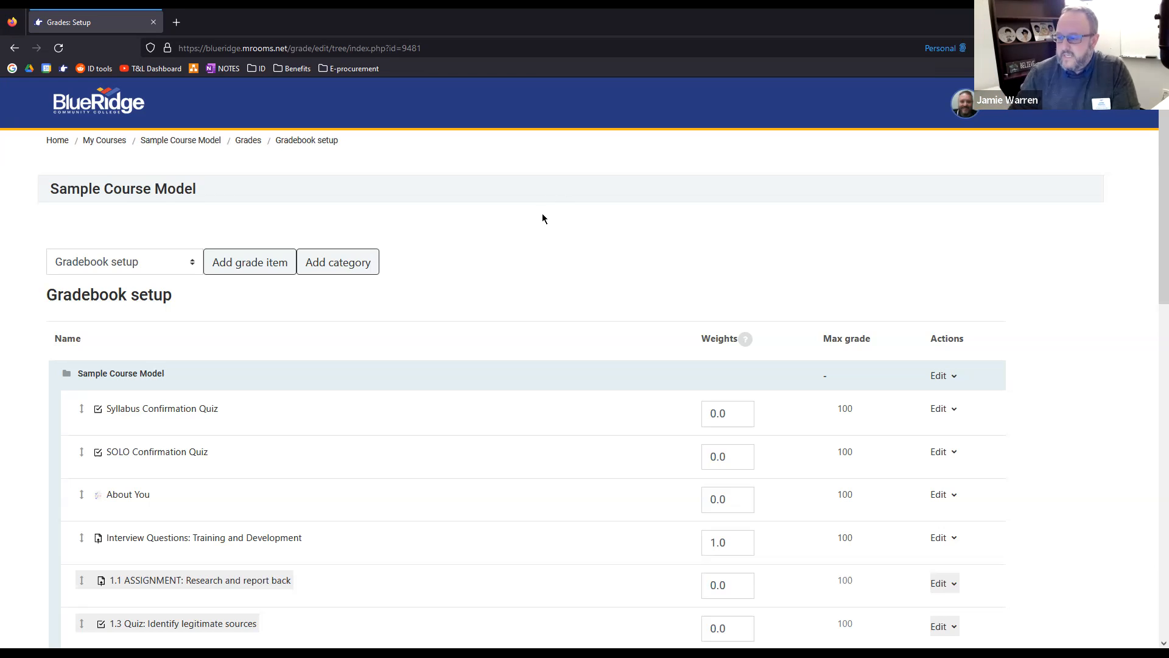
pyautogui.scroll(-1, 559, 217)
pyautogui.scroll(-1, 559, 218)
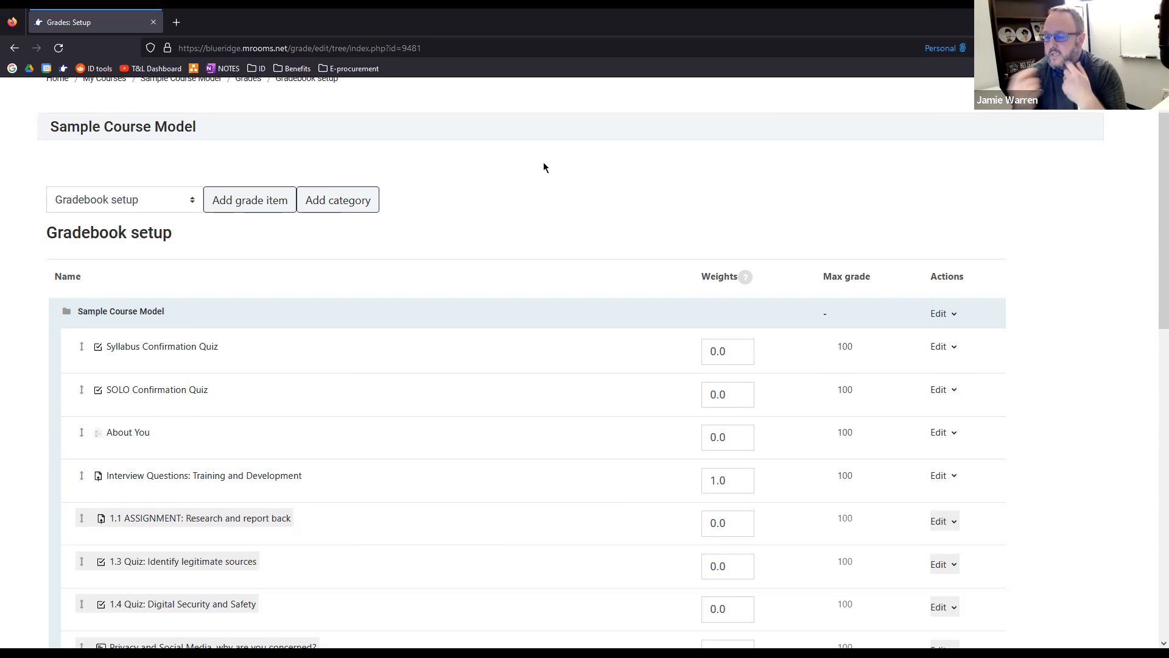
# Start a new grade category in the gradebook and name it "Assignments (10%)"
pyautogui.click(239, 206)
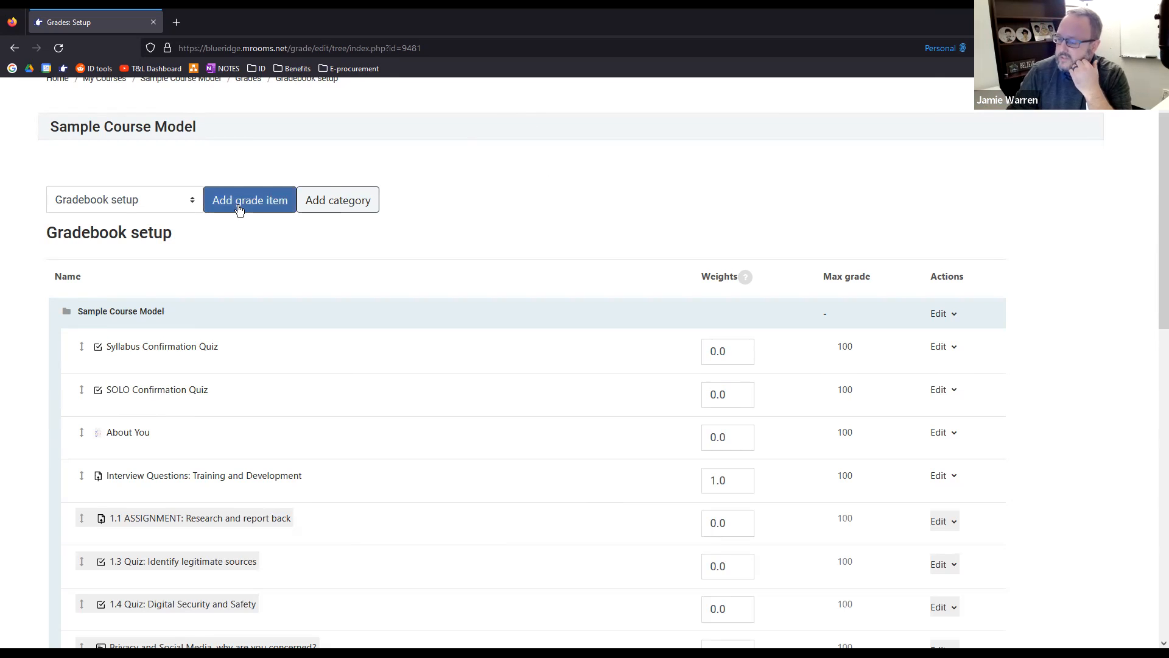
pyautogui.click(321, 205)
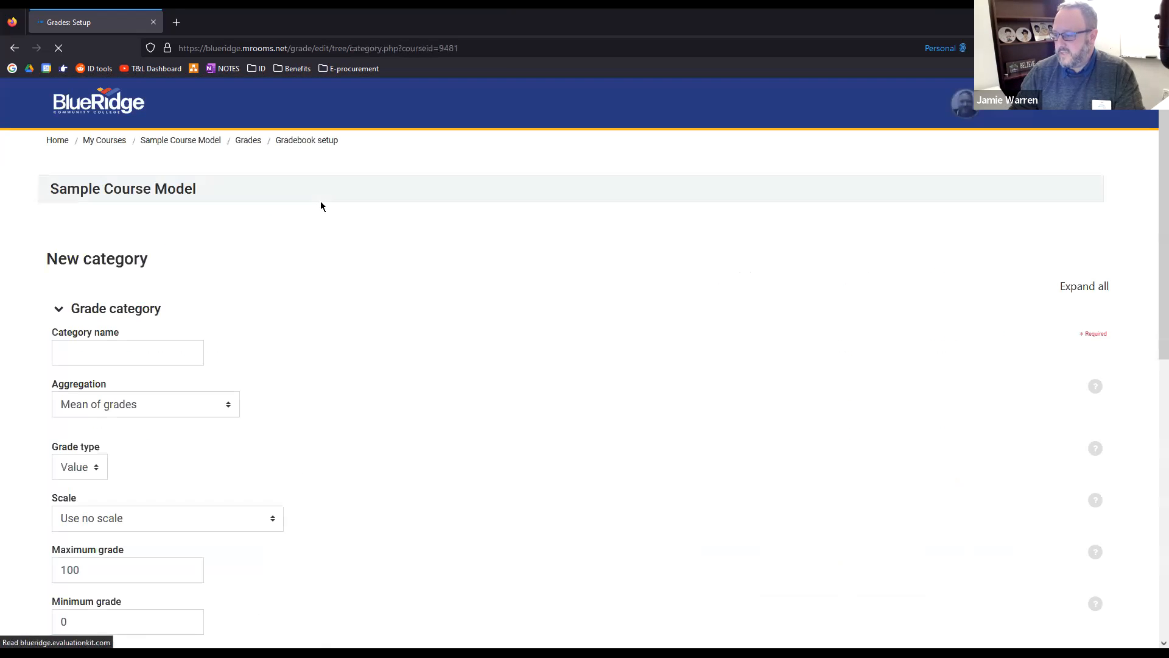
pyautogui.click(112, 295)
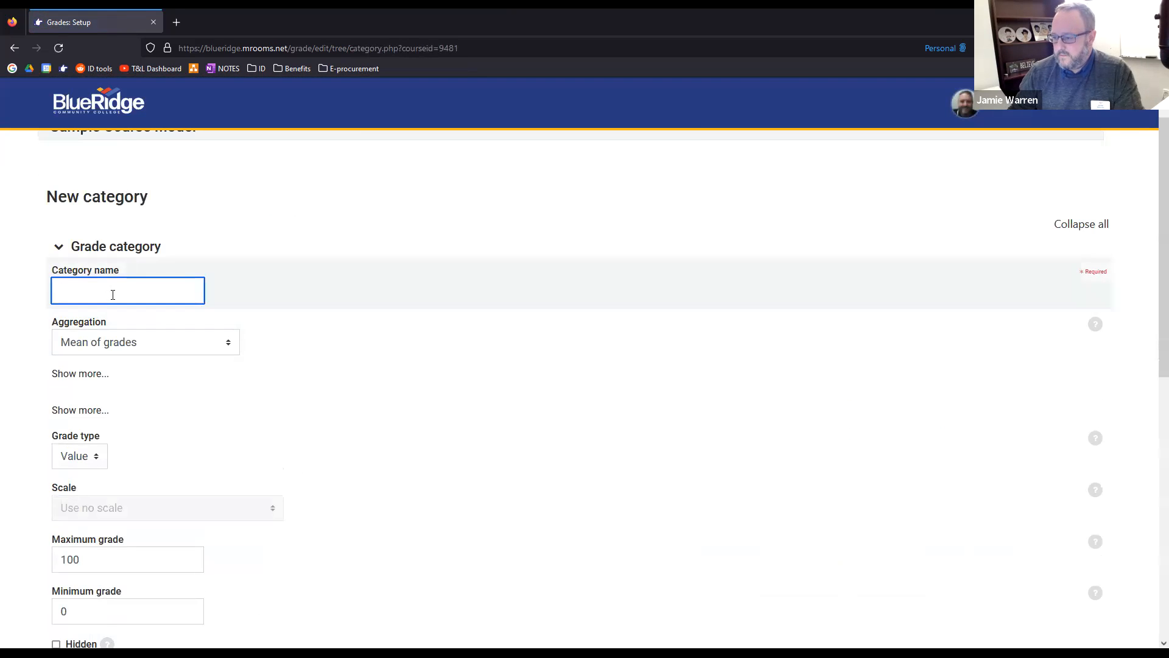
pyautogui.write('Assi')
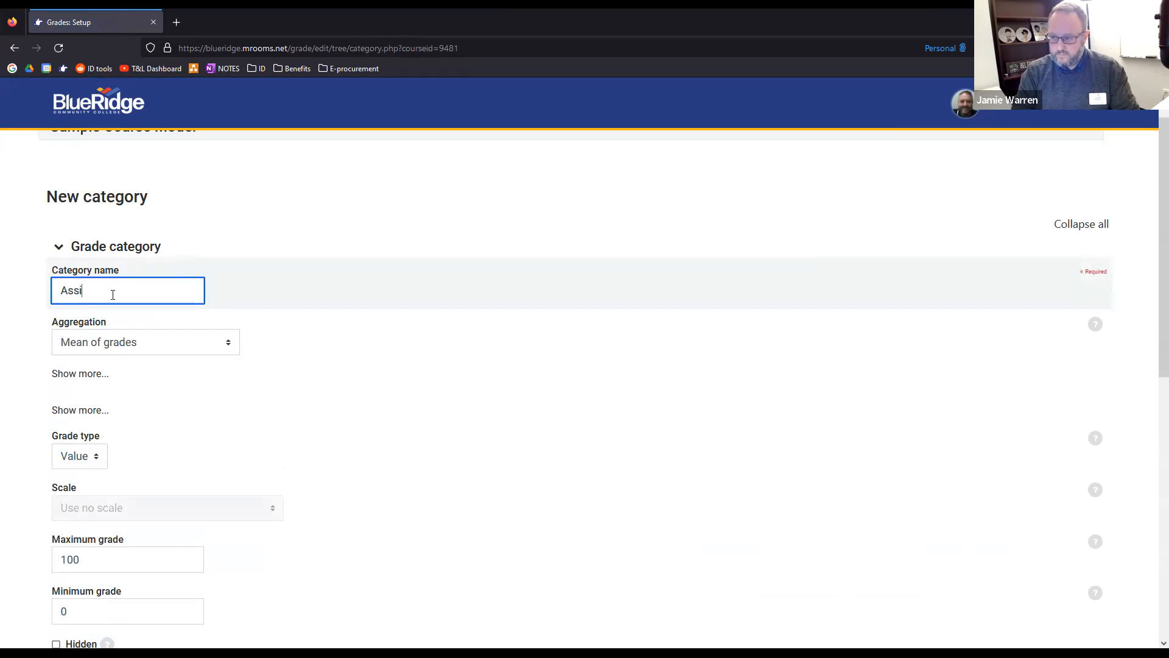
pyautogui.write('gnments')
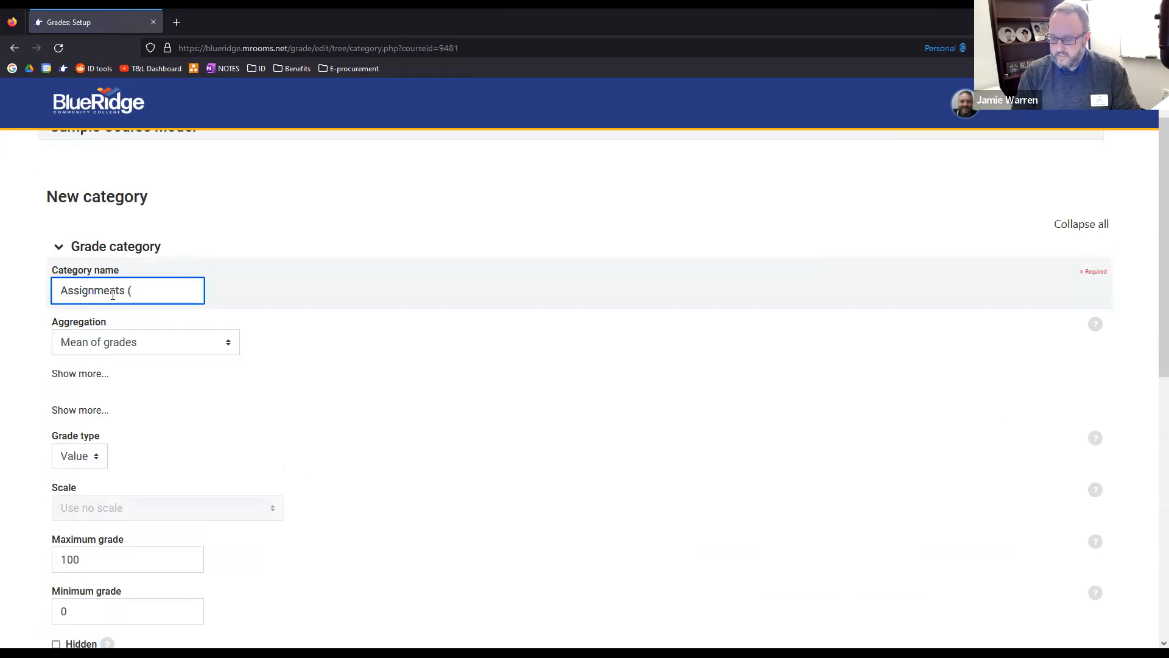
pyautogui.write(' (1')
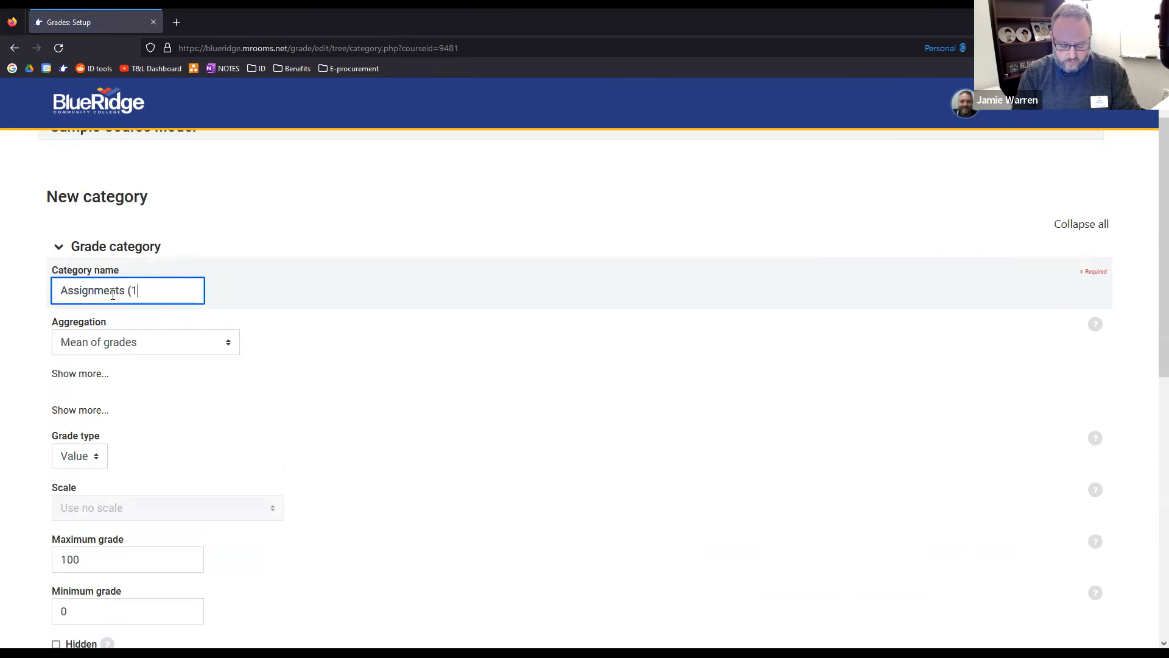
pyautogui.write('0%')
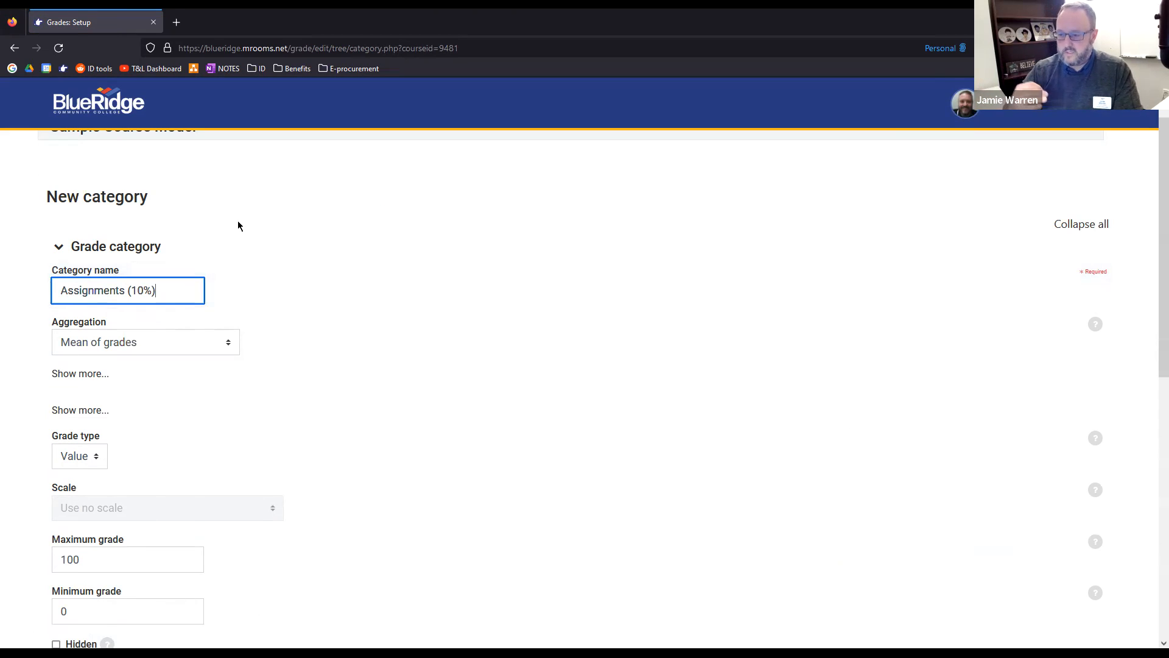
# Enable the adjusted weight for the new Assignments category and set its weight to 10
pyautogui.scroll(-1, 121, 333)
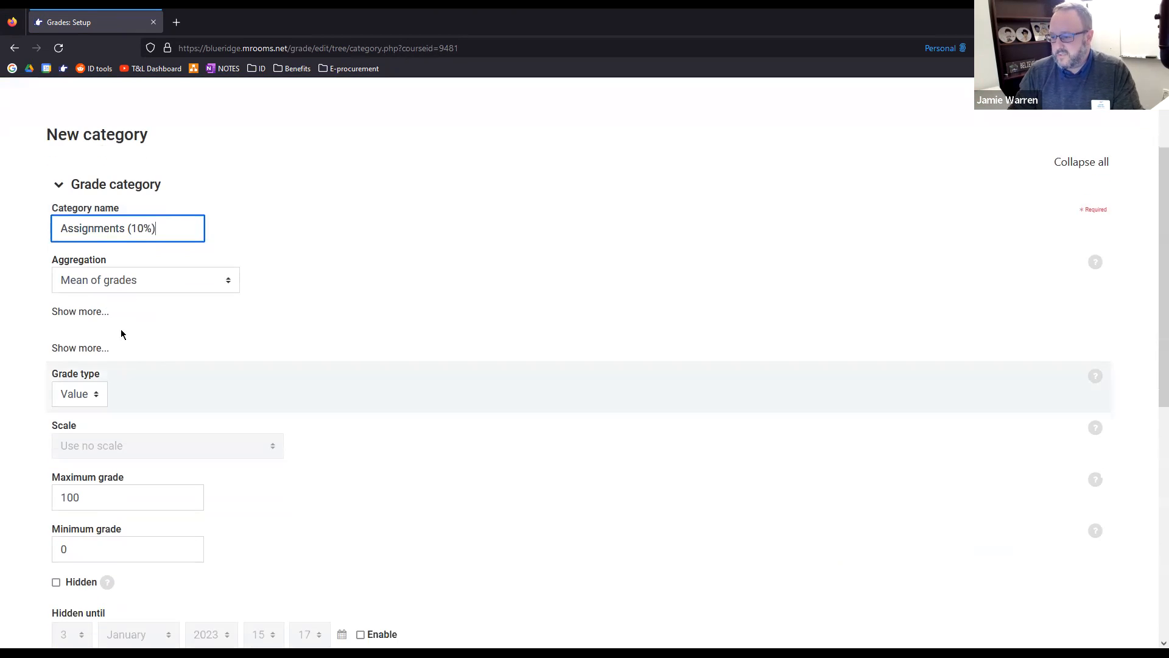
pyautogui.scroll(-1, 81, 363)
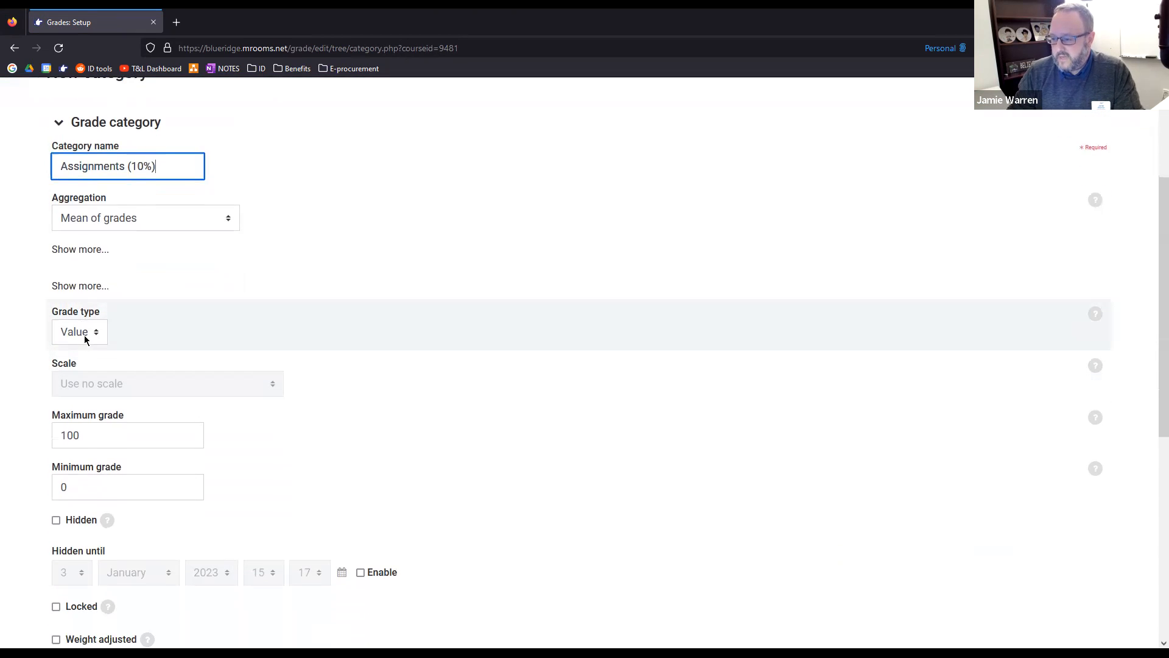
pyautogui.scroll(-1, 85, 340)
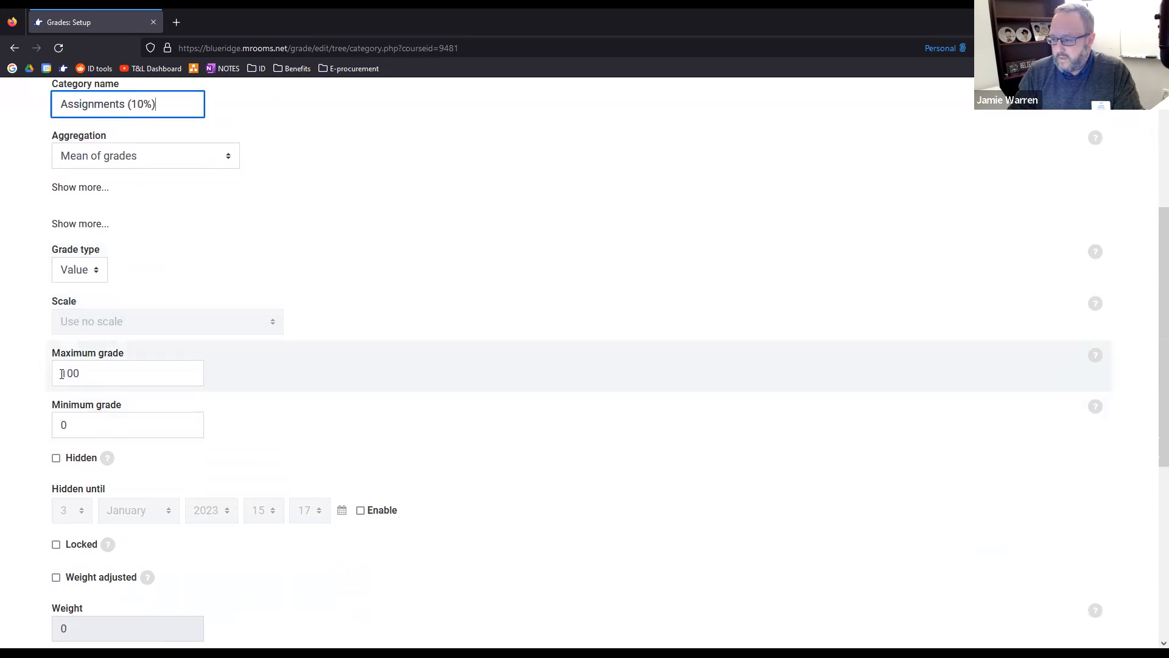
pyautogui.scroll(-1, 86, 375)
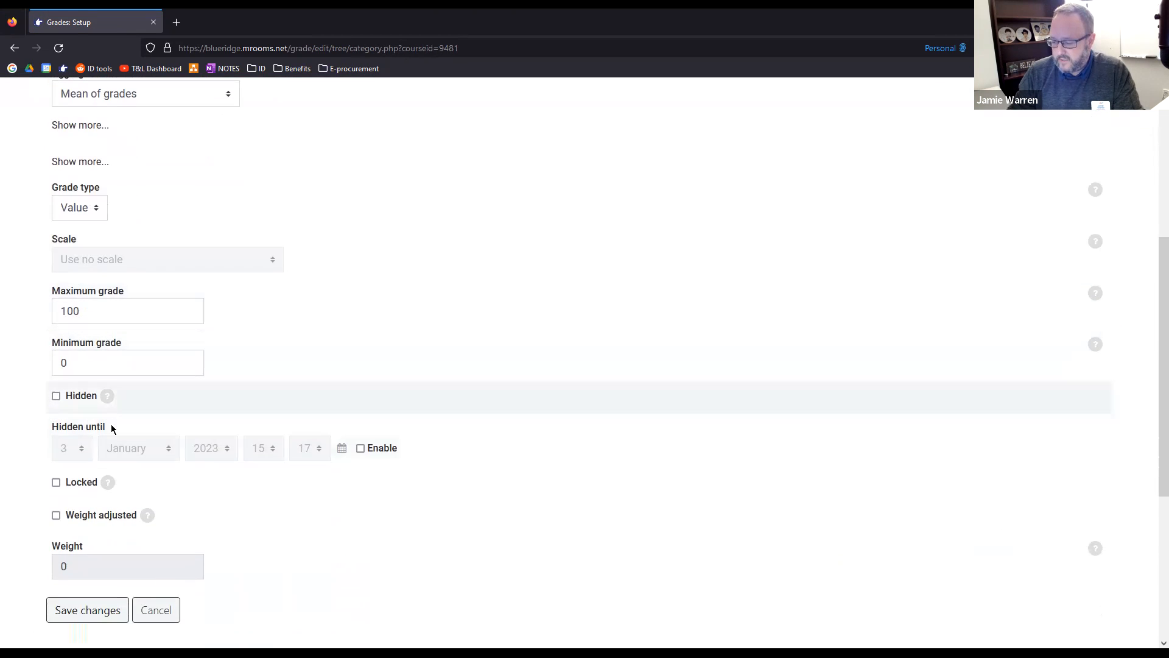
pyautogui.scroll(-2, 85, 437)
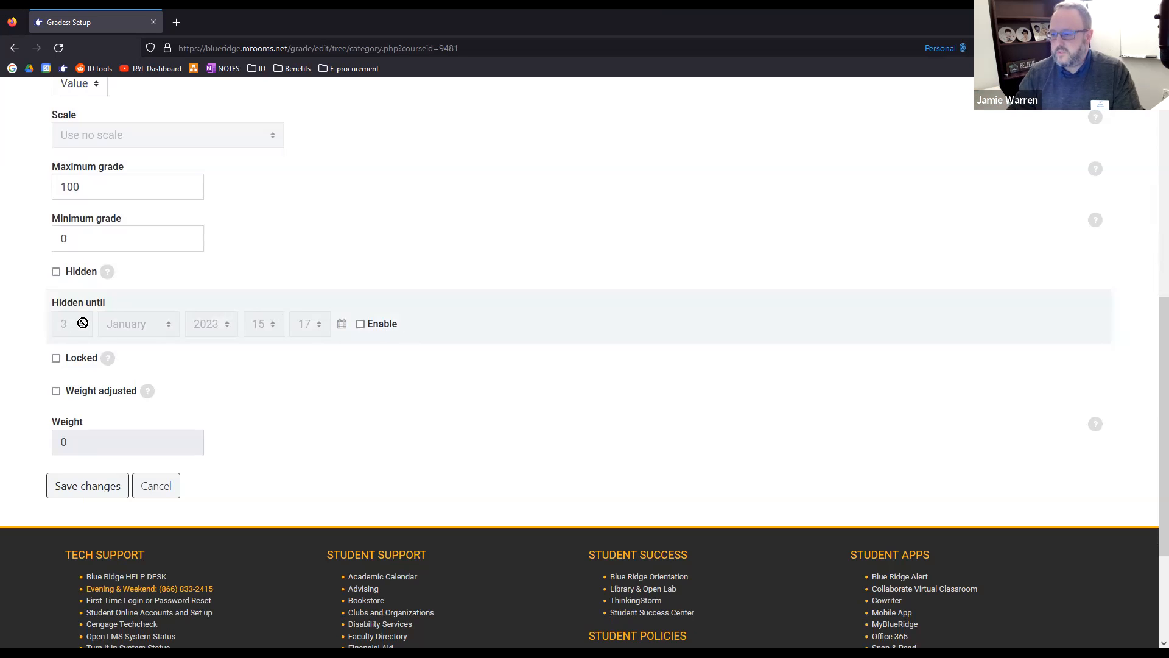
pyautogui.click(106, 489)
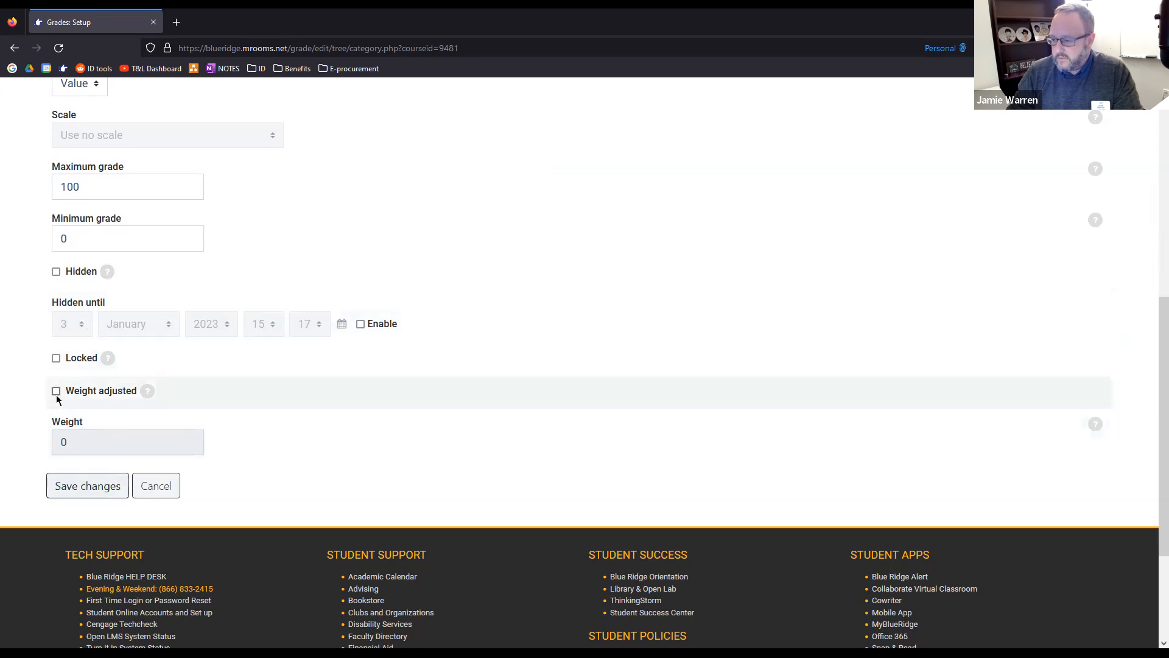
pyautogui.click(56, 391)
pyautogui.doubleClick(73, 443)
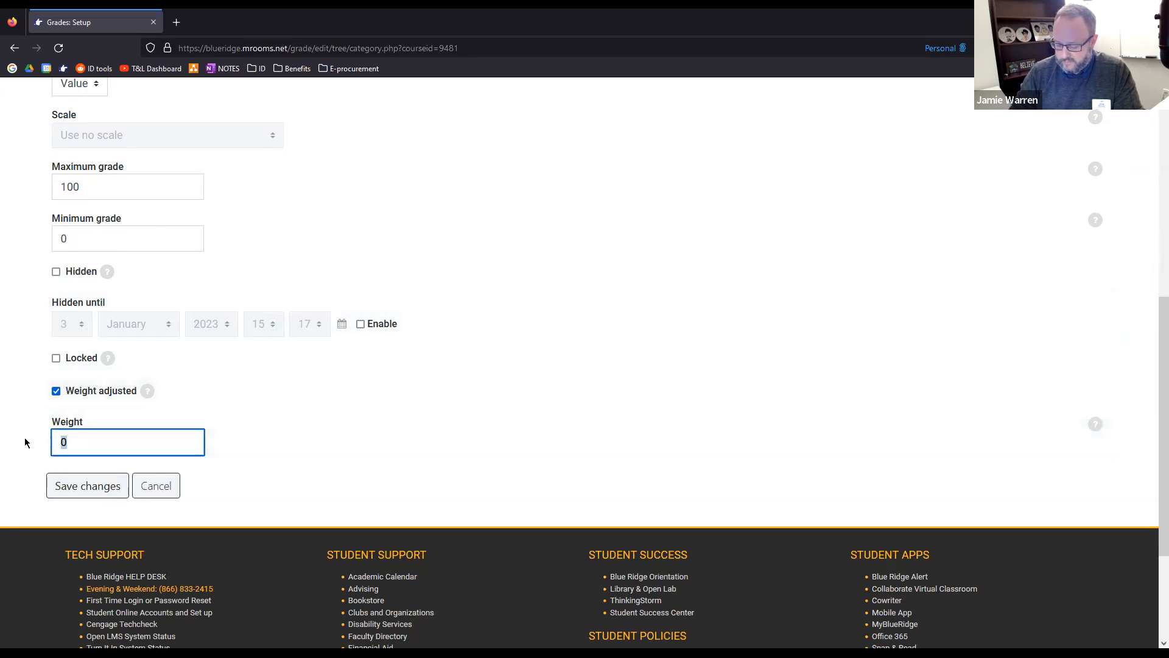
pyautogui.write('10')
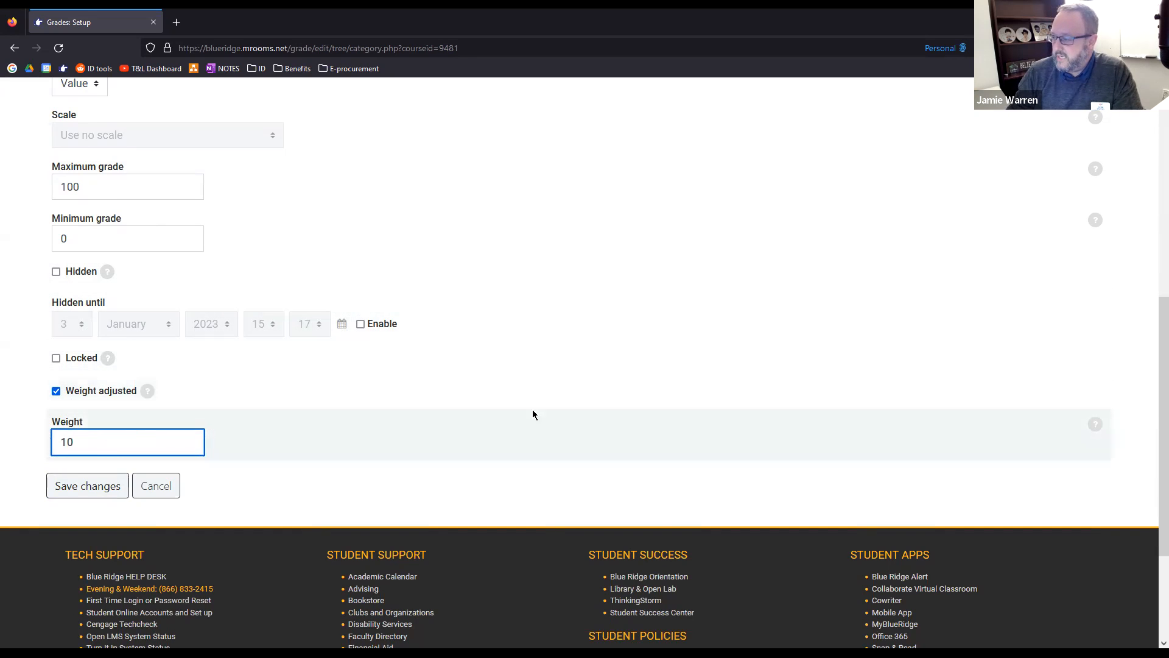
# Expand the advanced aggregation options of the new category and review the empty, highest and lowest grade settings
pyautogui.scroll(4, 201, 335)
pyautogui.scroll(3, 122, 322)
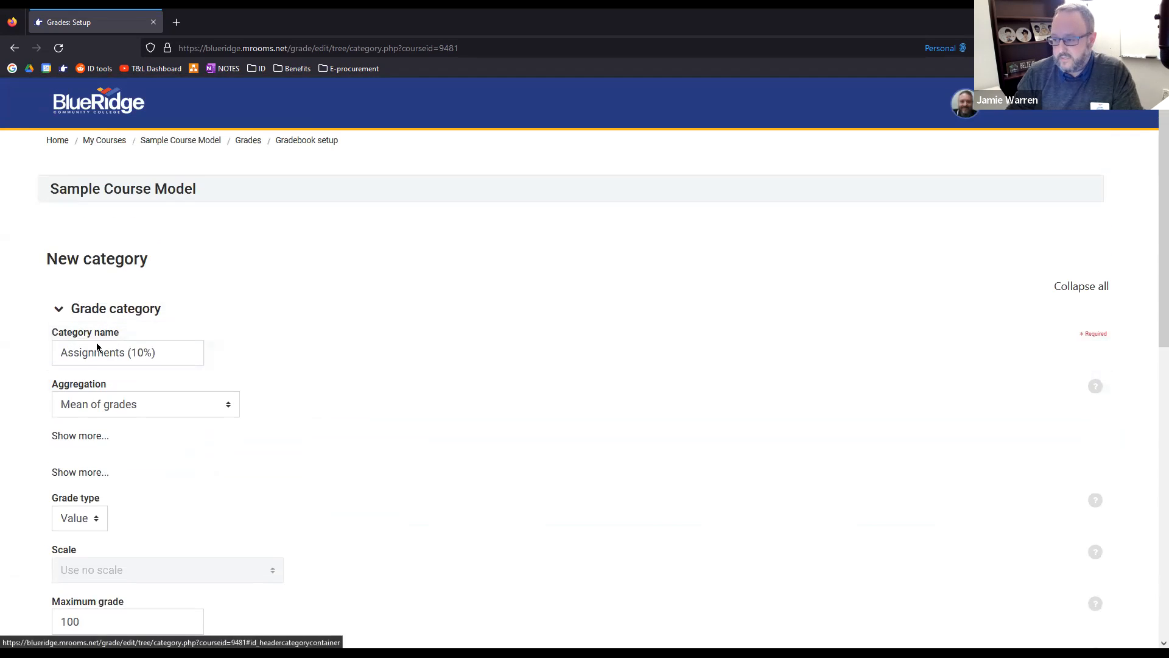
pyautogui.scroll(-1, 86, 365)
pyautogui.click(77, 377)
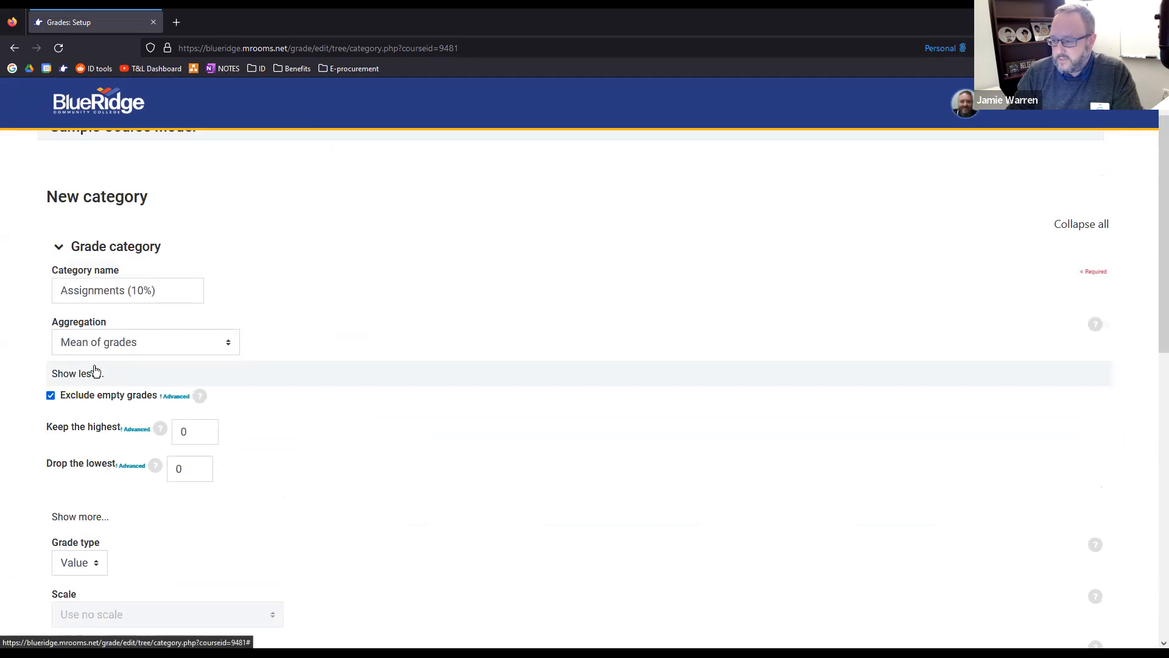
pyautogui.scroll(-1, 110, 397)
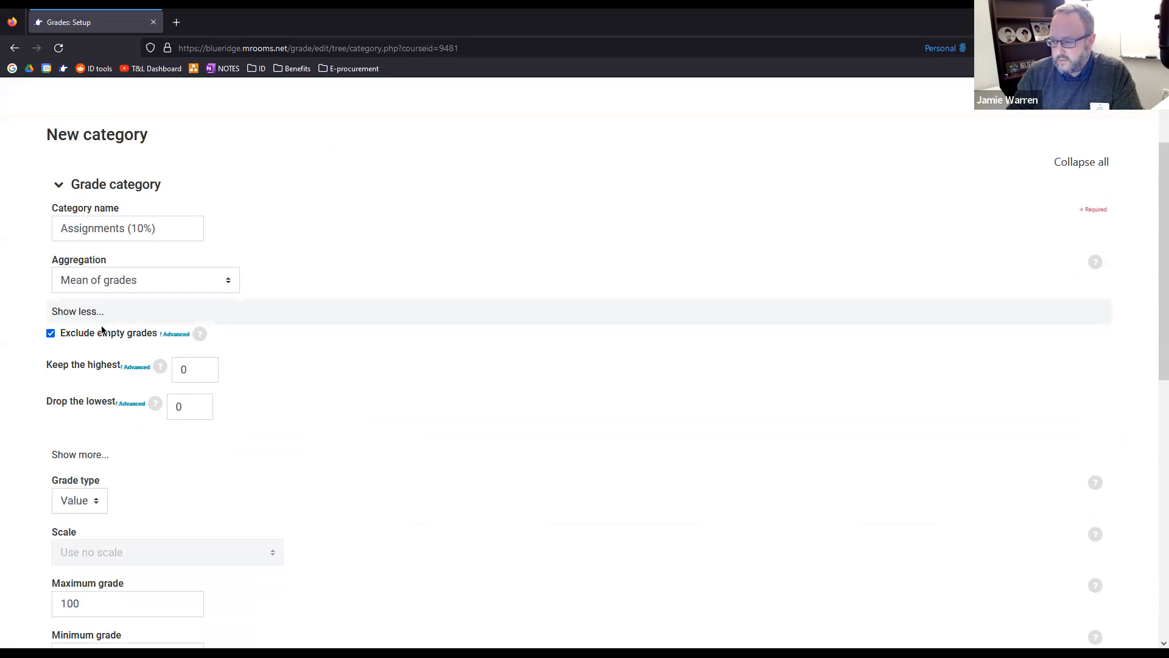
# Collapse the advanced aggregation options and review the Aggregation help text and the available aggregation methods for the new category
pyautogui.scroll(-1, 61, 426)
pyautogui.scroll(-1, 67, 366)
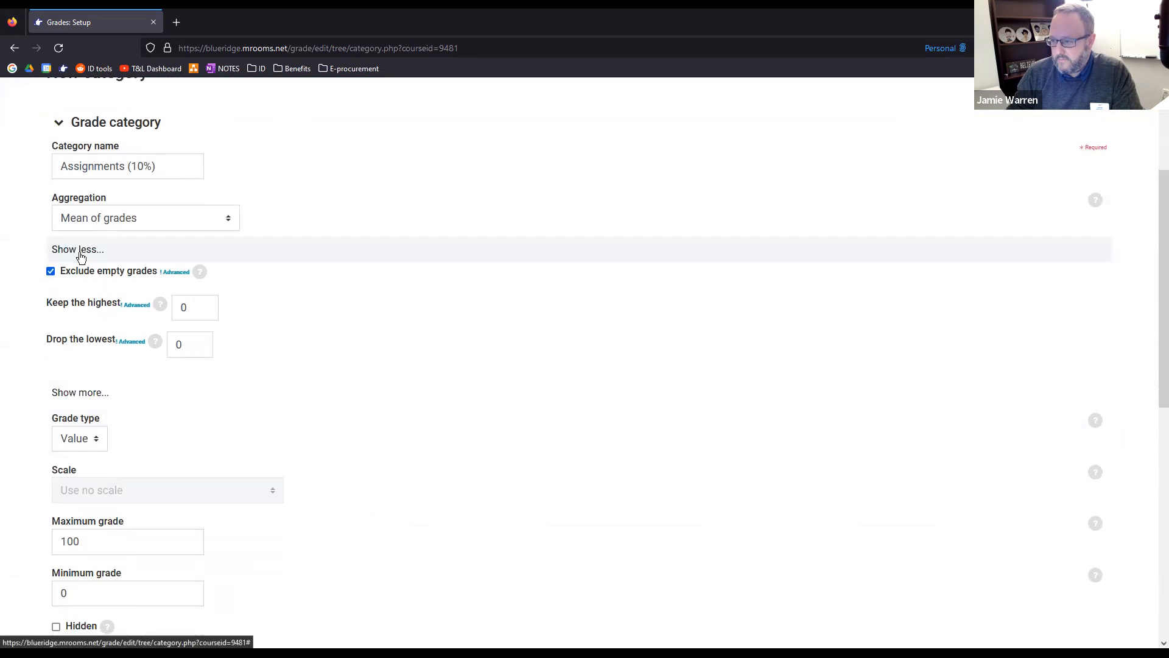
pyautogui.click(78, 250)
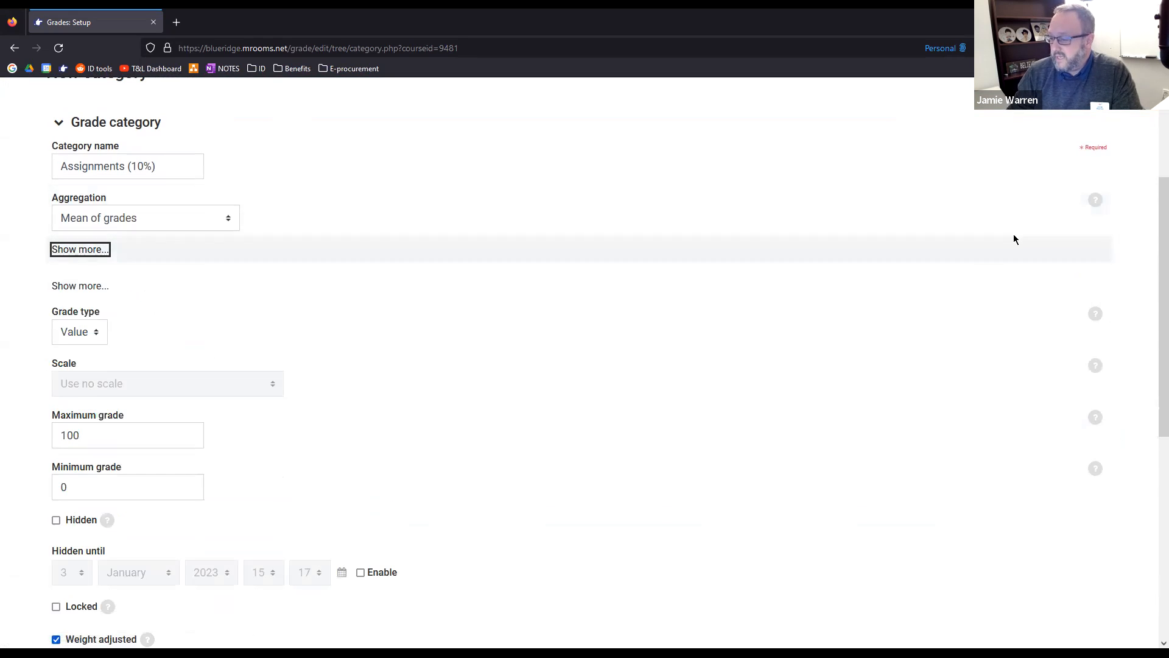
pyautogui.click(1094, 203)
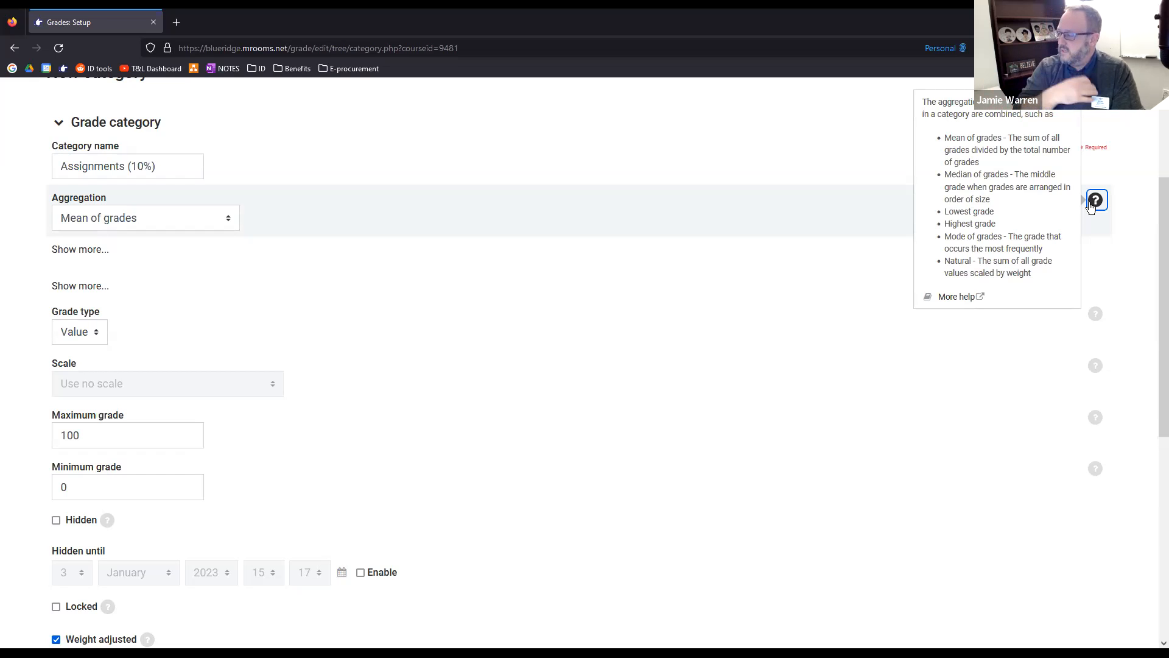
pyautogui.click(169, 218)
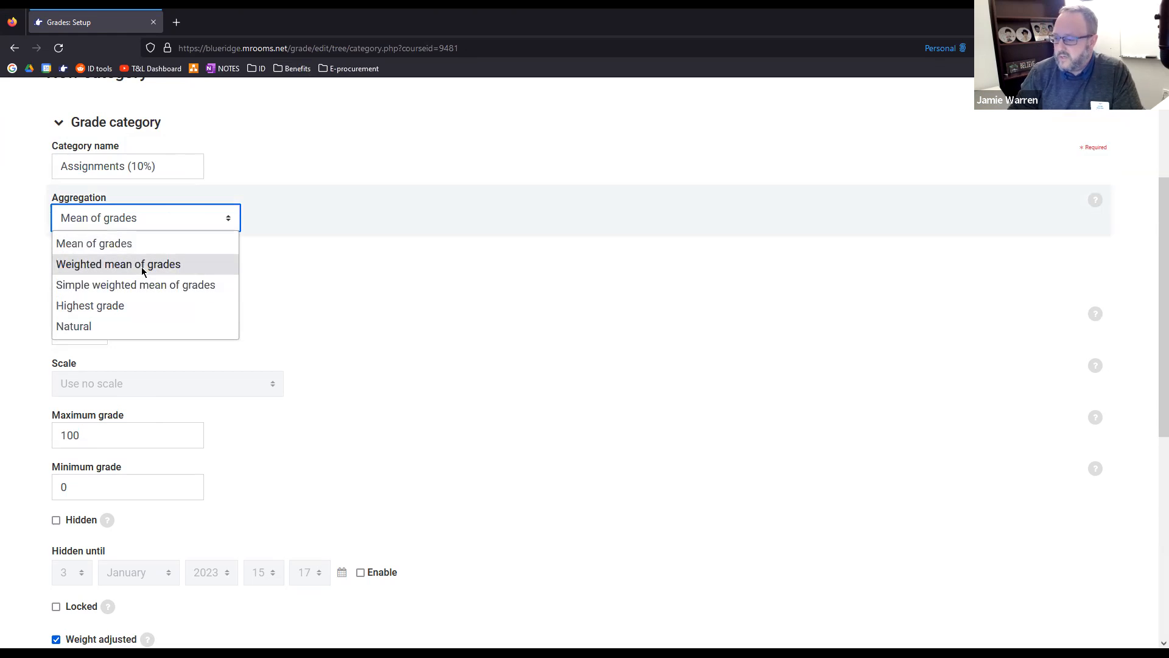
pyautogui.click(1095, 201)
pyautogui.click(1096, 203)
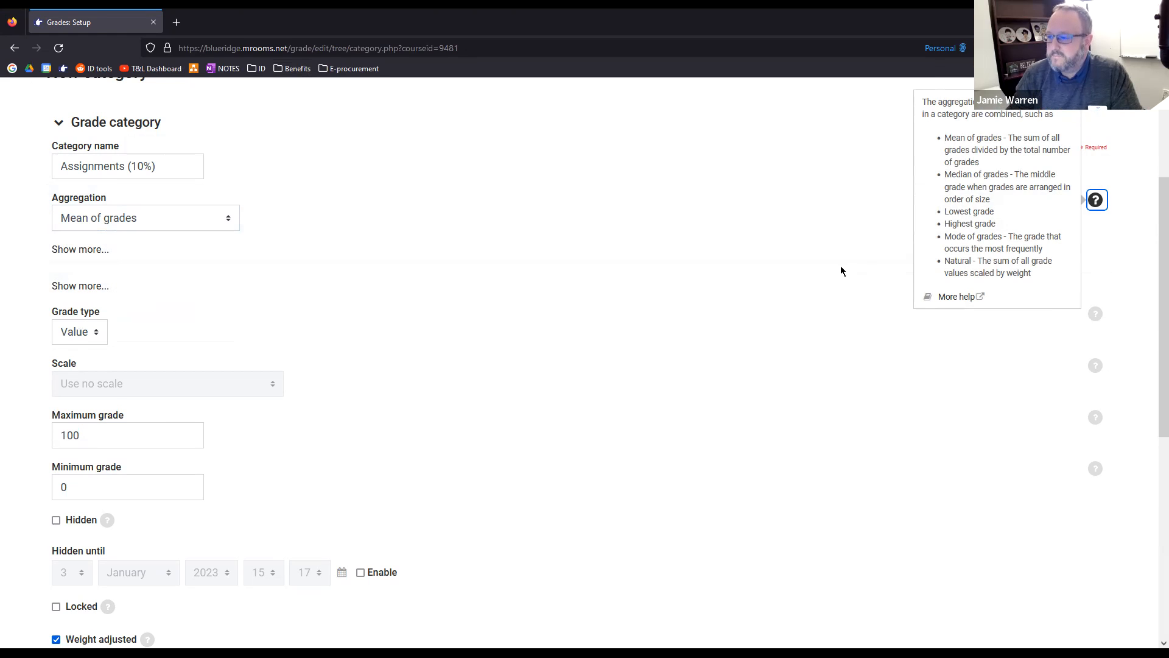
# Review the new category's remaining settings, including the advanced category total fields and the advanced aggregation options
pyautogui.scroll(1, 810, 265)
pyautogui.scroll(-2, 117, 352)
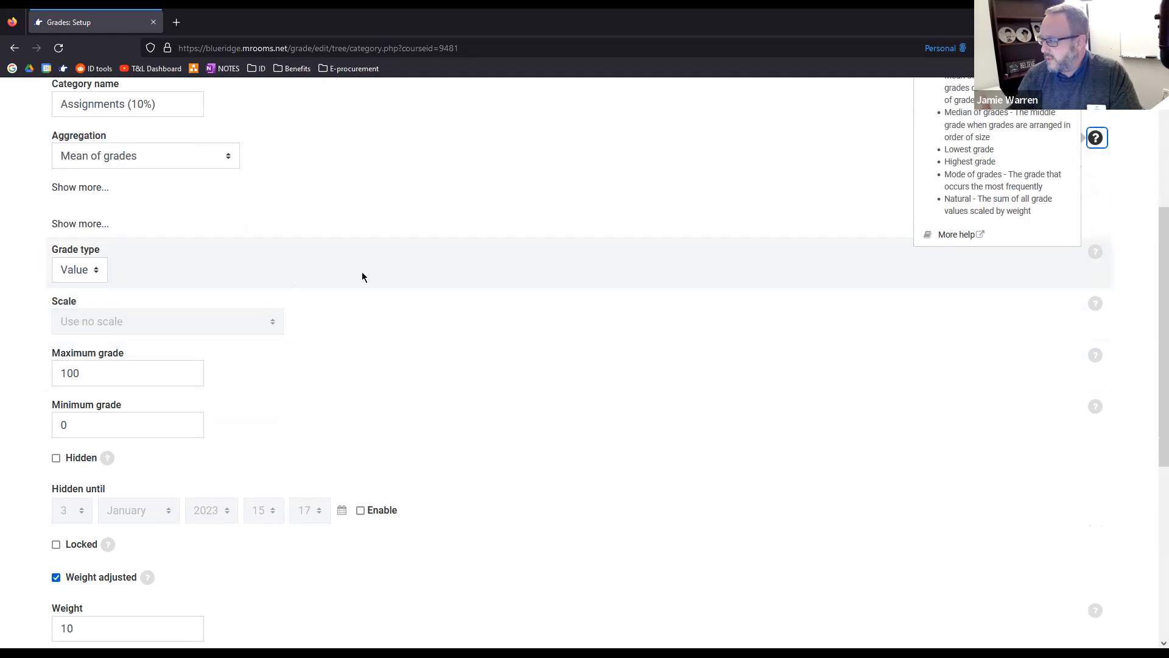
pyautogui.scroll(-4, 360, 279)
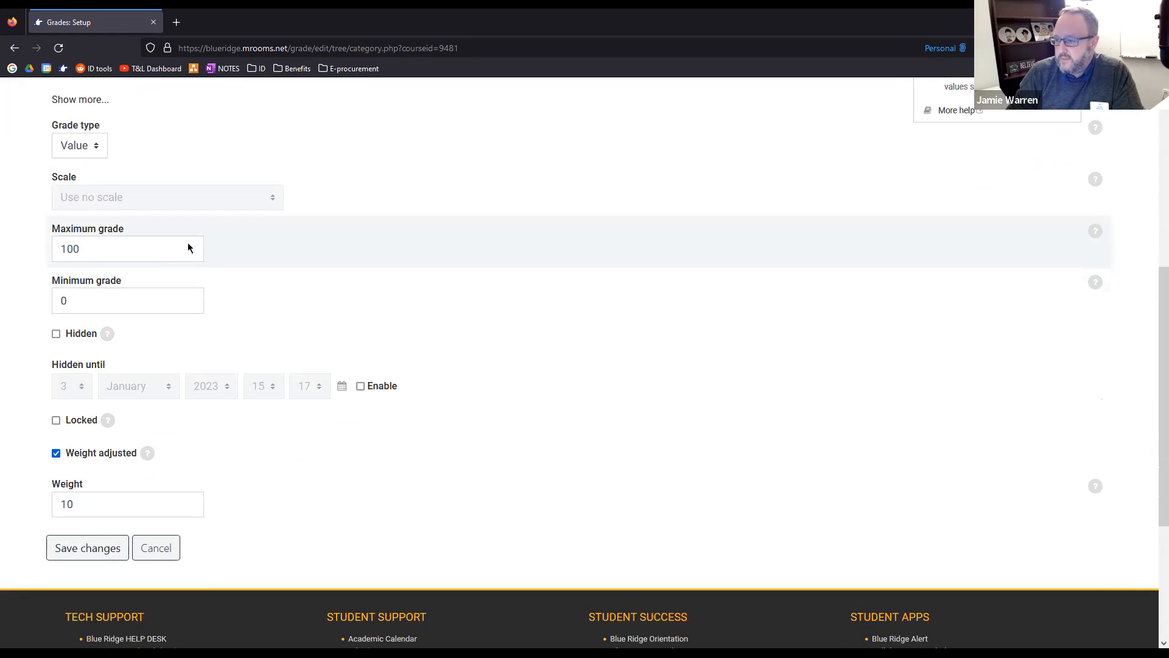
pyautogui.scroll(2, 111, 263)
pyautogui.scroll(1, 112, 263)
pyautogui.click(80, 227)
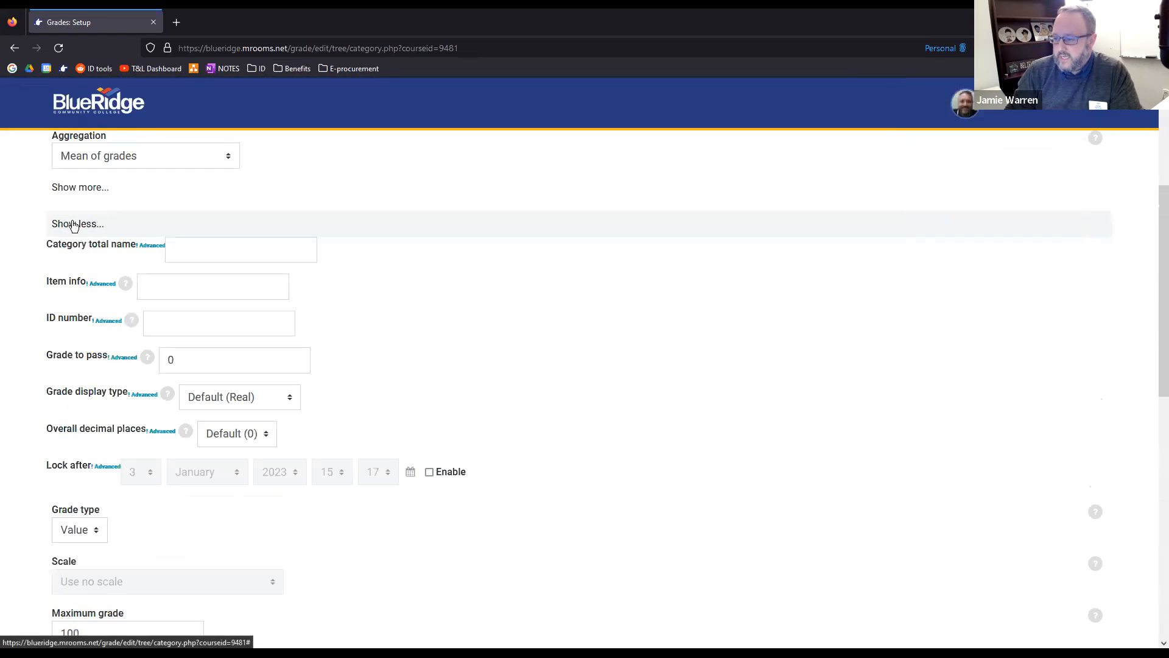
pyautogui.click(80, 231)
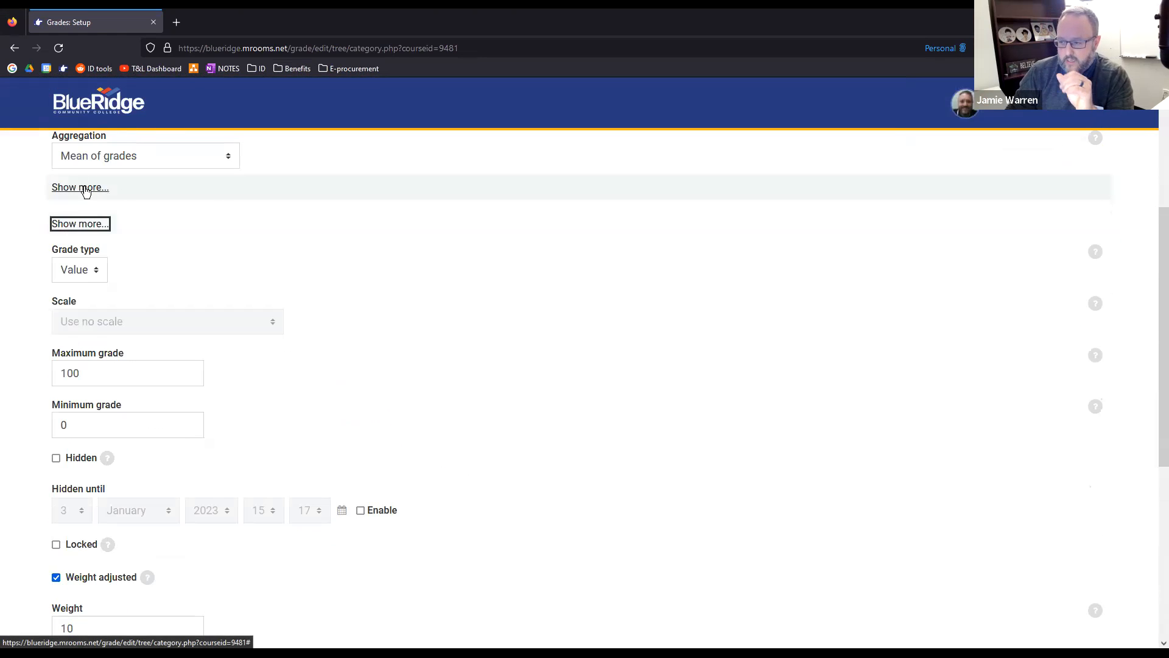
pyautogui.click(85, 189)
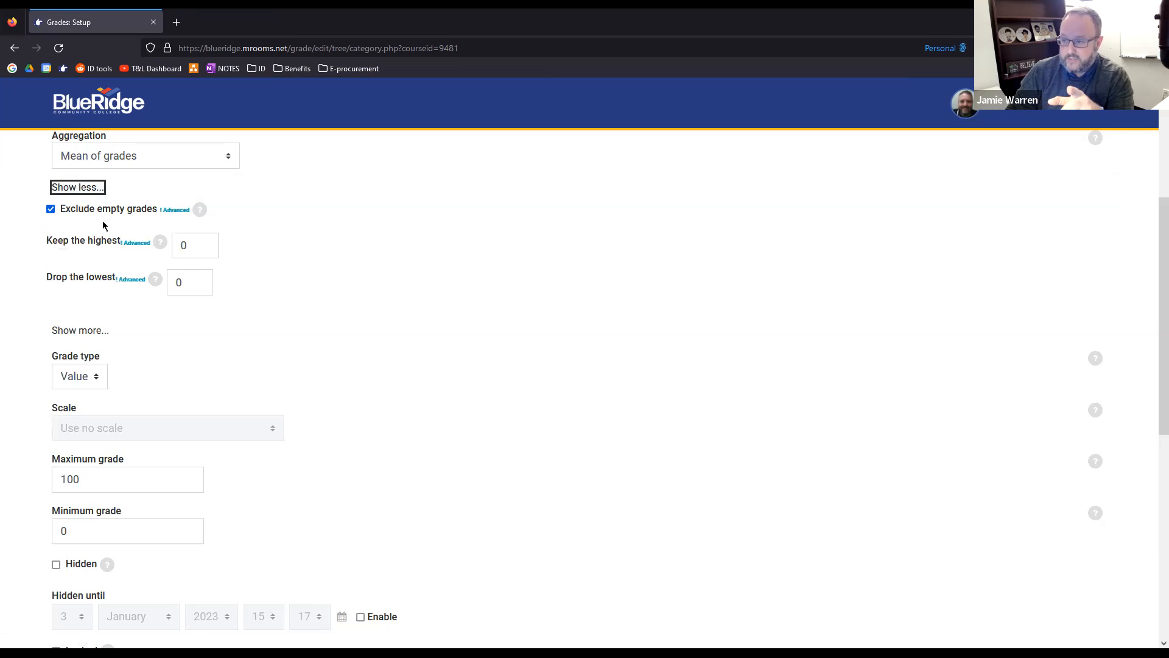
# Look over the new category form once more and cancel it, returning to the gradebook setup of the Sample Course Model
pyautogui.scroll(2, 58, 195)
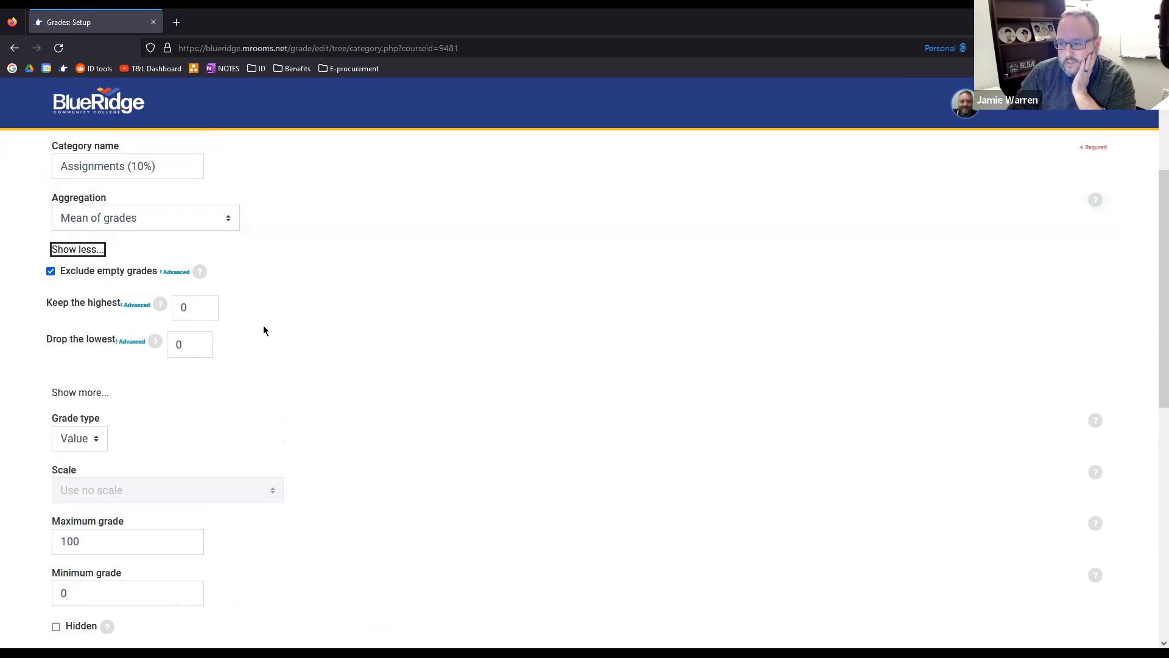
pyautogui.scroll(-6, 263, 330)
pyautogui.scroll(9, 268, 332)
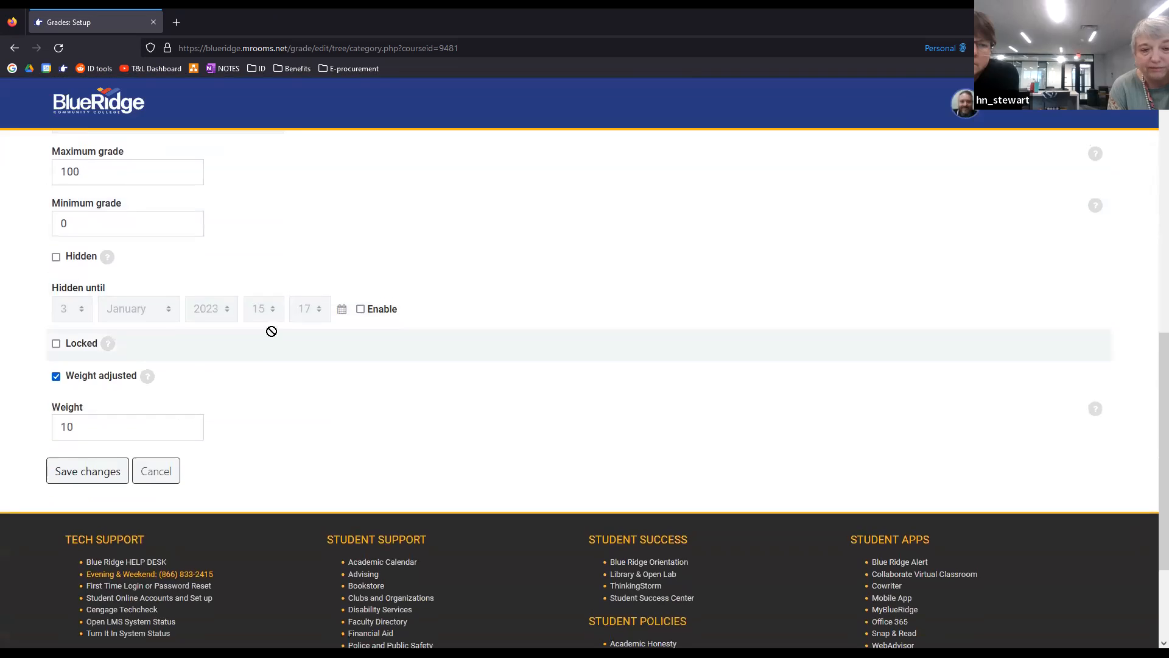
pyautogui.scroll(-3, 118, 383)
pyautogui.scroll(-7, 119, 384)
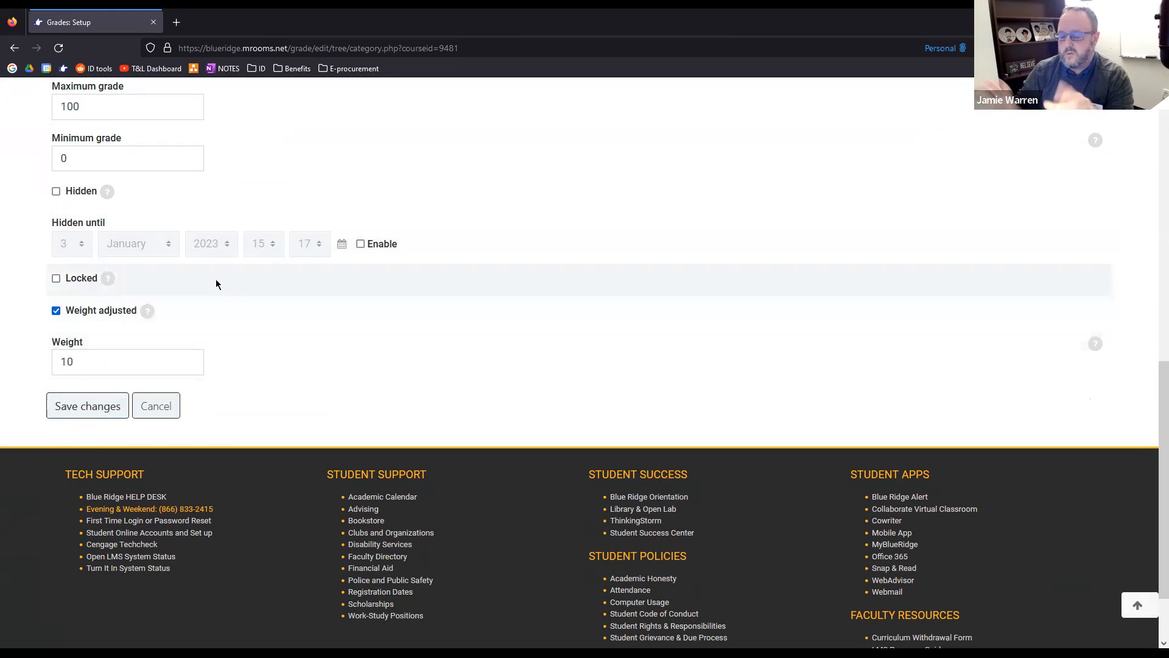
pyautogui.click(163, 406)
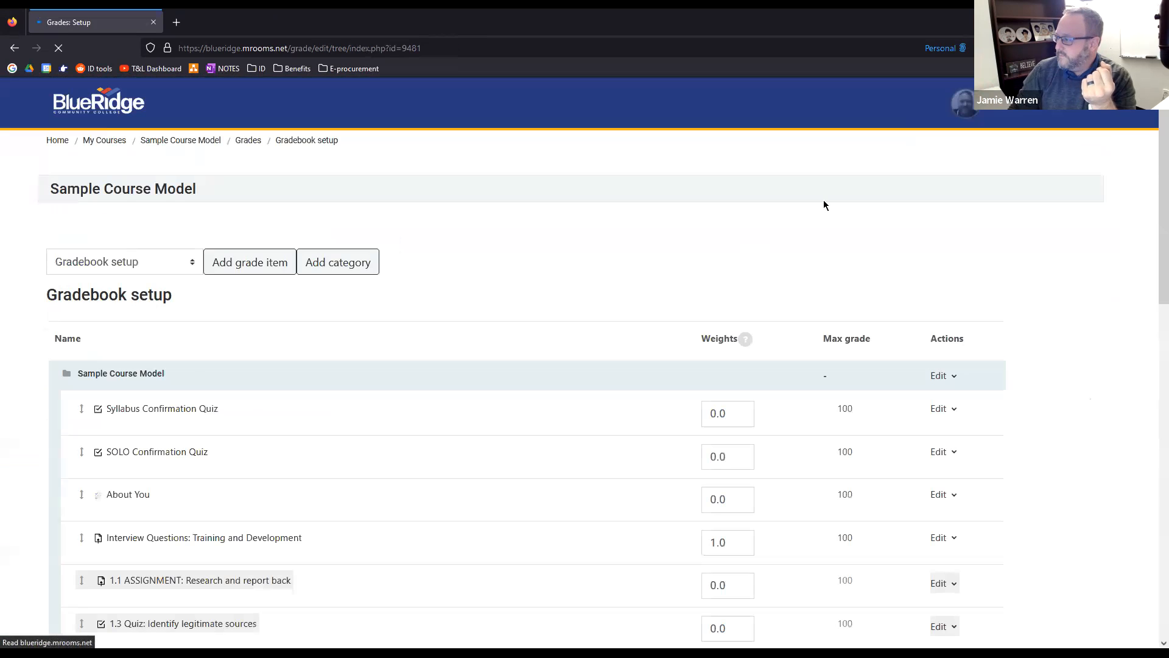
# Open the Faculty Toolkit course from the 2022 courses in the personal course overview
pyautogui.scroll(-13, 345, 386)
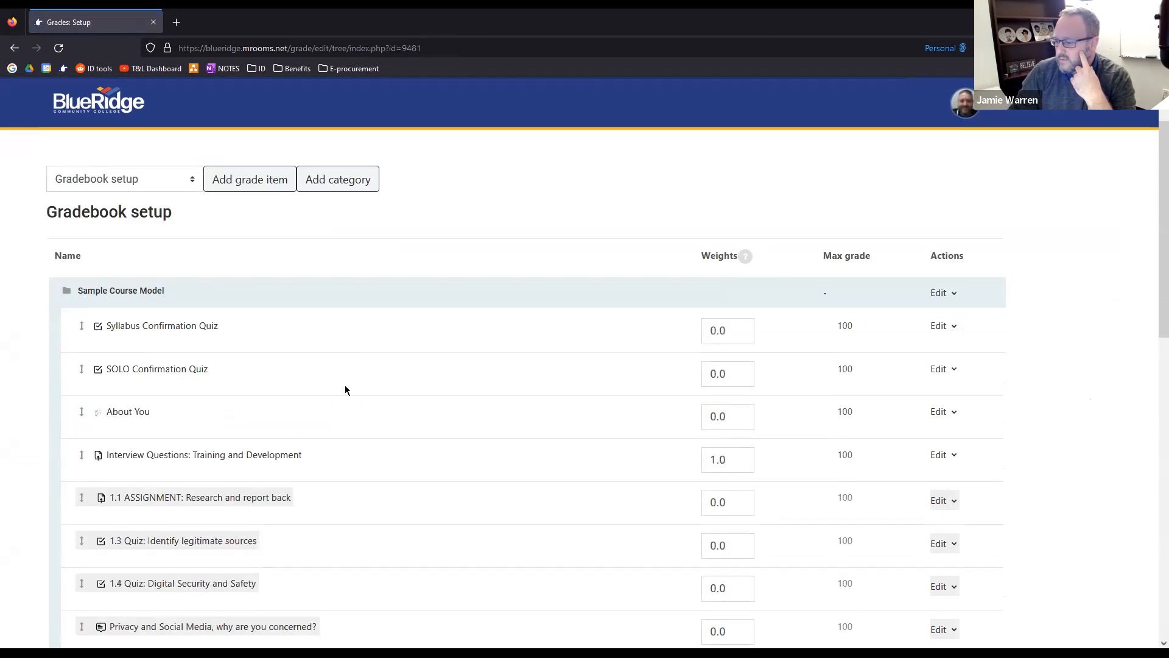
pyautogui.scroll(12, 222, 403)
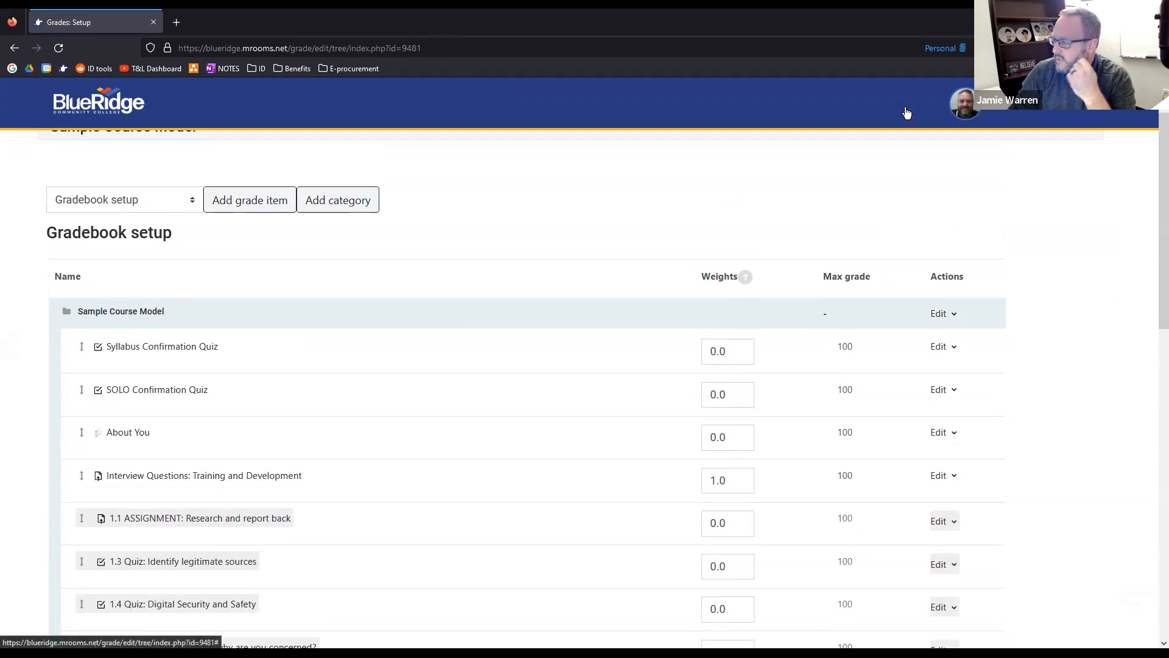
pyautogui.click(968, 103)
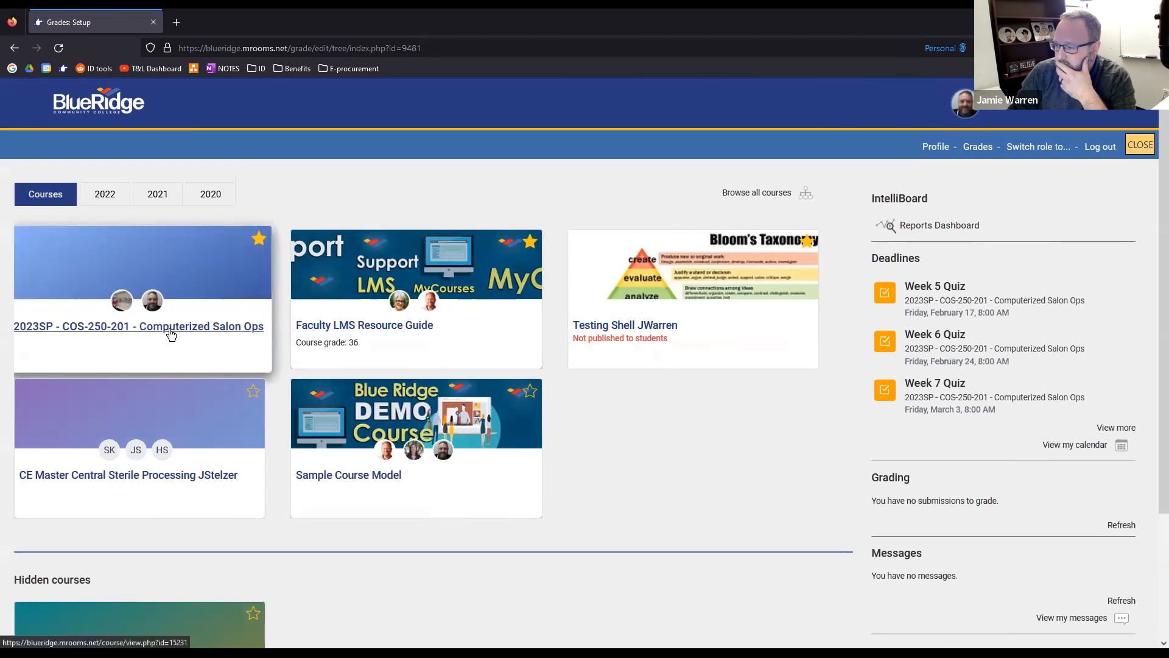
pyautogui.scroll(-2, 234, 386)
pyautogui.scroll(2, 207, 428)
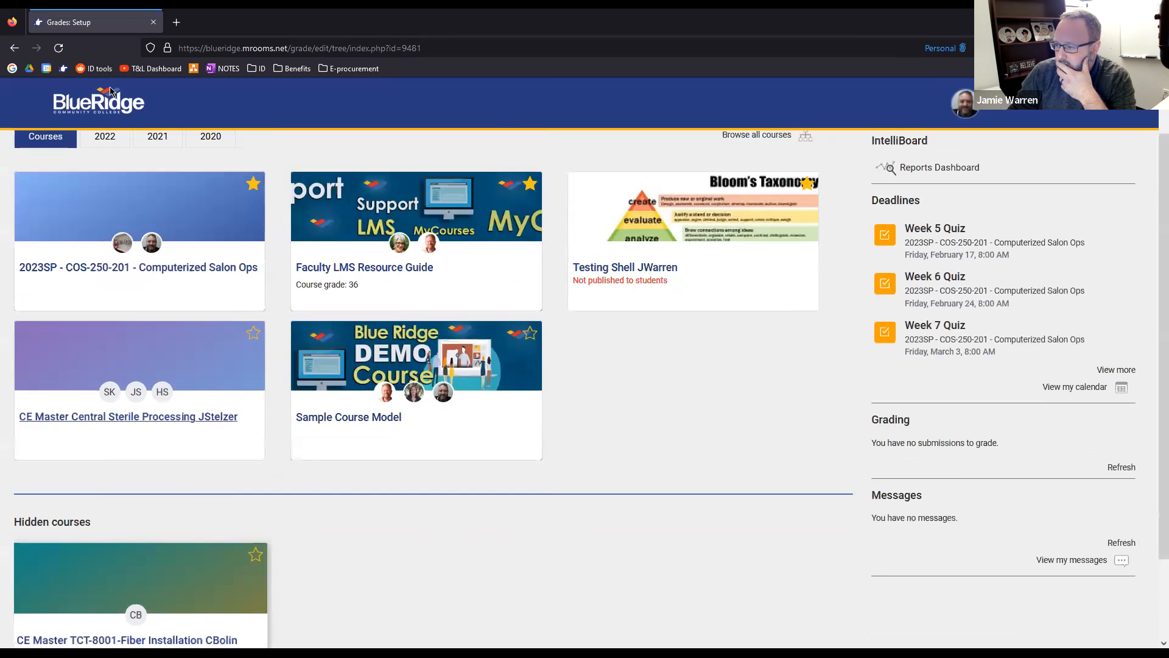
pyautogui.click(109, 199)
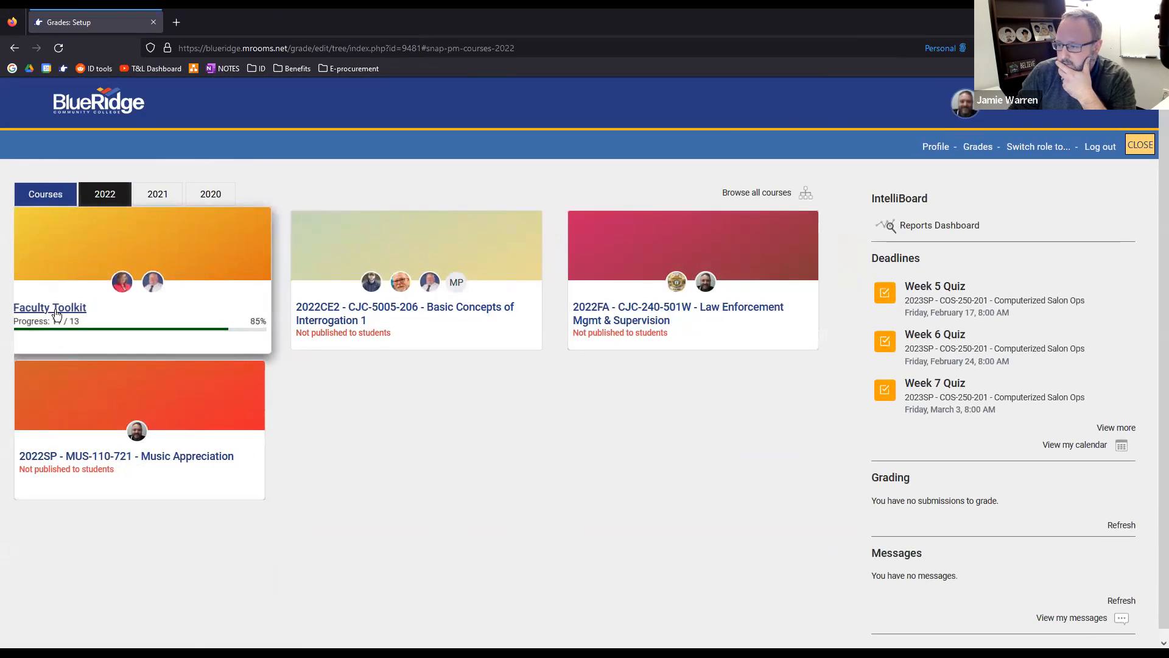
pyautogui.click(64, 306)
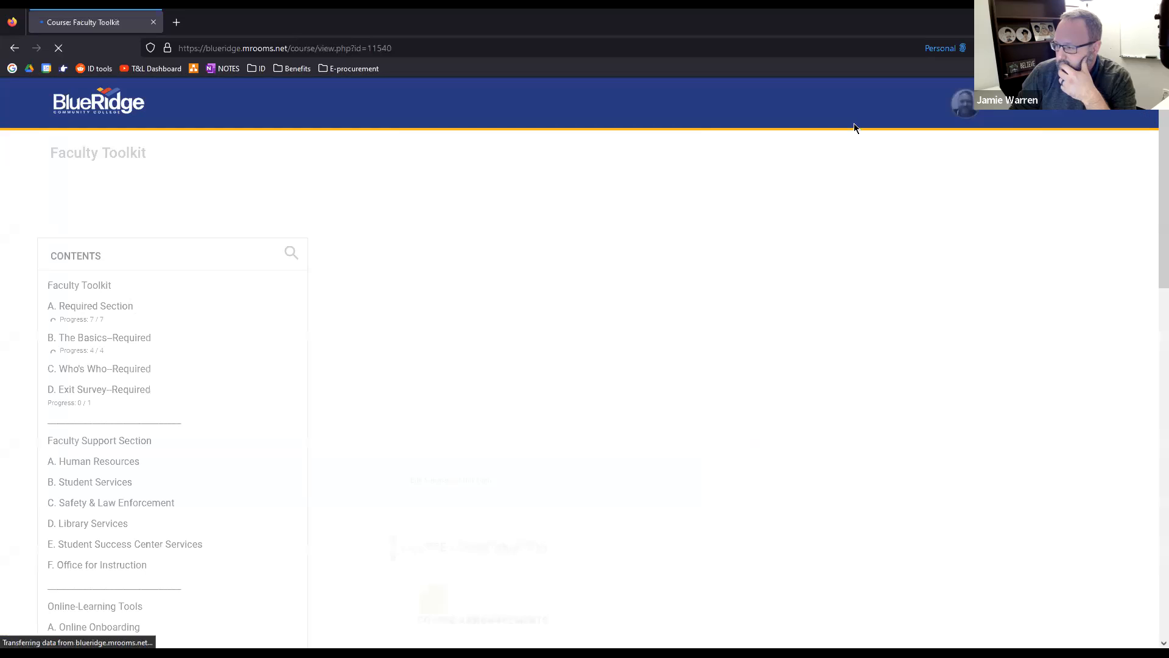
# Open the gradebook setup of the Faculty Toolkit and review its grade items and the available gradebook views and setup pages
pyautogui.click(1100, 112)
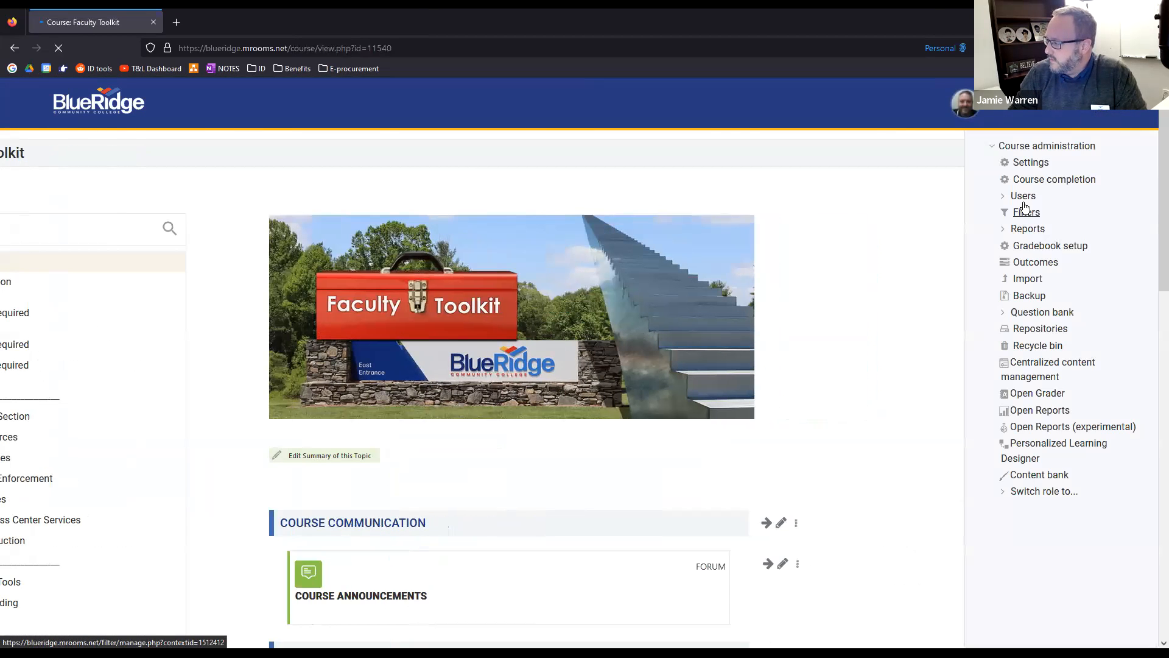
pyautogui.click(1024, 247)
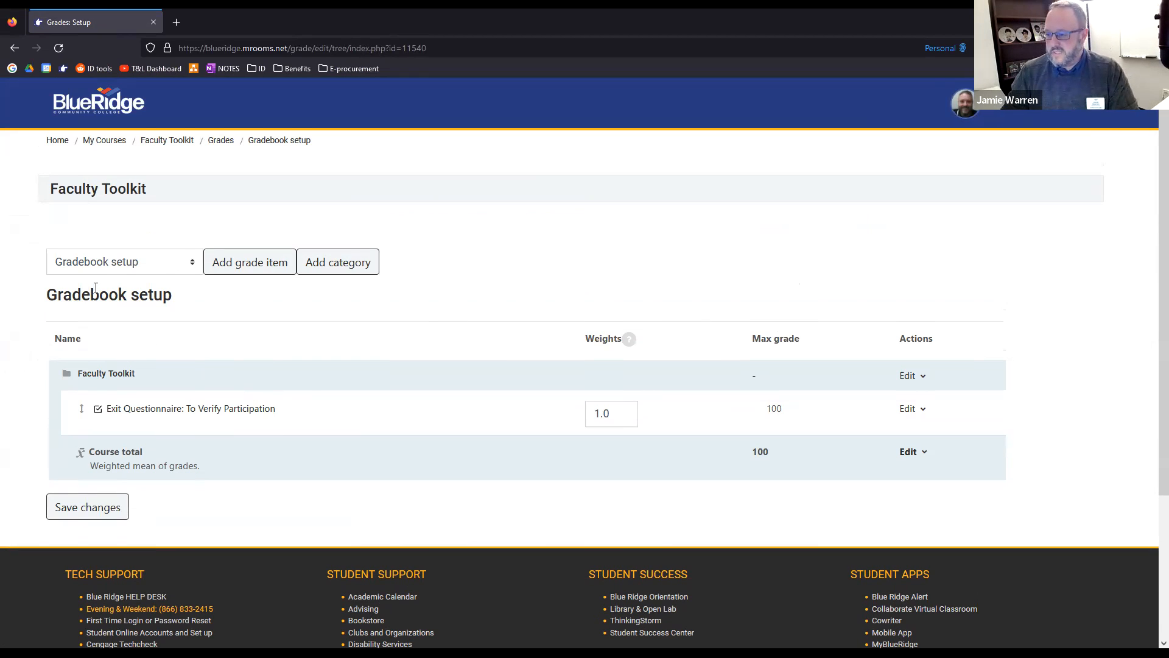
pyautogui.click(167, 275)
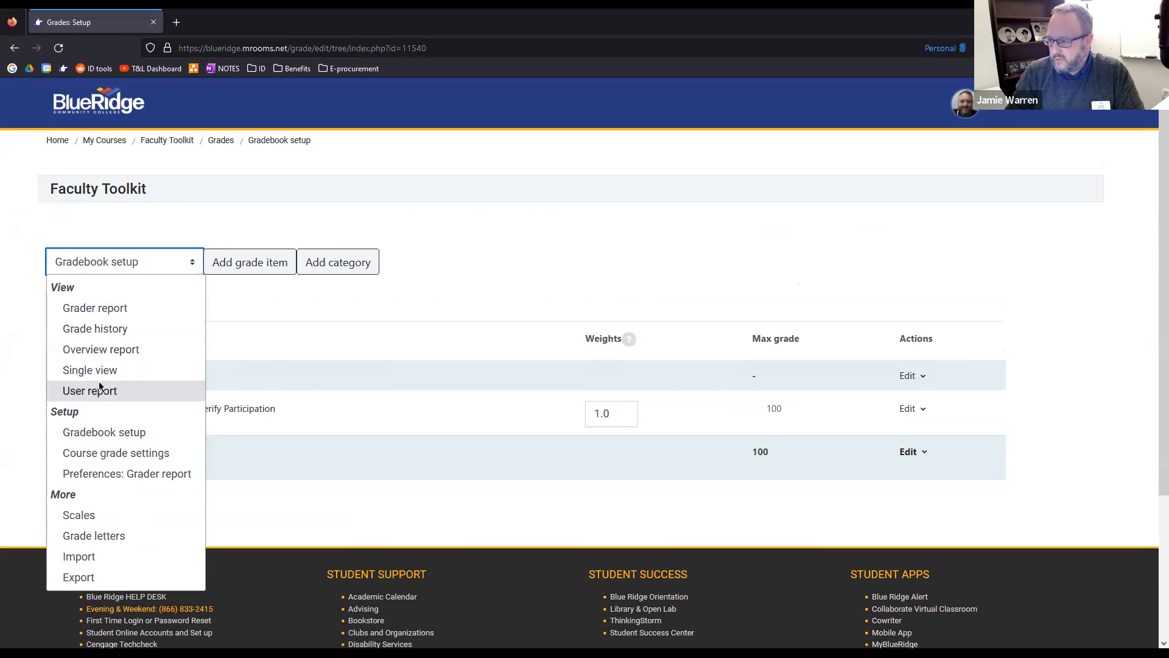
pyautogui.click(242, 327)
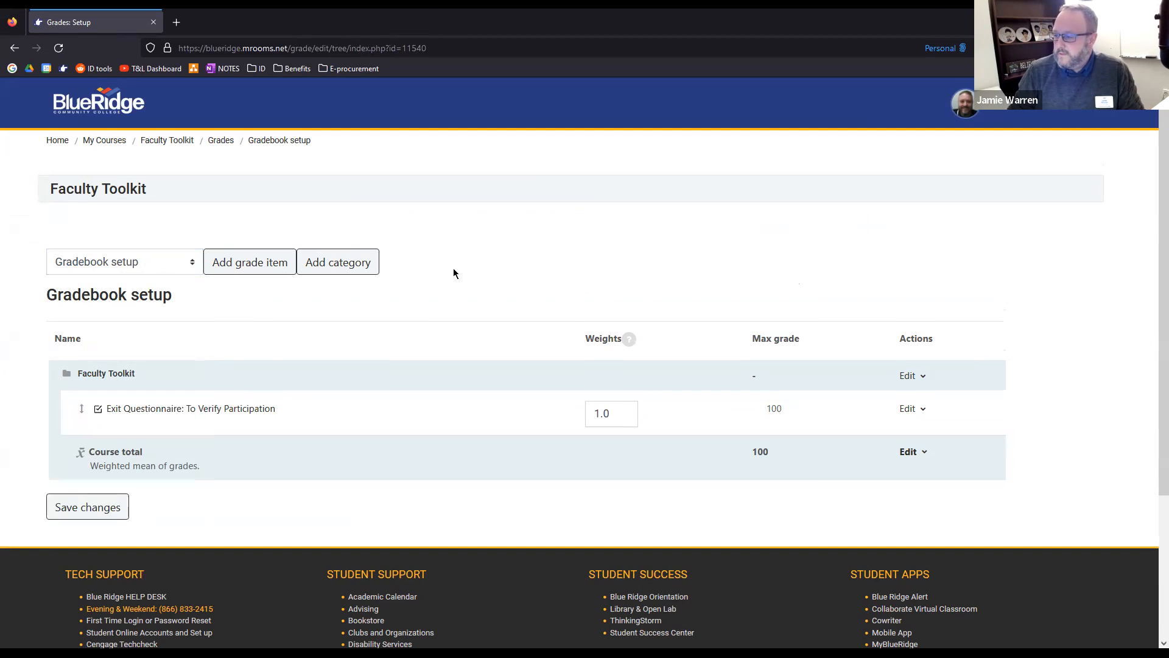
pyautogui.scroll(-2, 228, 321)
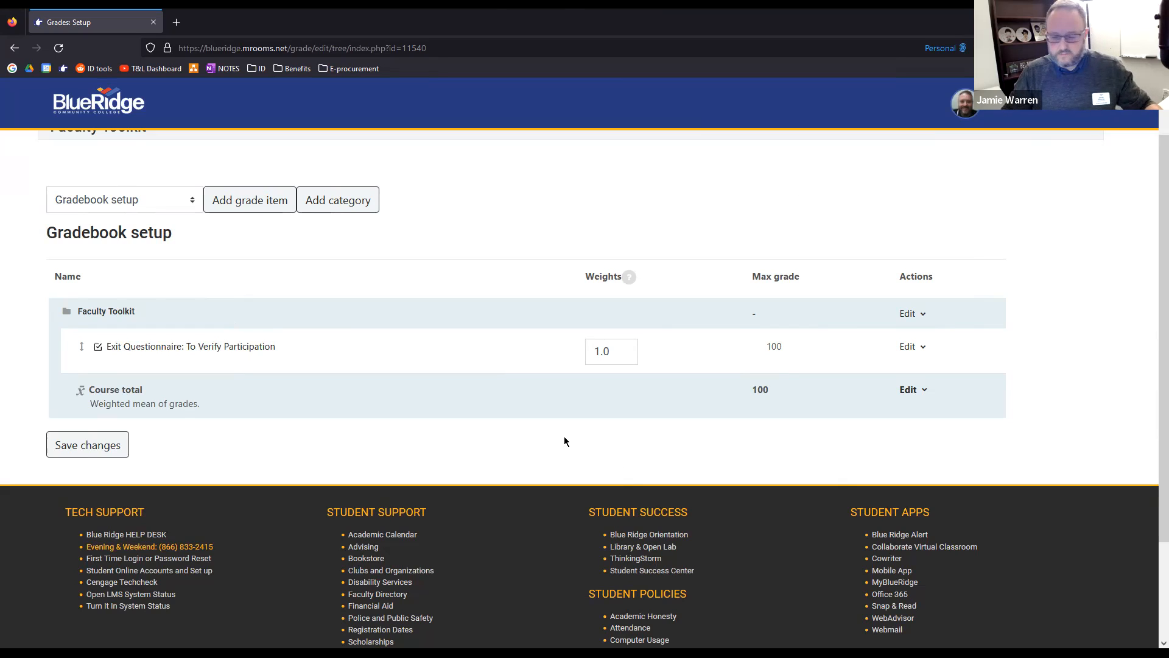
pyautogui.scroll(-1, 244, 366)
pyautogui.scroll(2, 994, 219)
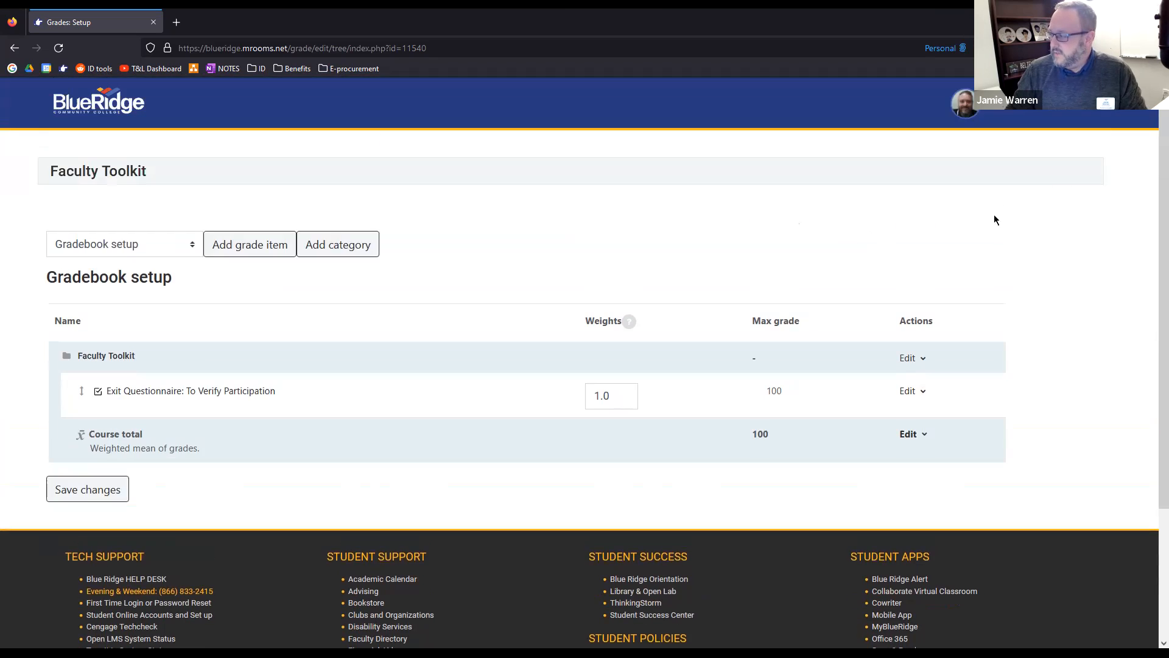
# Open the Faculty LMS Resource Guide course and look through its home page and table of contents
pyautogui.click(1004, 110)
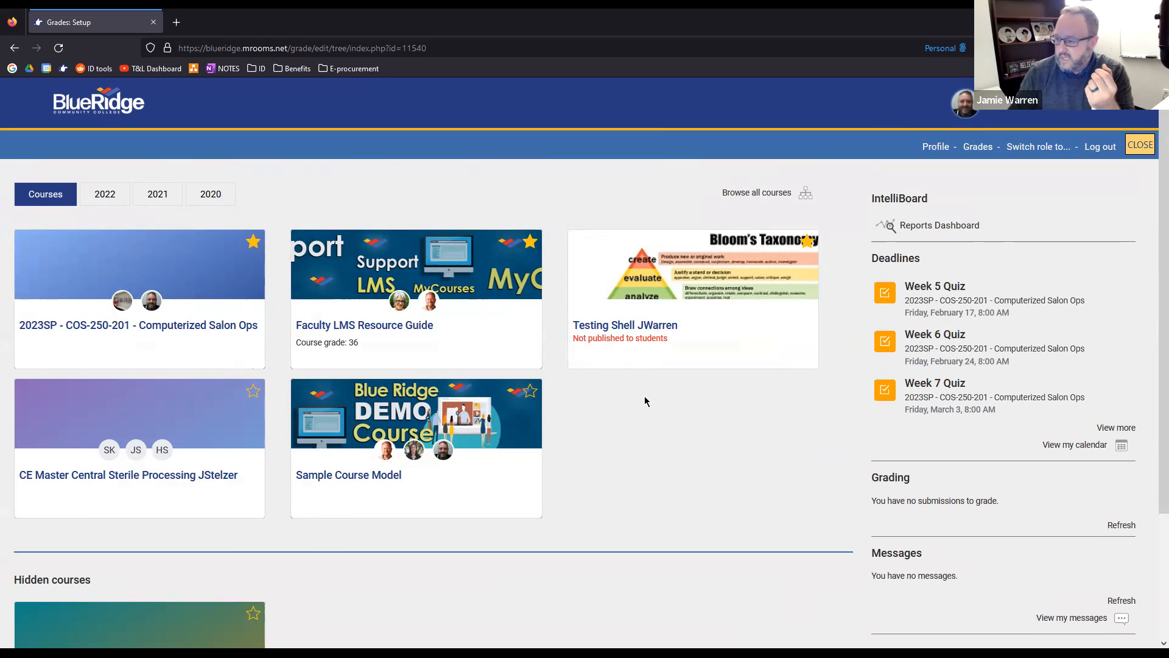
pyautogui.click(399, 333)
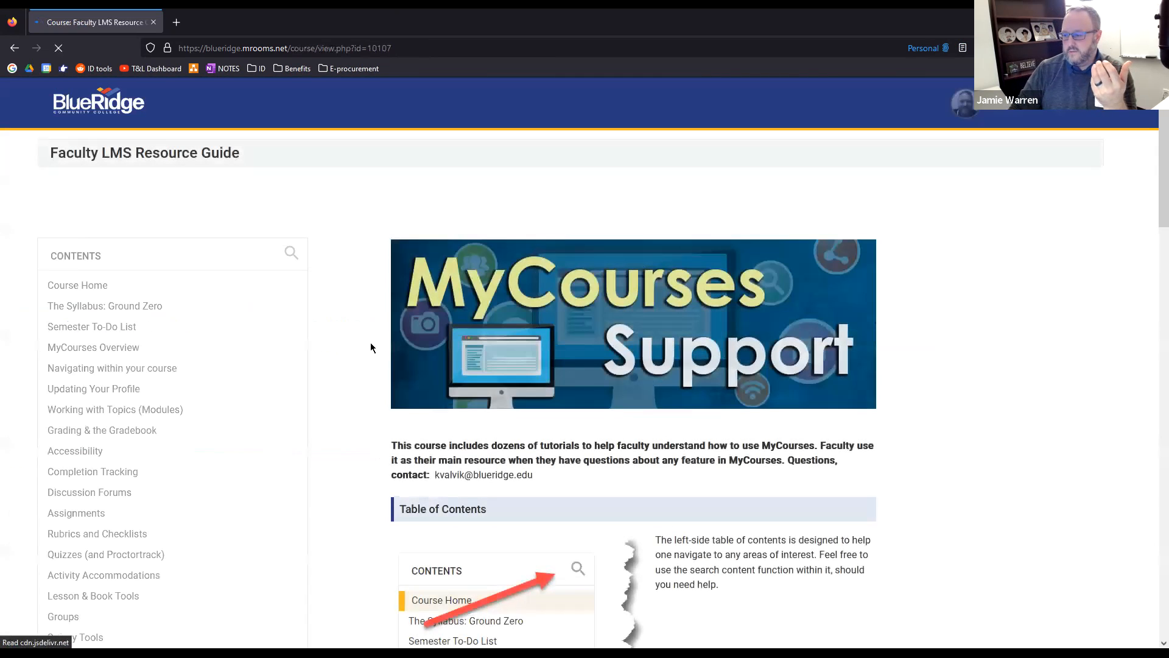
pyautogui.scroll(-3, 368, 323)
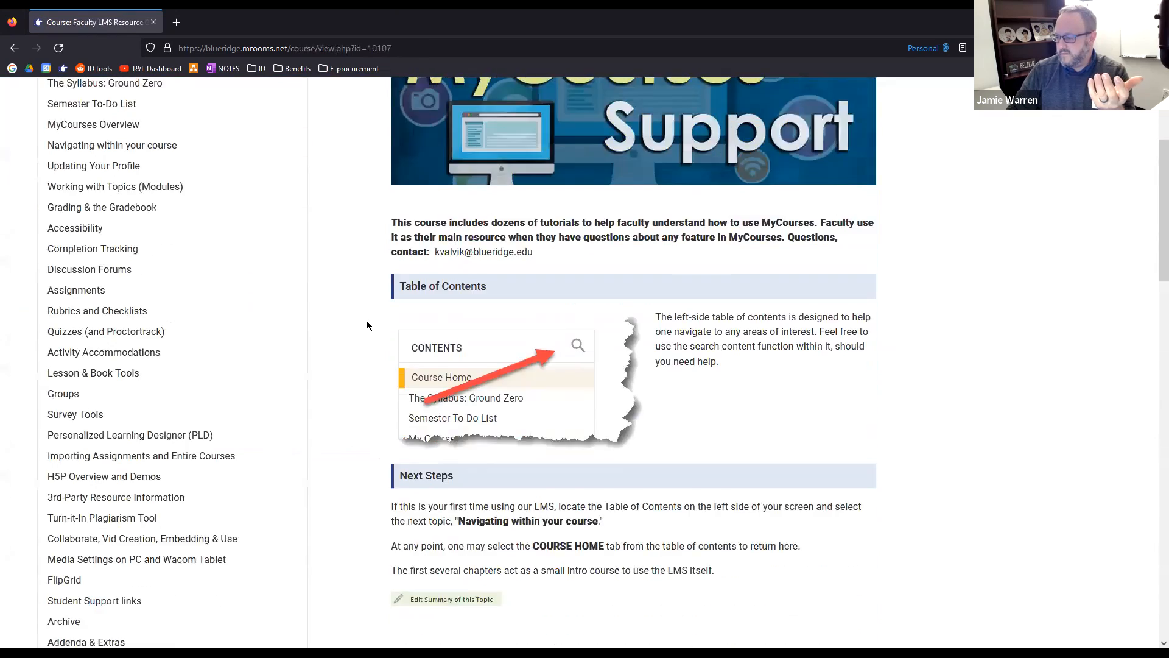
pyautogui.scroll(-3, 367, 320)
pyautogui.scroll(-6, 370, 317)
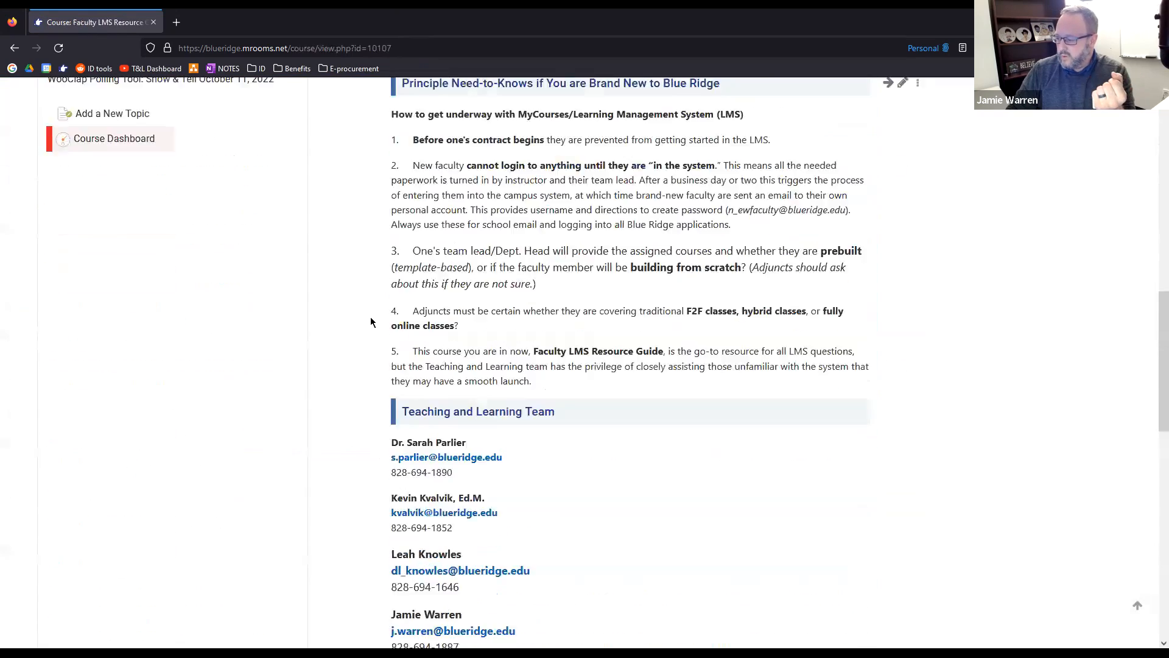
pyautogui.scroll(-9, 370, 317)
pyautogui.scroll(4, 384, 396)
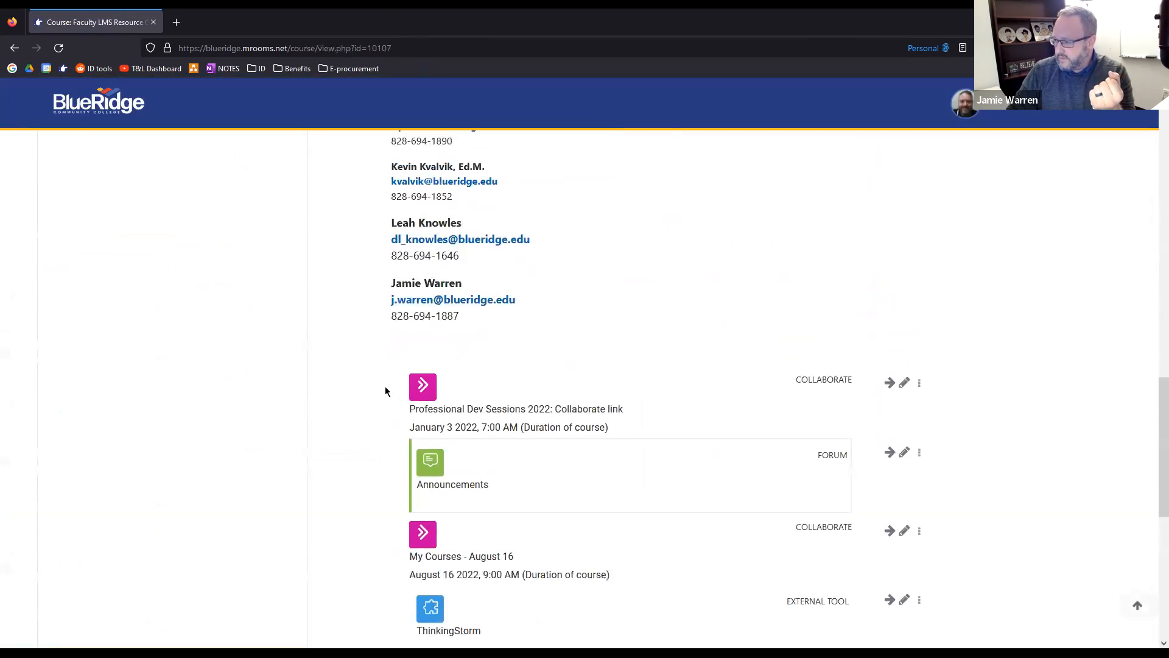
pyautogui.scroll(6, 386, 390)
pyautogui.scroll(5, 125, 261)
pyautogui.scroll(5, 120, 245)
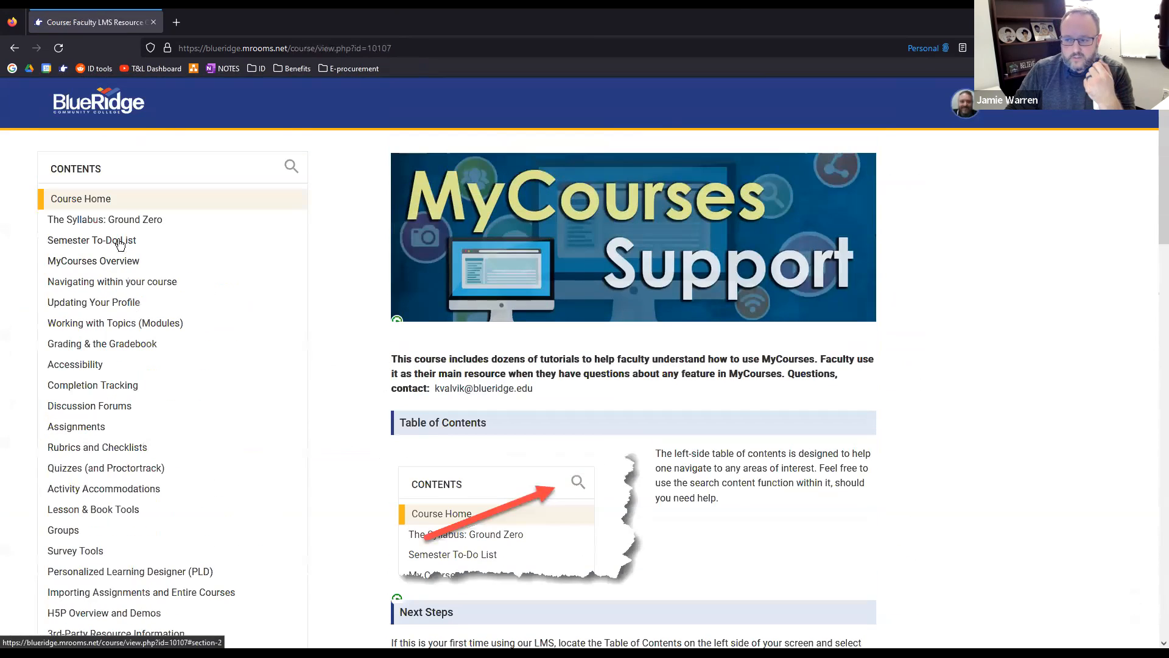
# Go to the topic The Syllabus: Ground Zero and open the accessibility feedback for its banner image
pyautogui.click(111, 222)
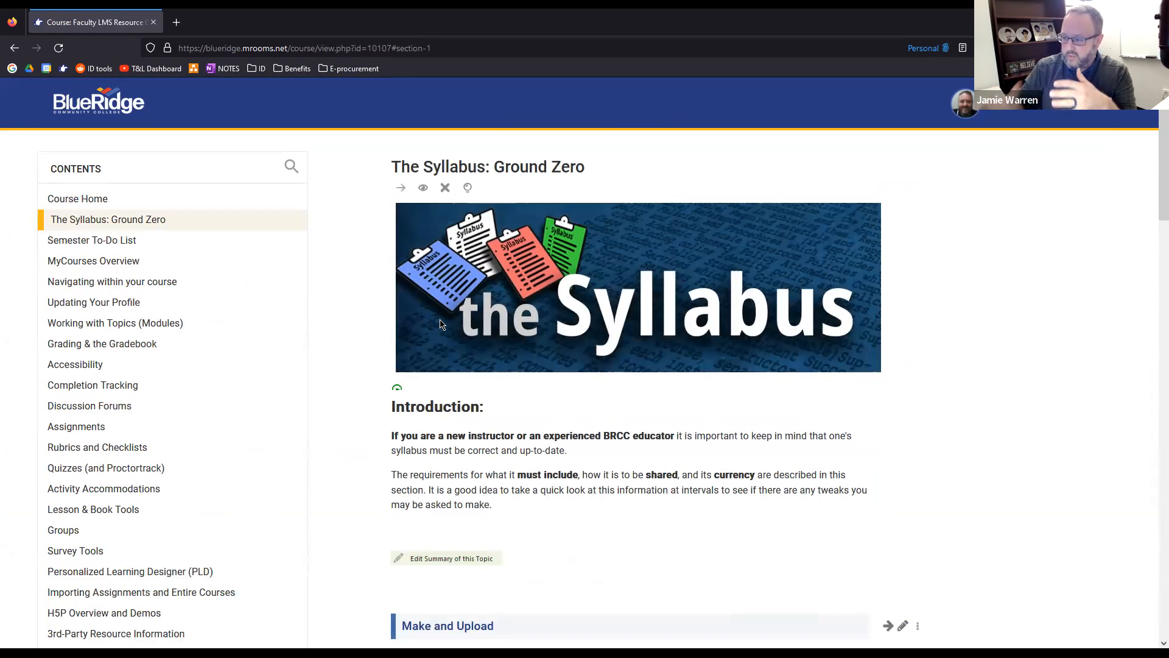
pyautogui.moveTo(396, 391)
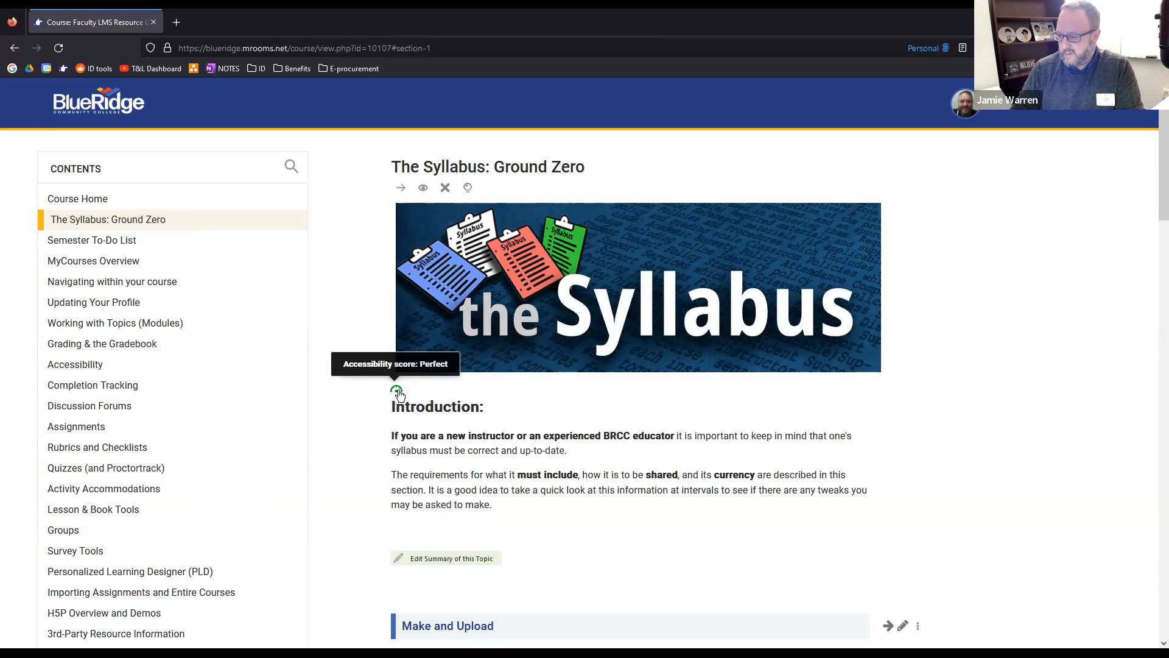
pyautogui.click(397, 391)
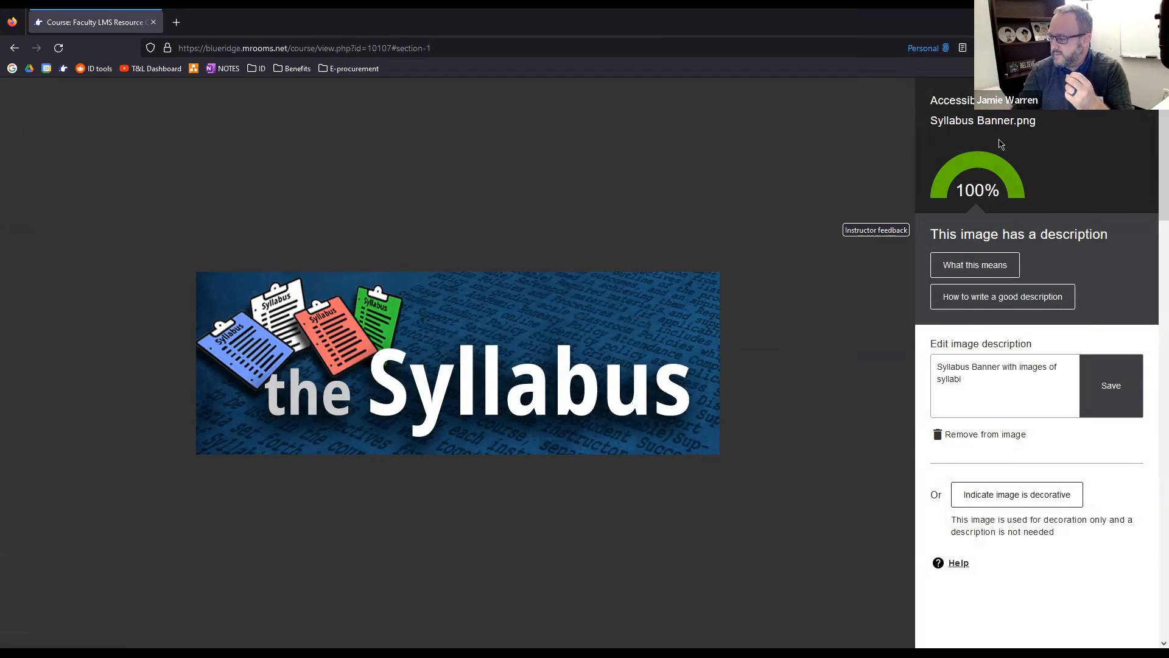
# Examine the syllabus banner's image description by selecting its full text, and close the accessibility feedback
pyautogui.click(982, 402)
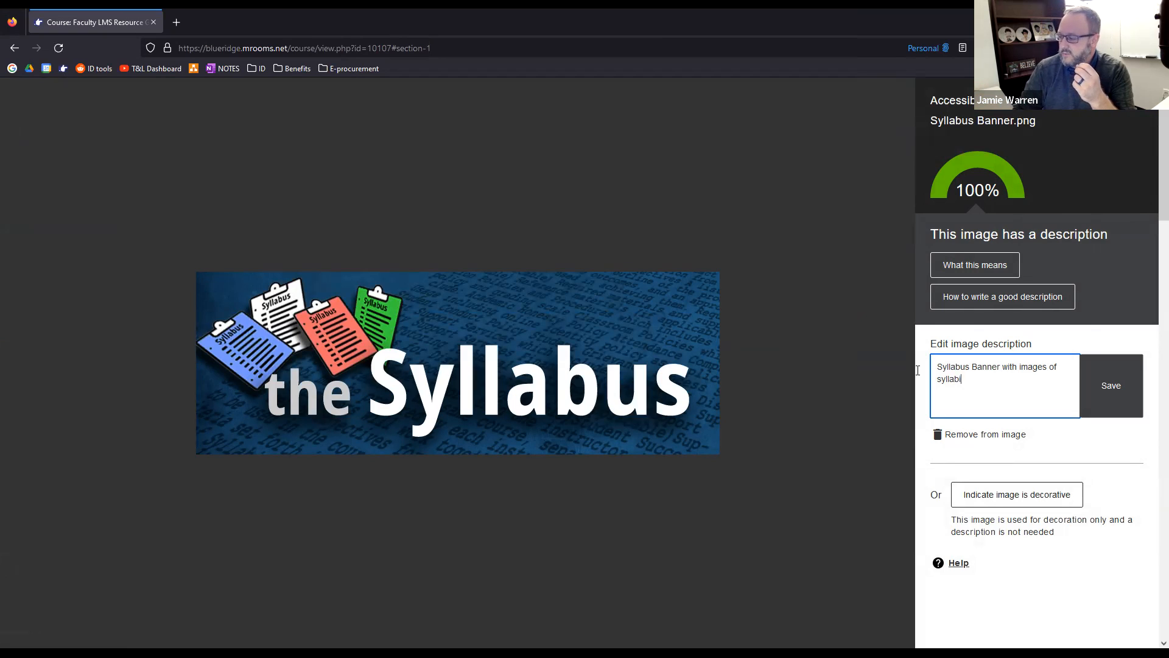
pyautogui.hotkey('ctrl', 'a')
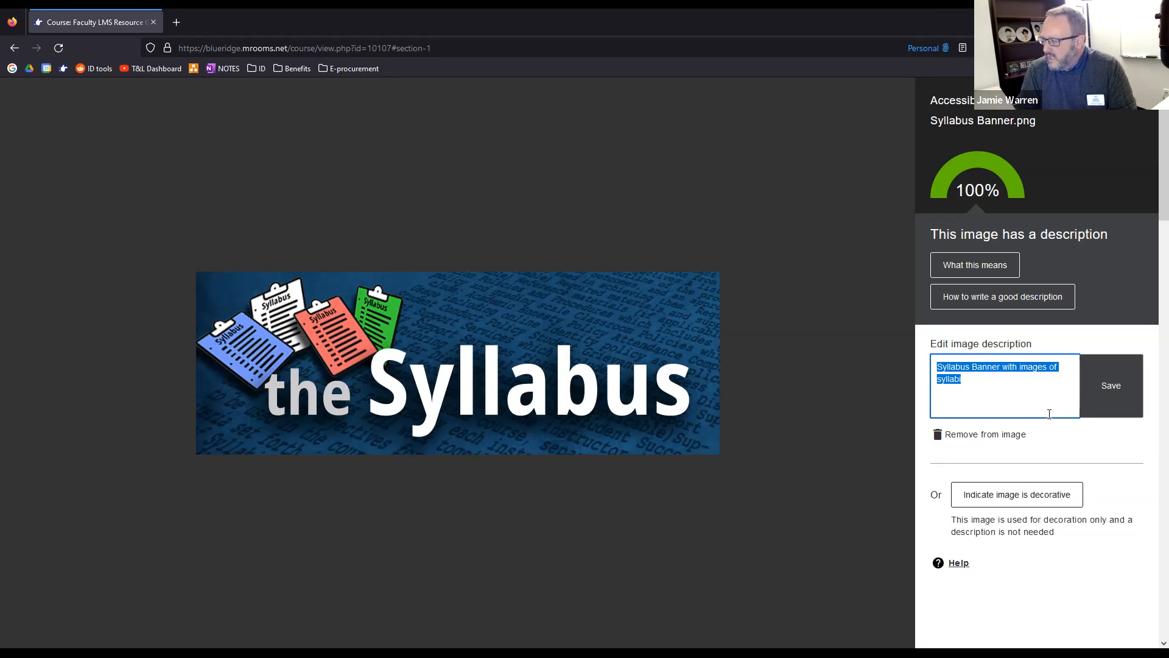
pyautogui.click(784, 386)
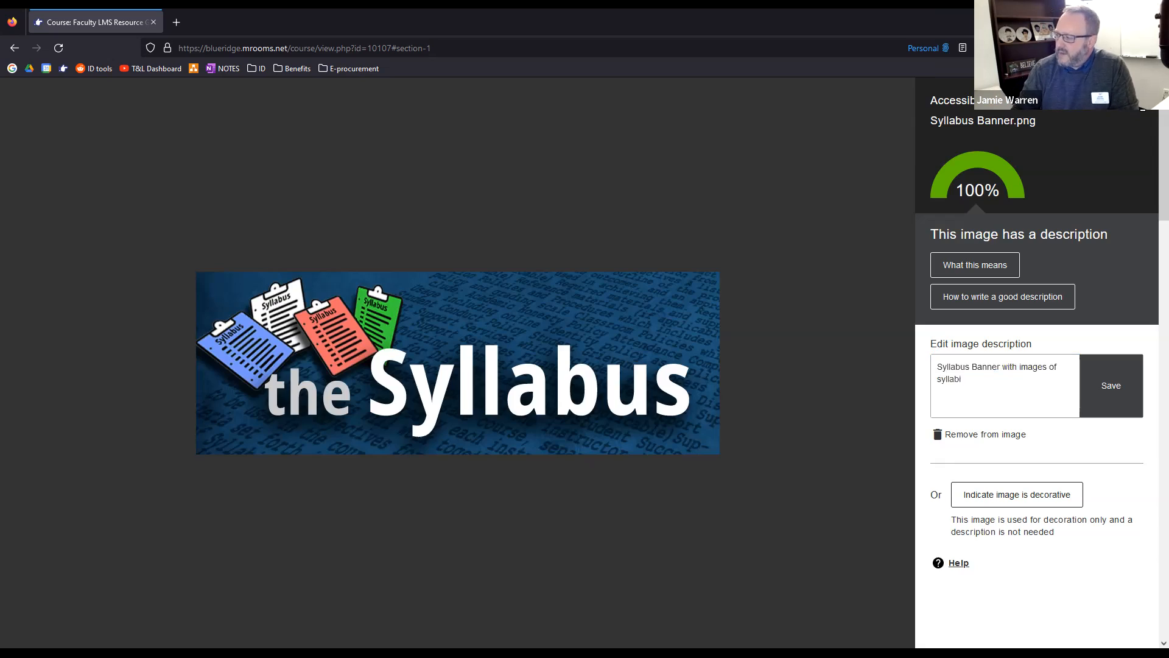
# Look through the syllabus topic's creation guides, blank templates and official syllabus policy, and return to its beginning
pyautogui.scroll(-3, 431, 438)
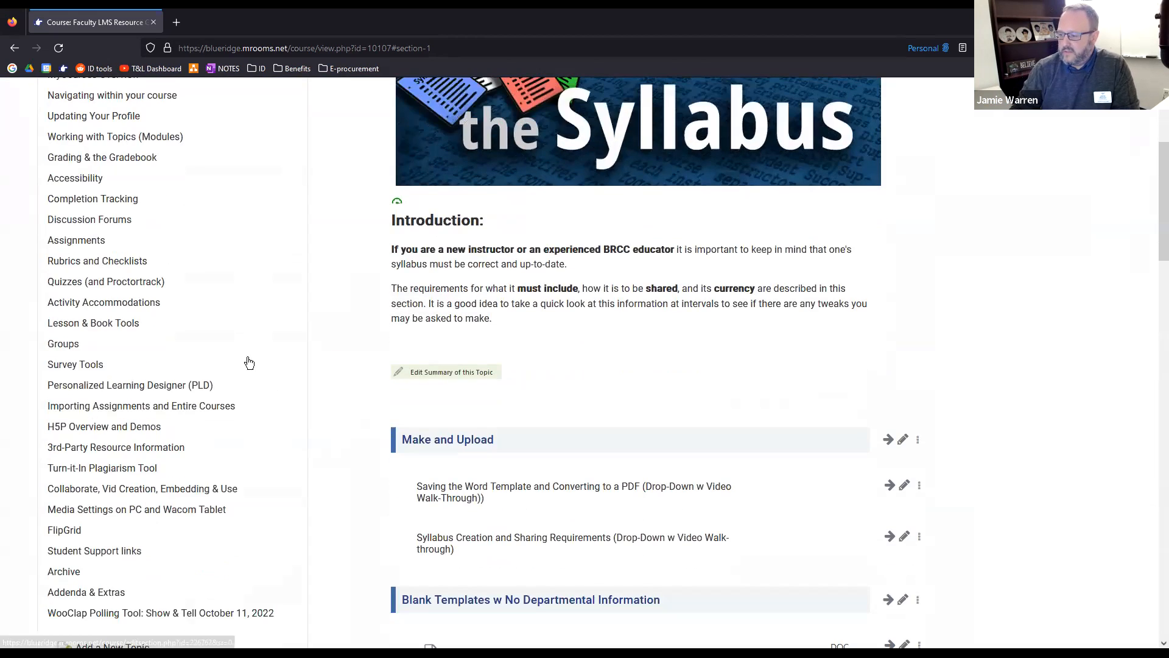
pyautogui.scroll(-15, 381, 426)
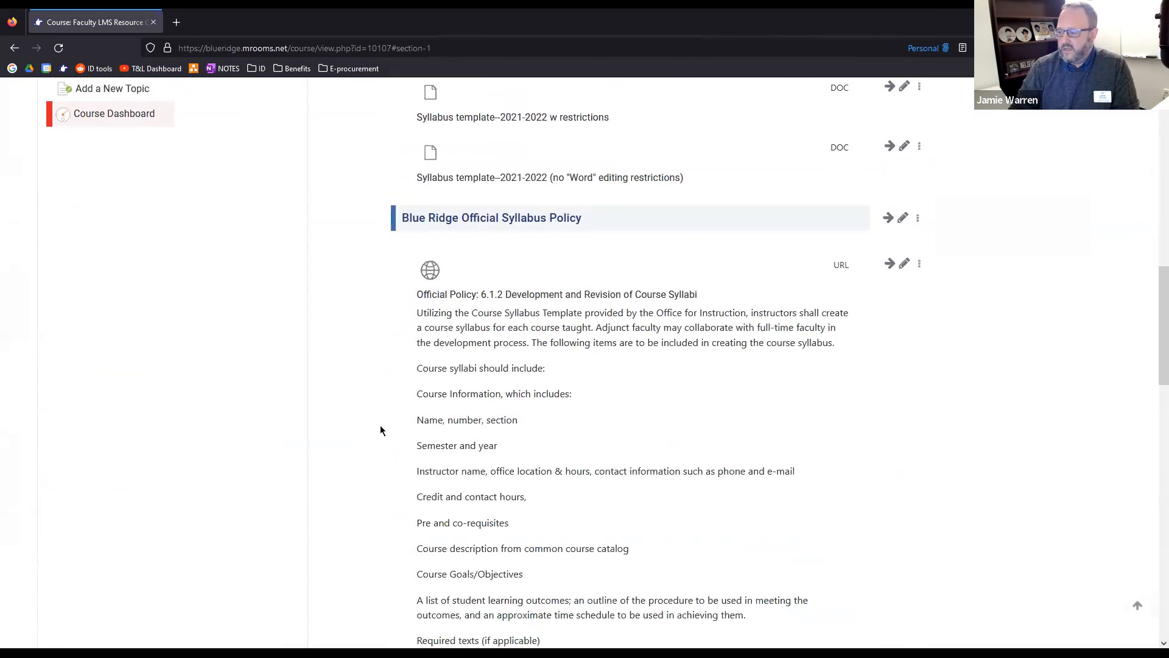
pyautogui.scroll(-12, 380, 430)
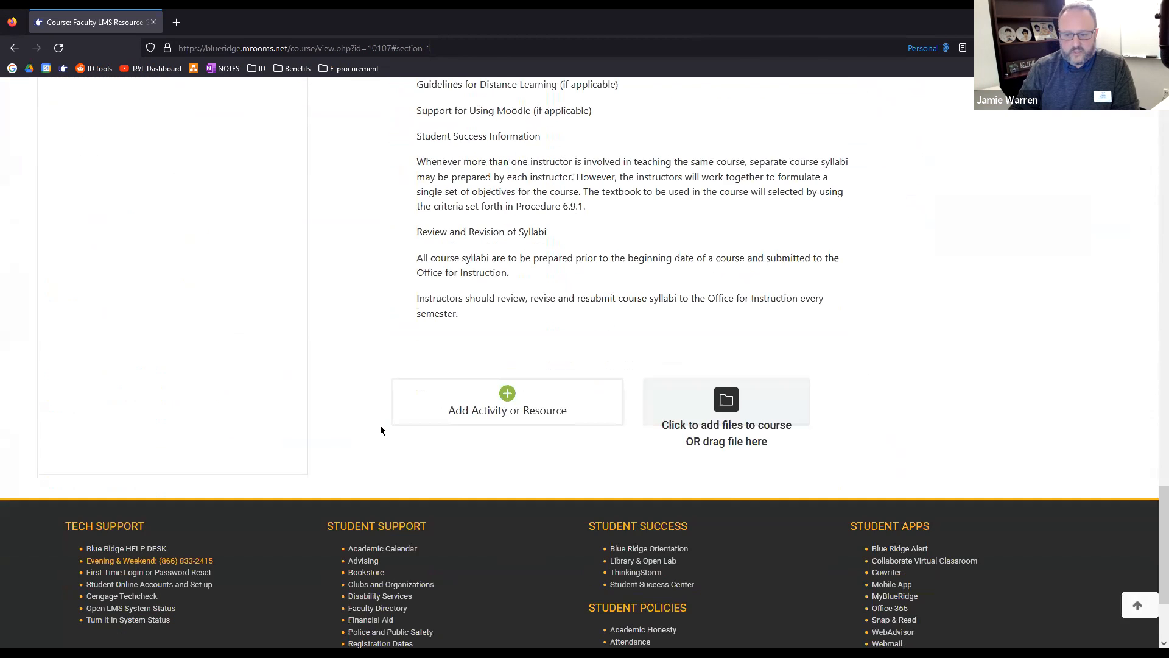
pyautogui.scroll(3, 380, 430)
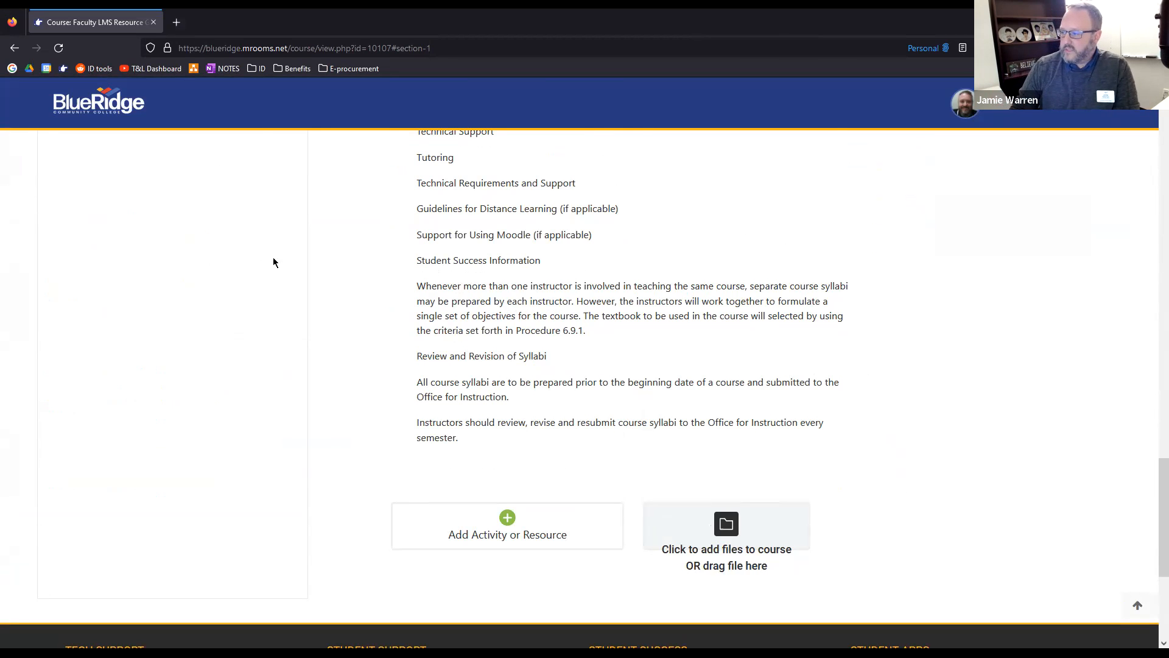
pyautogui.scroll(5, 831, 458)
pyautogui.scroll(9, 831, 459)
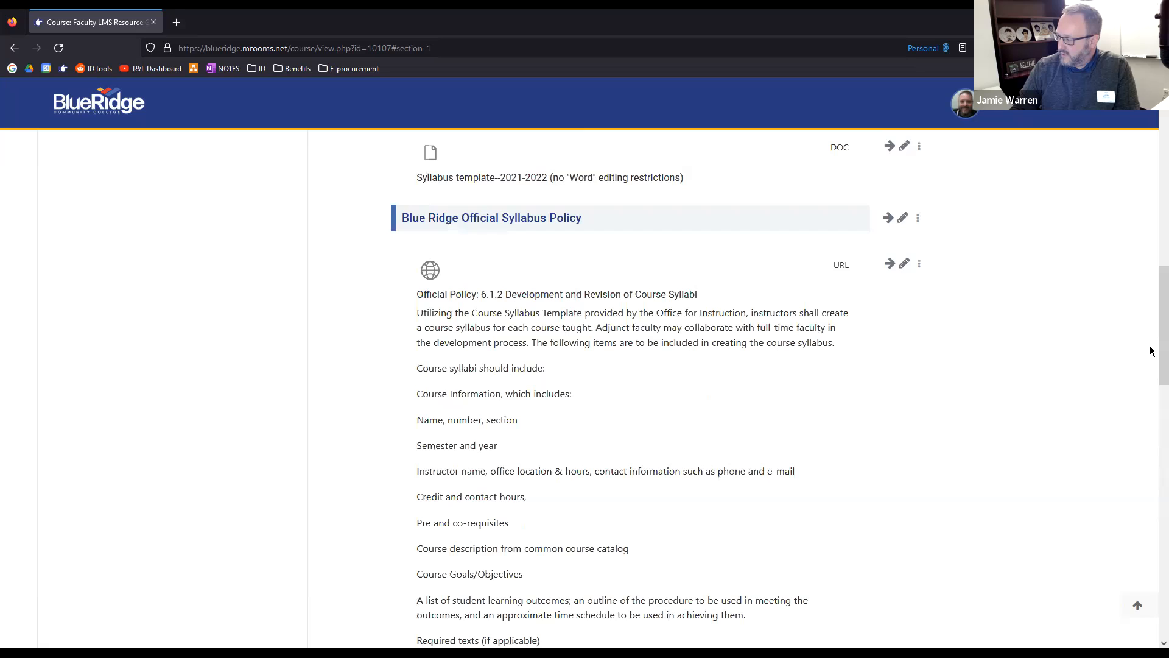
pyautogui.scroll(13, 1151, 326)
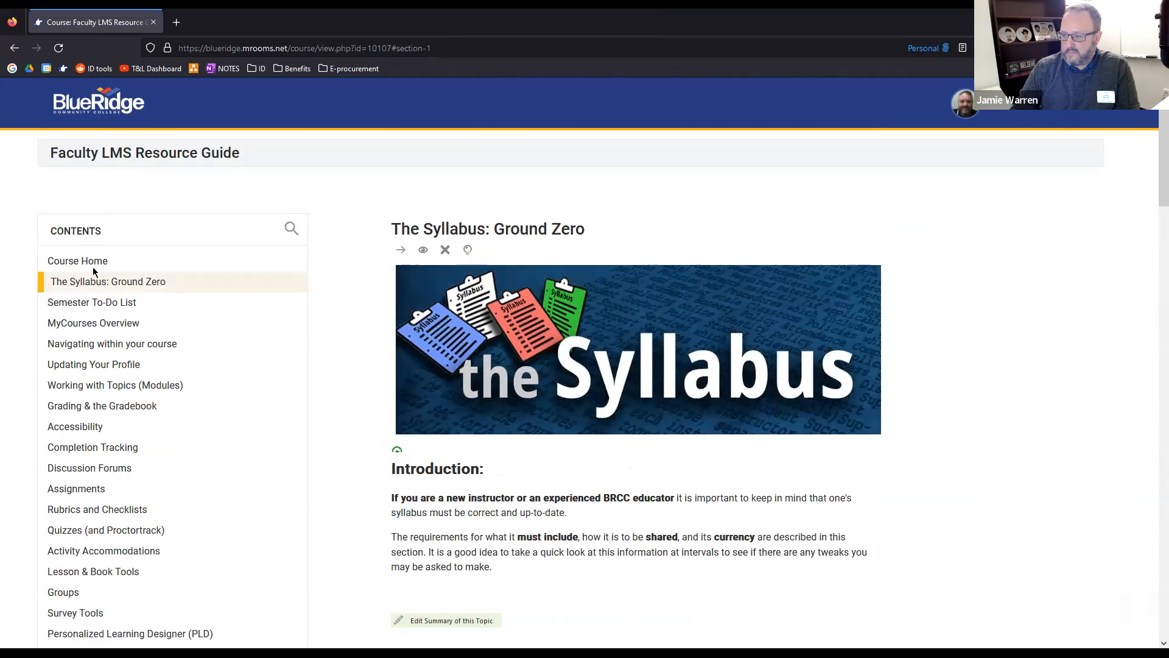
# Reopen the Faculty LMS Resource Guide from the personal course overview and go to the topic Semester To-Do List
pyautogui.click(101, 111)
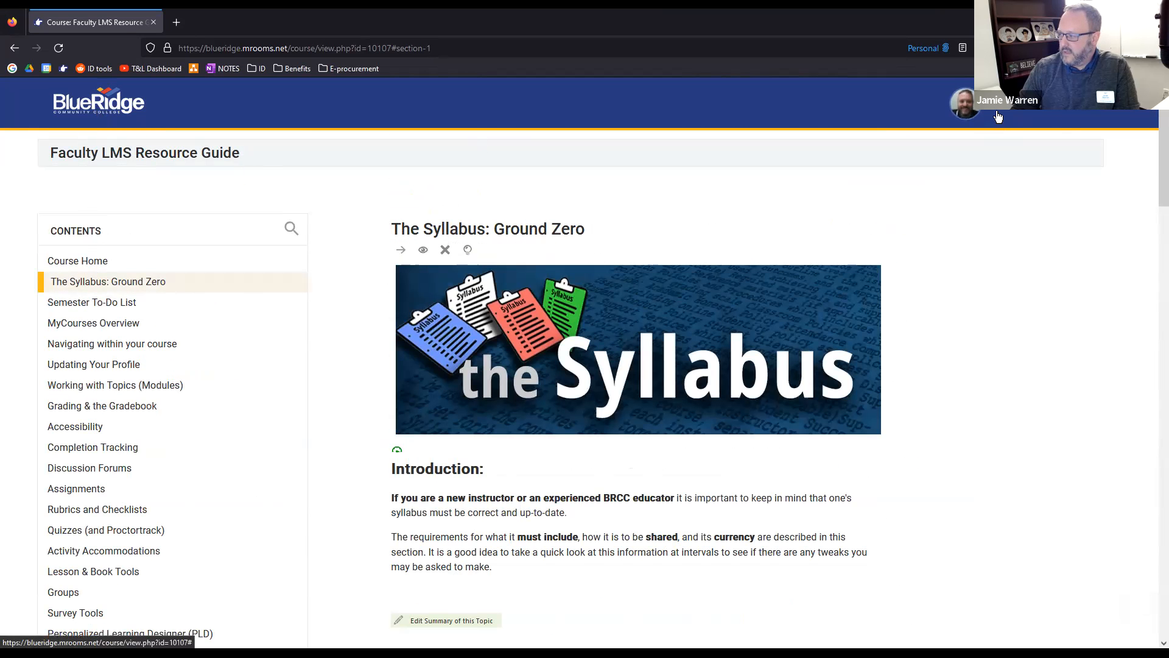
pyautogui.click(998, 116)
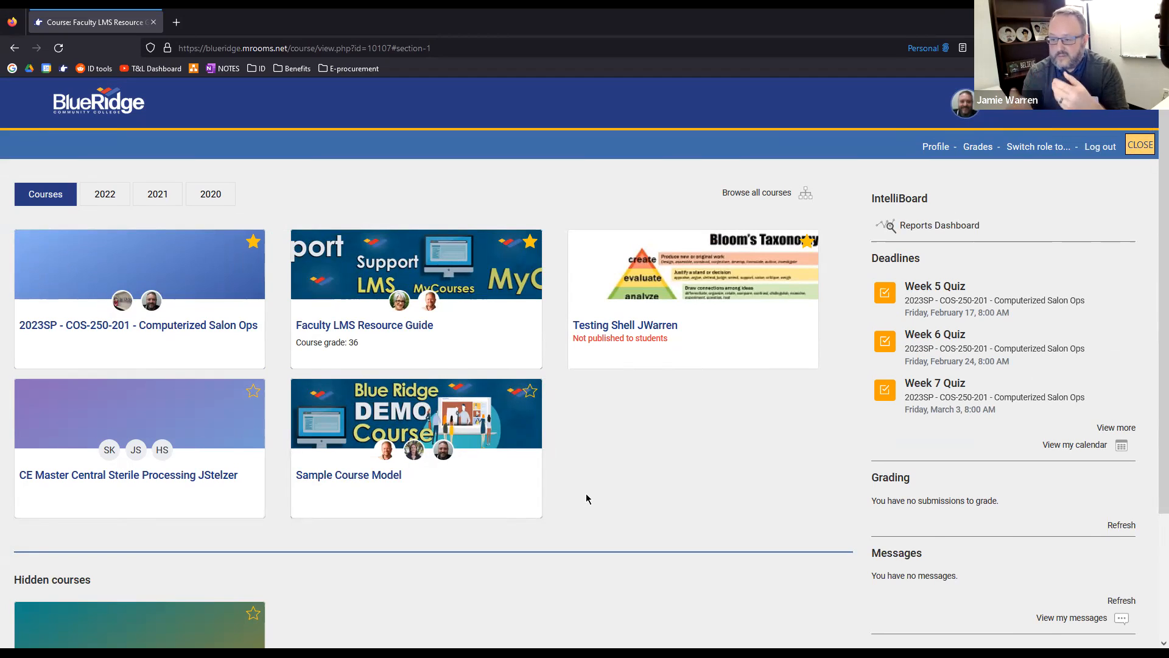
pyautogui.click(384, 332)
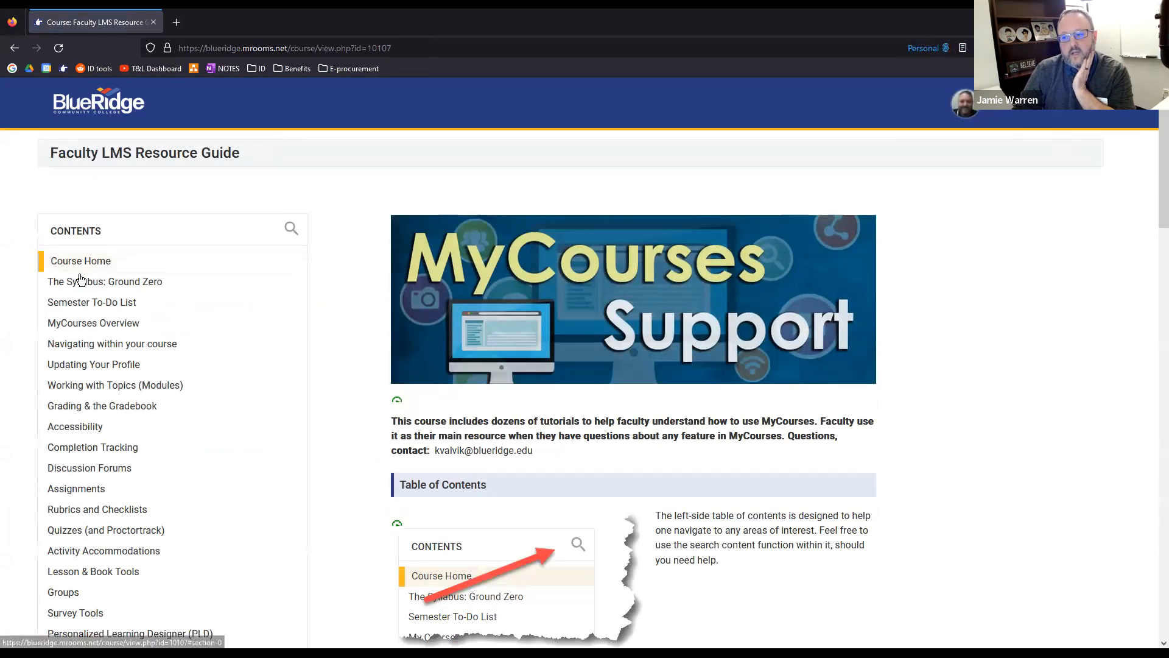
pyautogui.scroll(-1, 76, 289)
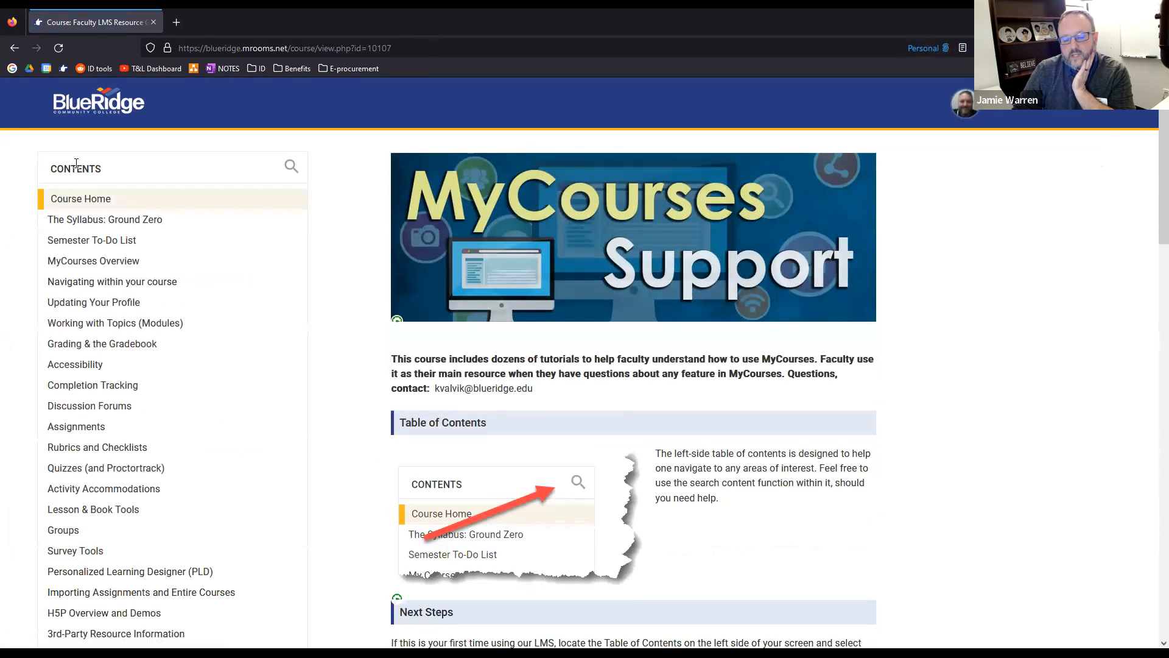
pyautogui.click(89, 241)
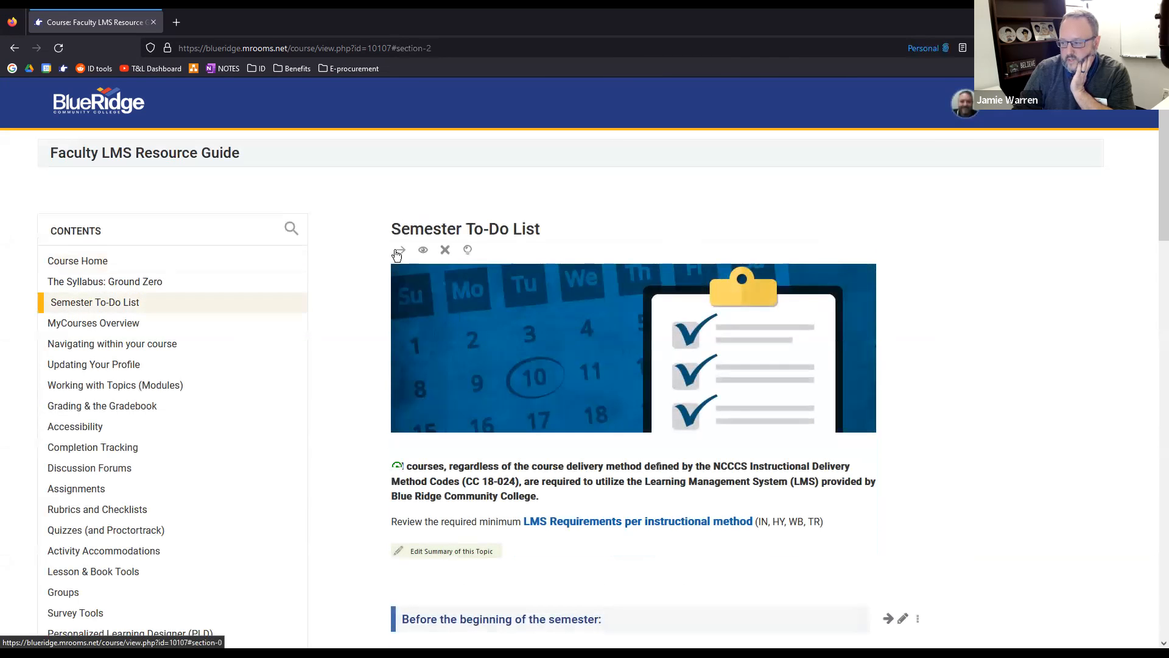
# Open the summary of the Semester To-Do List topic for editing and expand its Restrict access settings
pyautogui.scroll(-1, 359, 162)
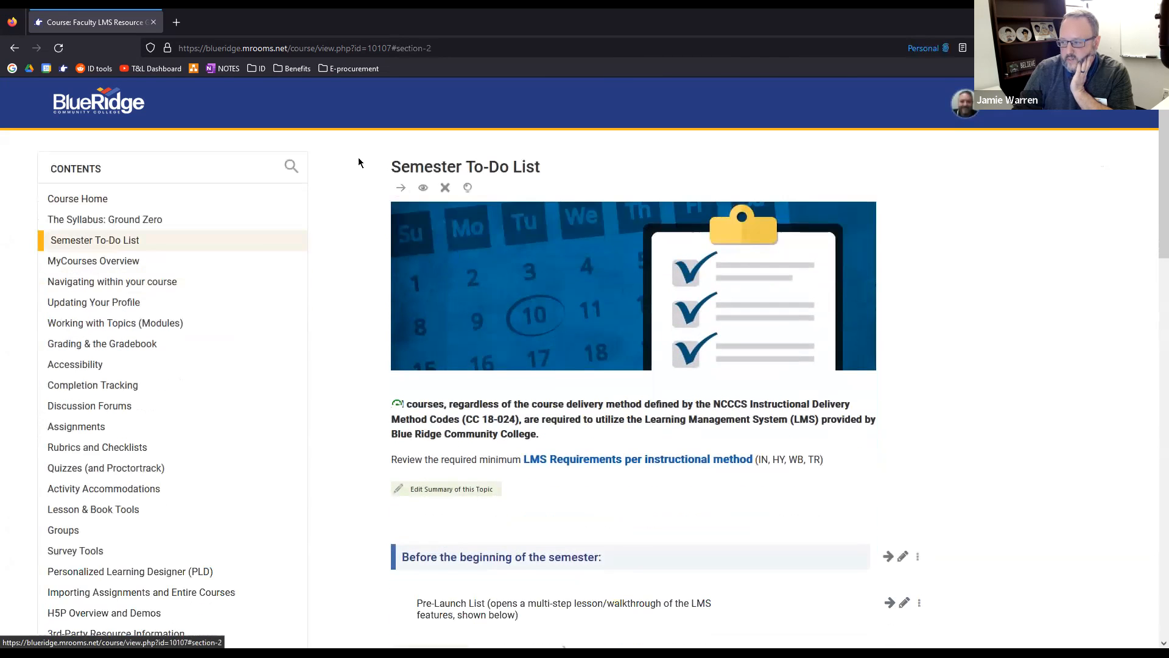
pyautogui.click(457, 492)
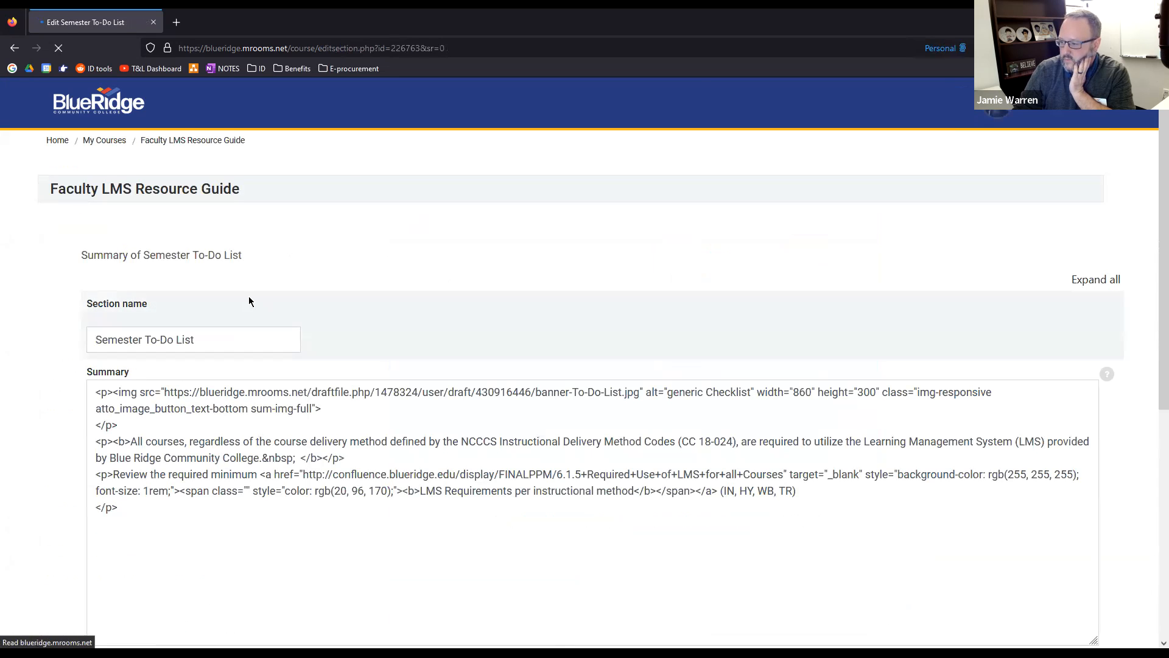
pyautogui.scroll(-1, 752, 308)
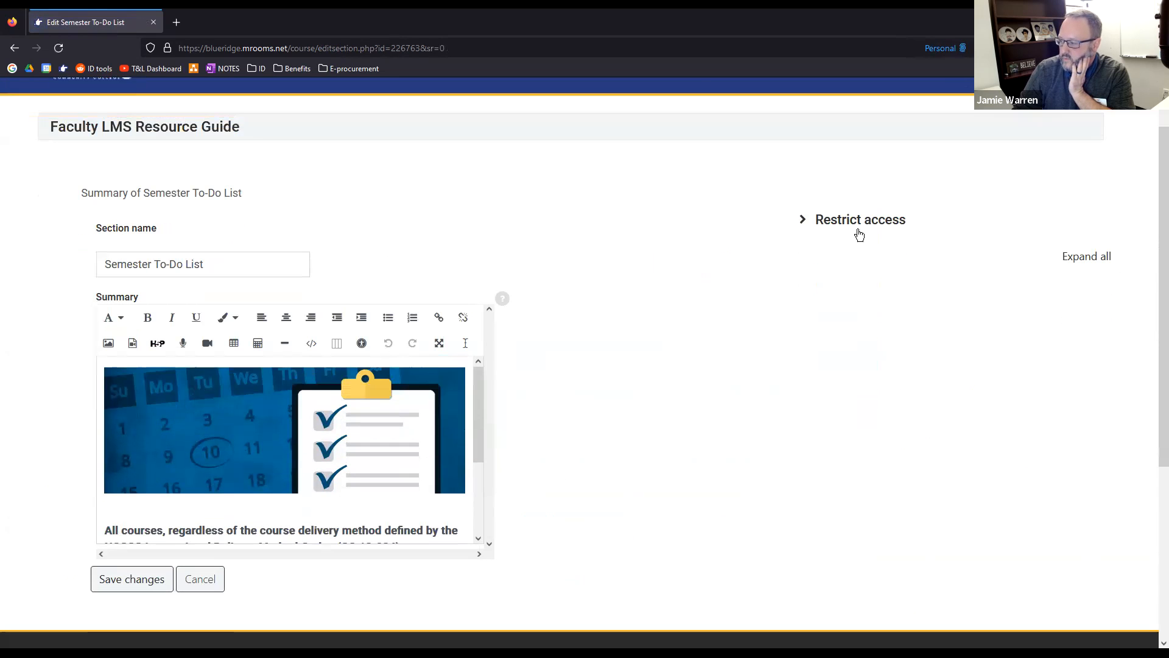
pyautogui.click(804, 225)
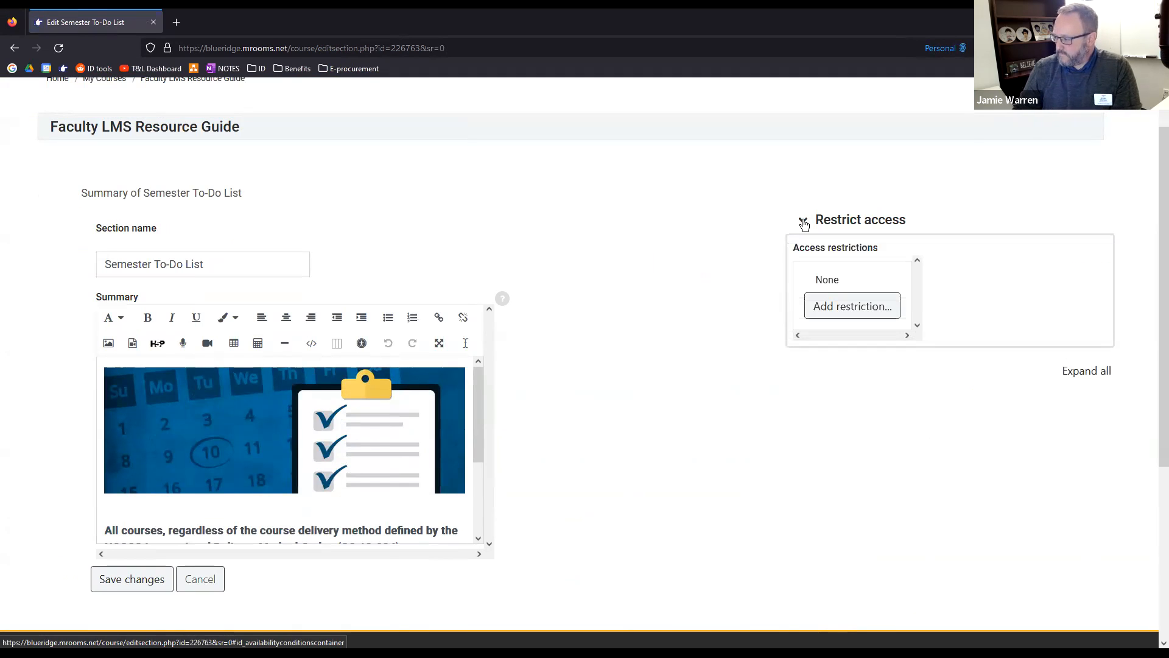
# Review the restriction types that can be added to the topic, and cancel both the restriction and the summary edit
pyautogui.click(862, 304)
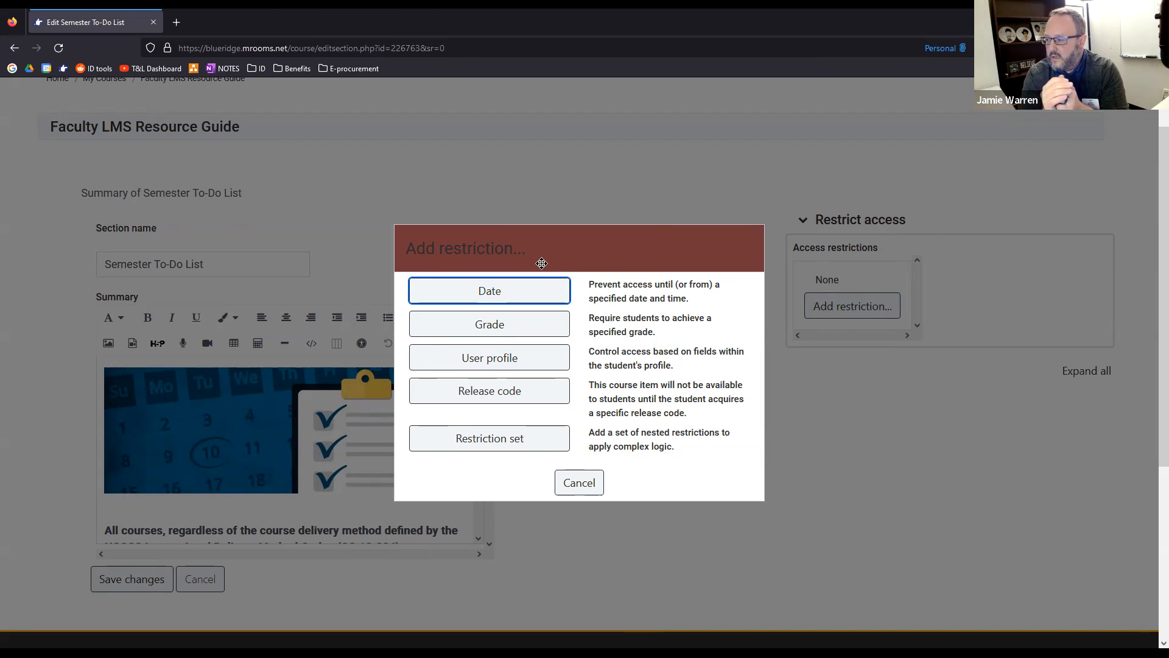
pyautogui.scroll(1, 556, 298)
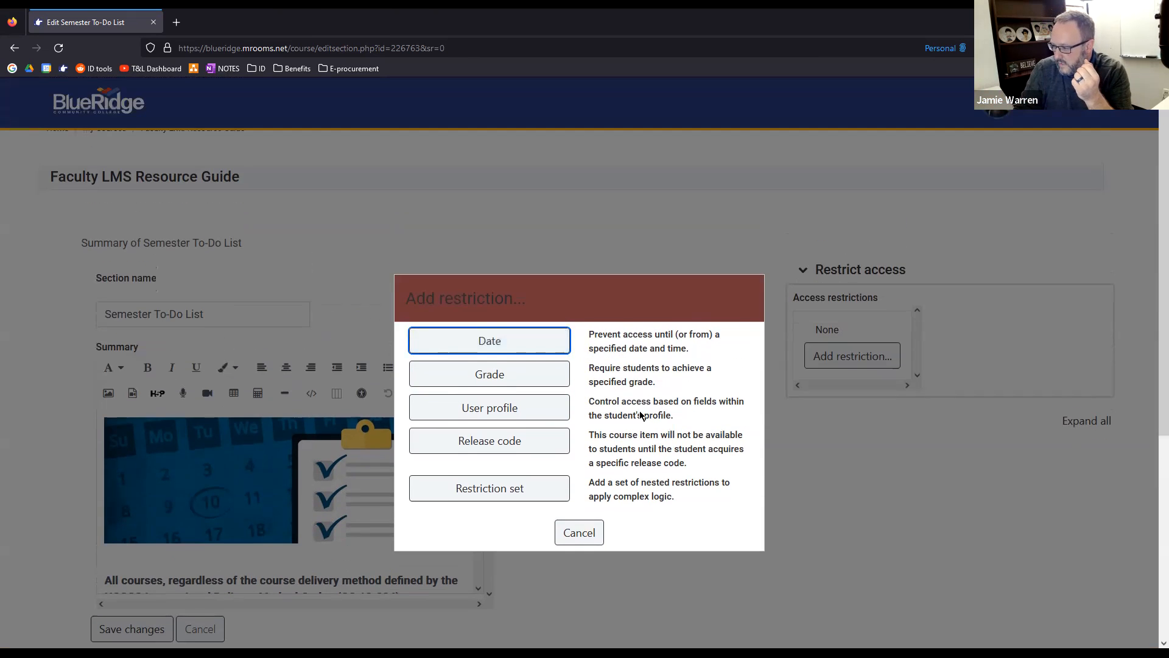
pyautogui.scroll(-1, 641, 411)
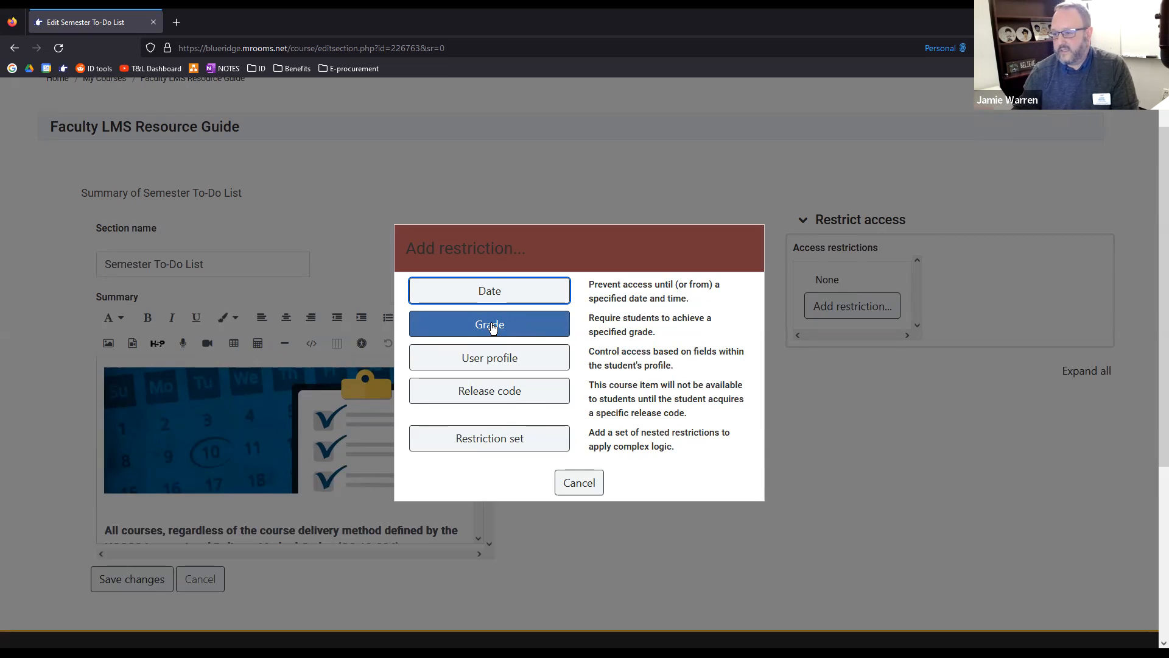
pyautogui.click(579, 483)
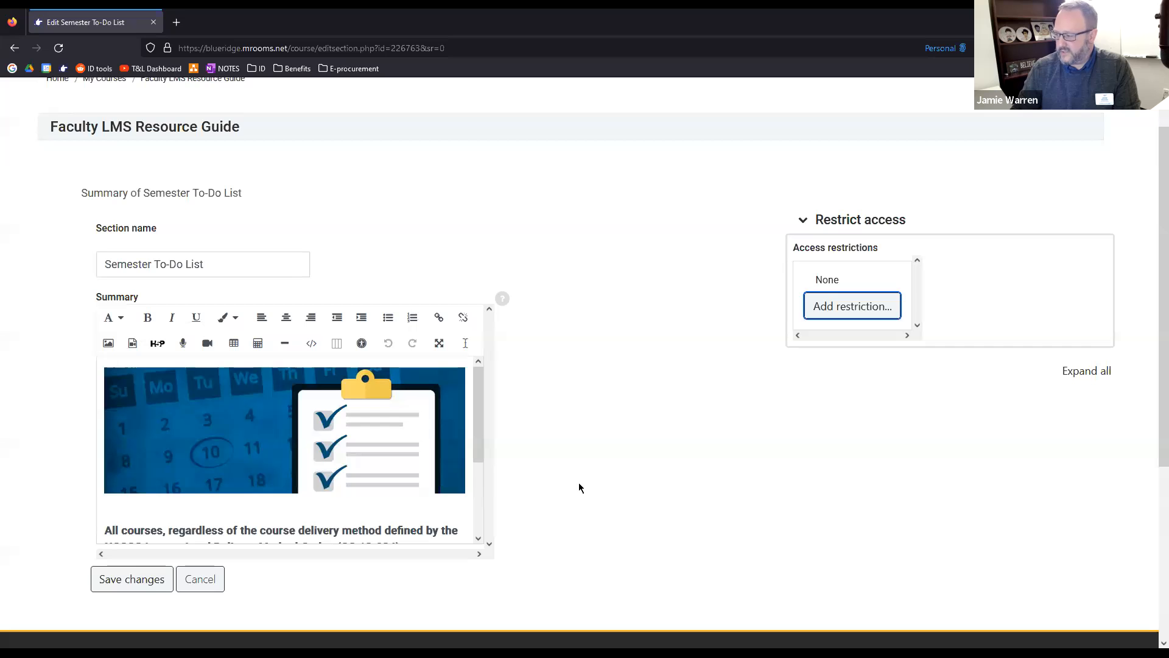
pyautogui.scroll(-2, 235, 514)
pyautogui.click(200, 466)
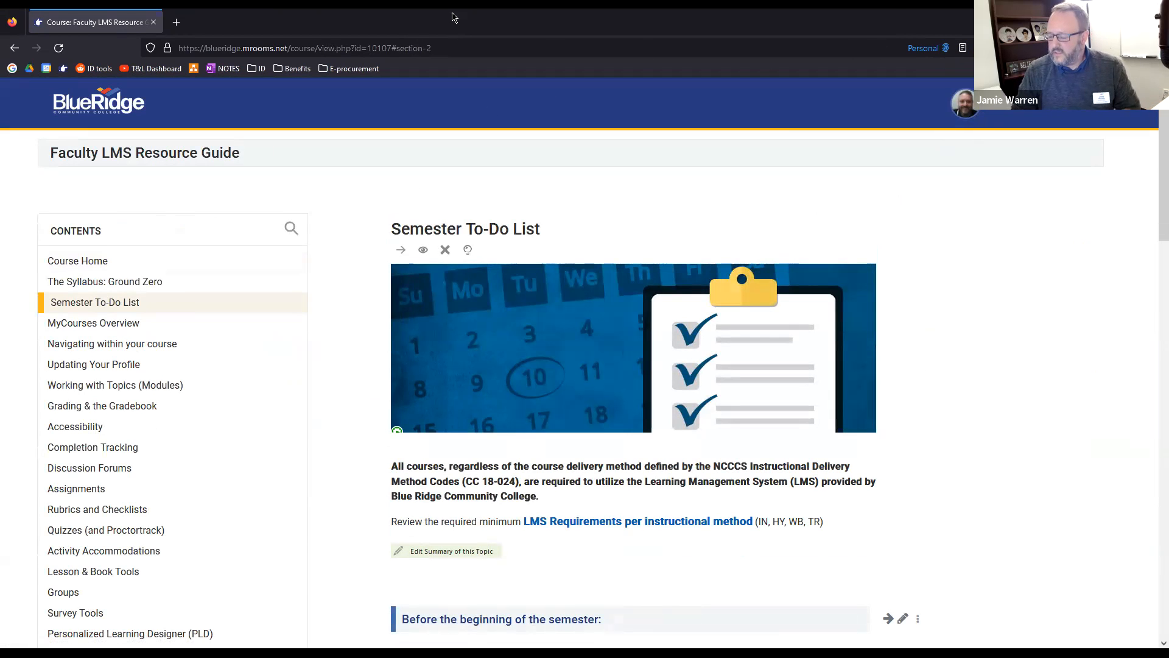
# List all activities and resources that can be added to the Semester To-Do List topic, and star Forum
pyautogui.scroll(-15, 378, 298)
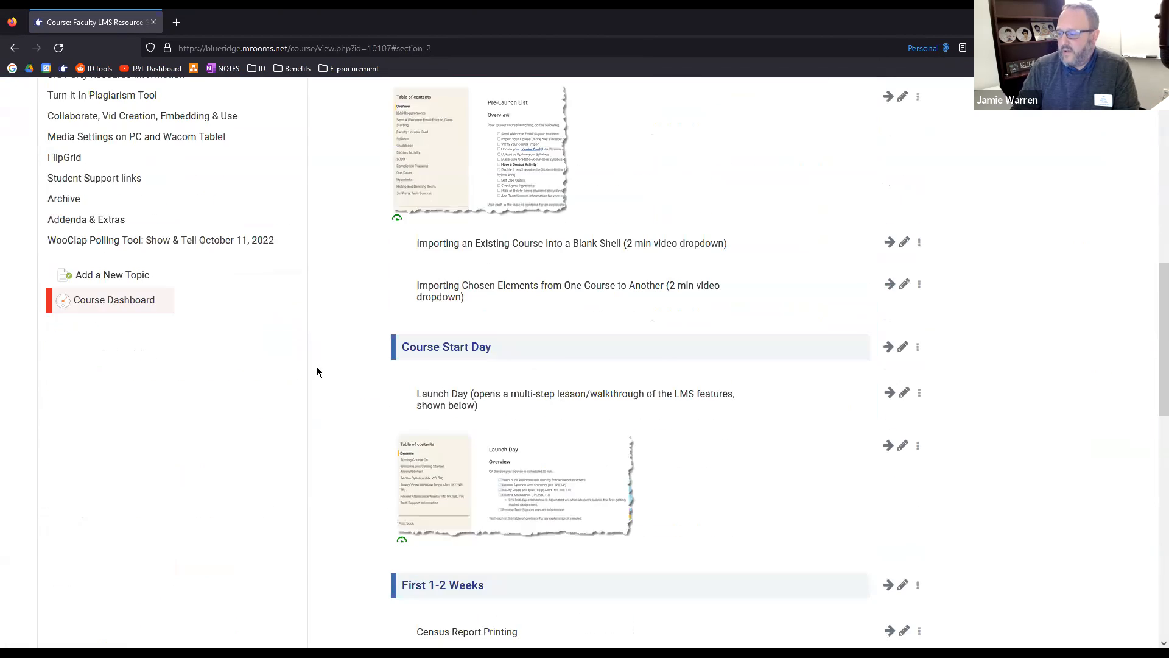
pyautogui.scroll(-4, 328, 363)
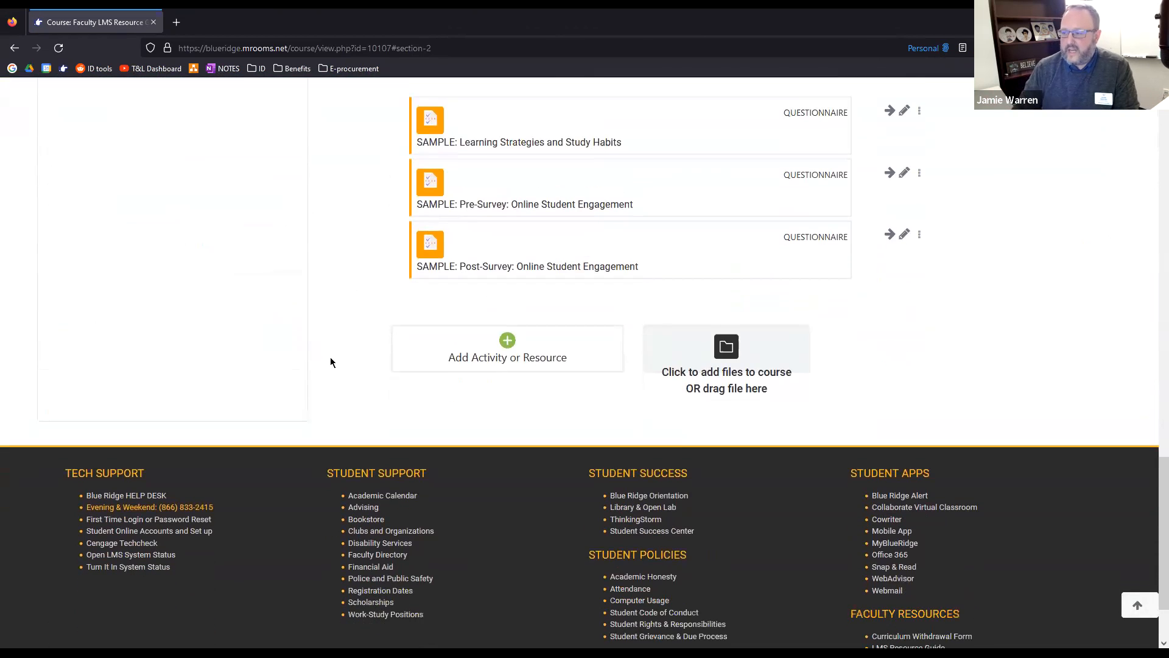
pyautogui.click(510, 348)
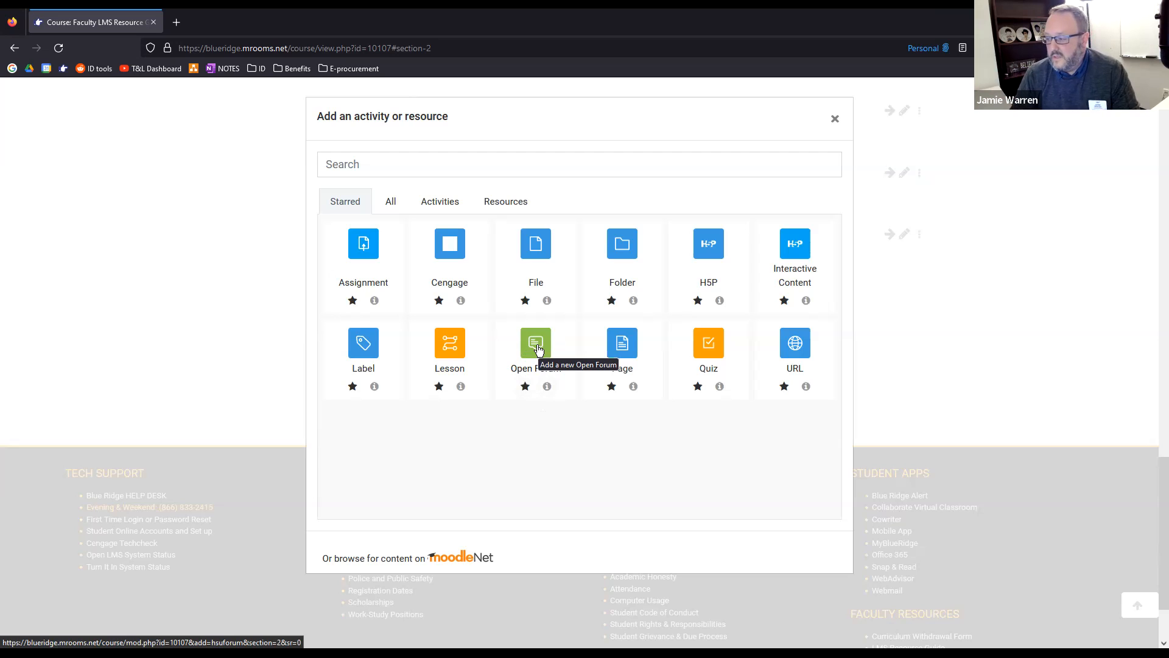
pyautogui.click(390, 201)
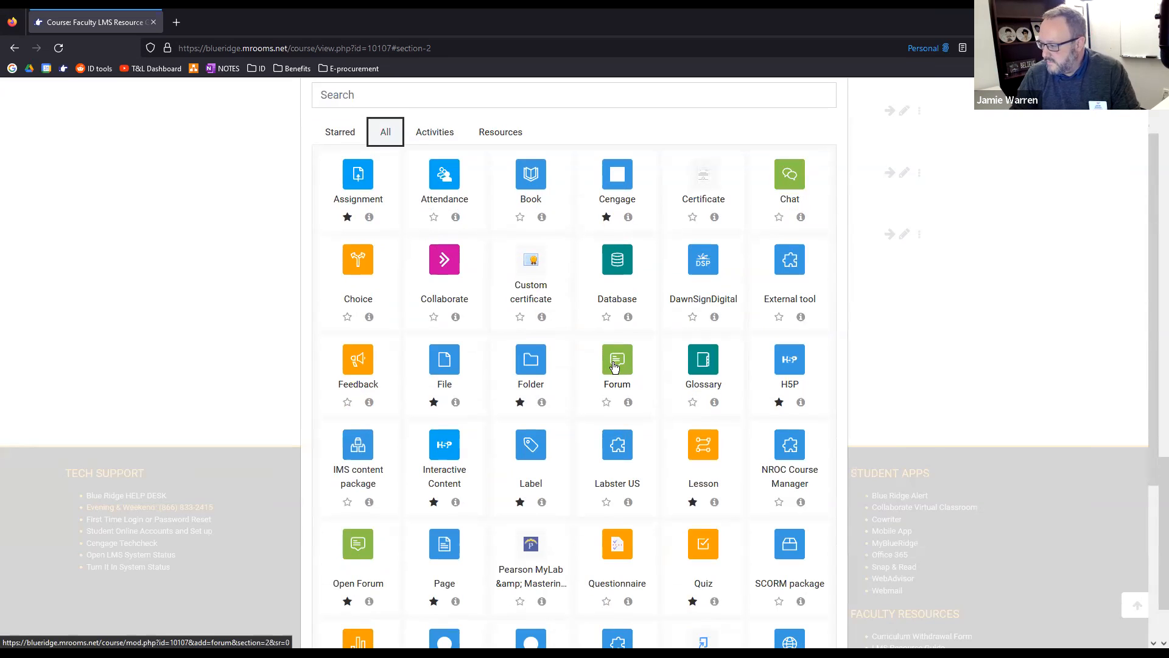
pyautogui.click(606, 403)
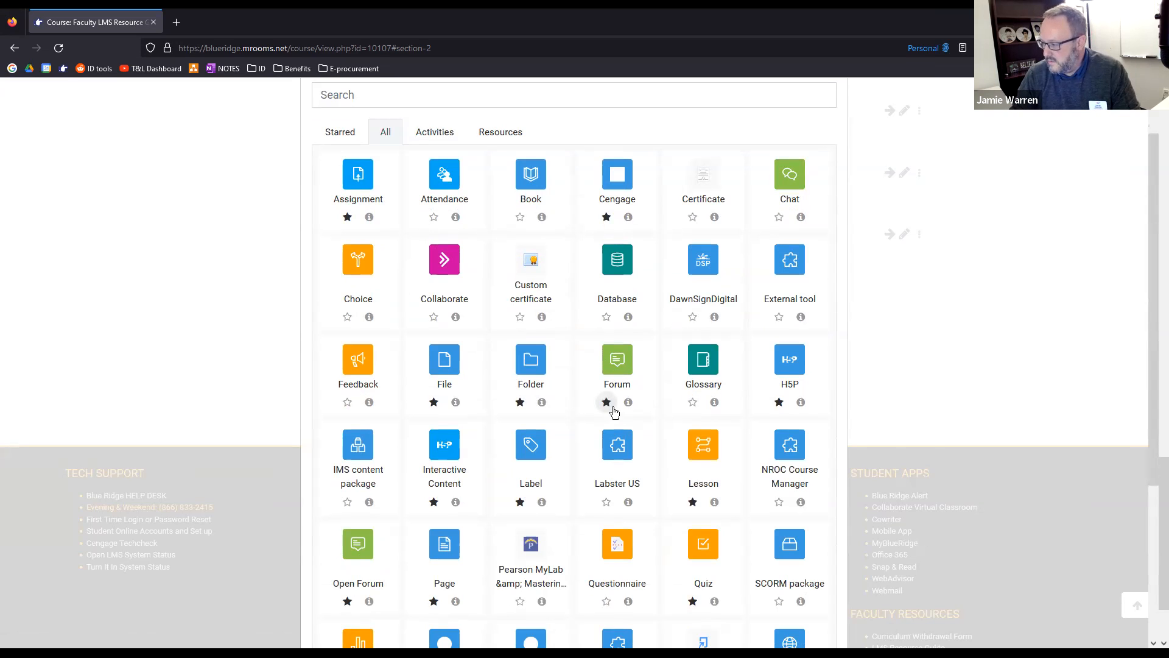
# Start adding a new Forum to the Semester To-Do List topic and look through its settings form
pyautogui.click(614, 366)
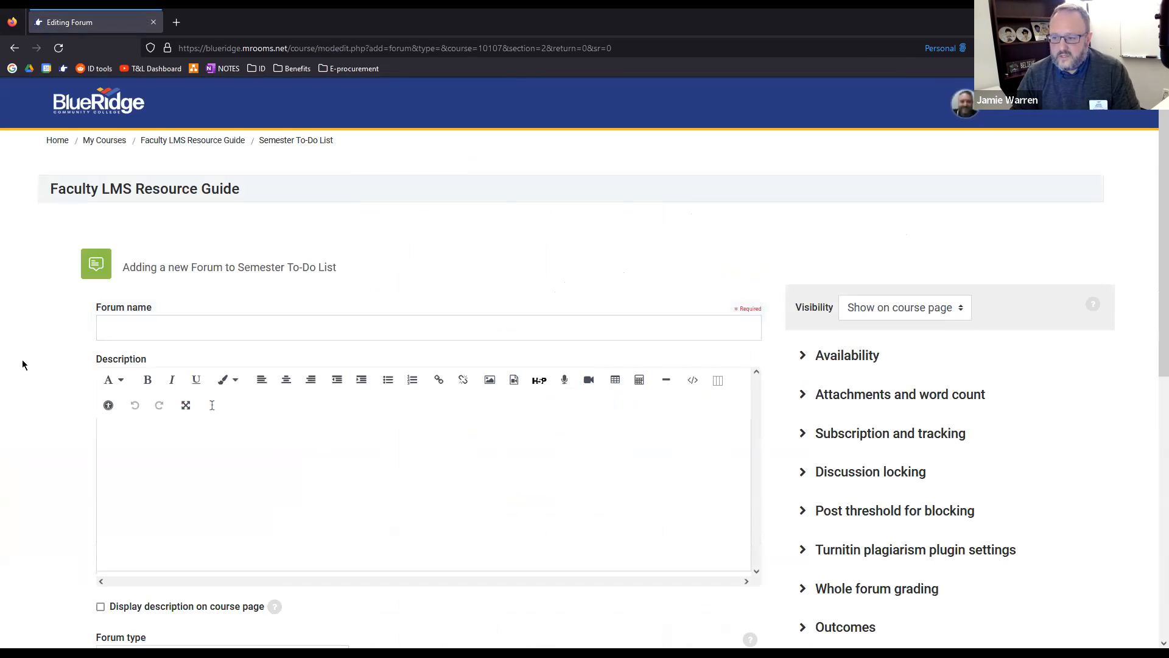
pyautogui.scroll(-1, 25, 362)
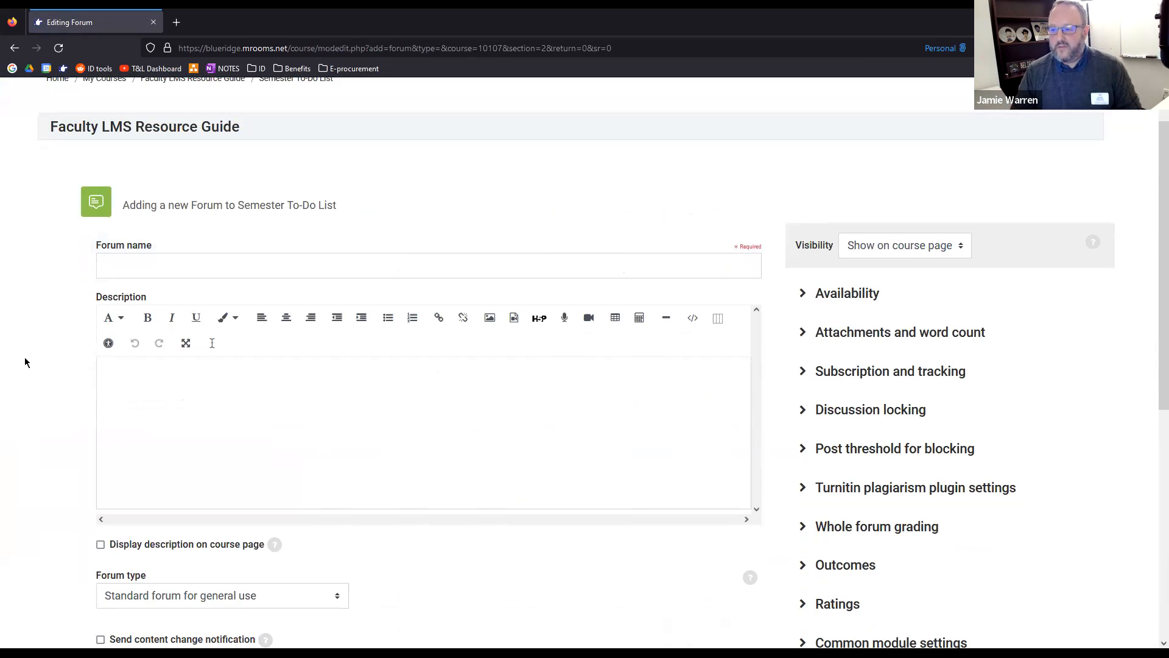
pyautogui.scroll(-2, 24, 362)
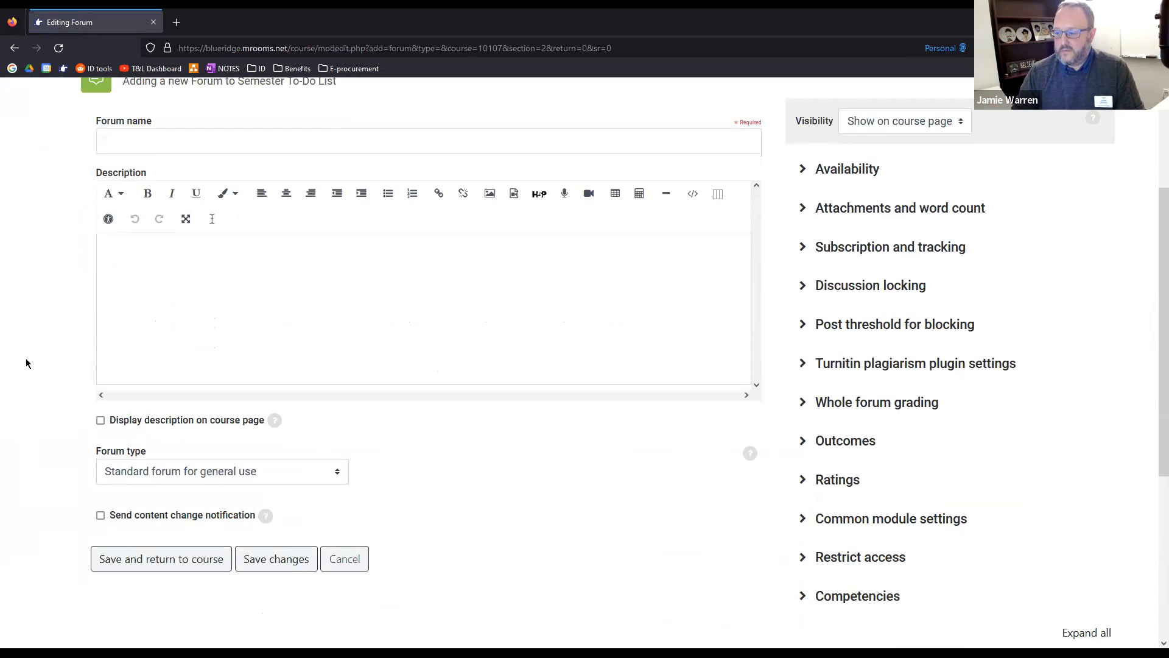
pyautogui.scroll(-1, 25, 362)
pyautogui.scroll(2, 99, 341)
pyautogui.scroll(-2, 64, 293)
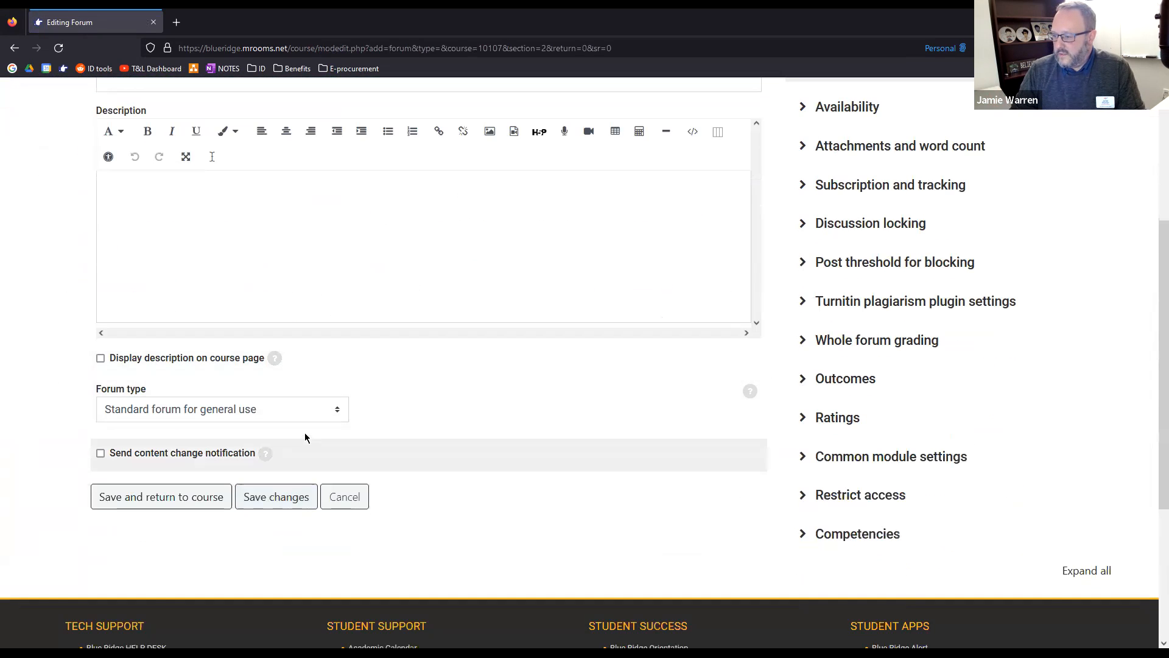
# Review the available forum types and the help text explaining them
pyautogui.click(308, 418)
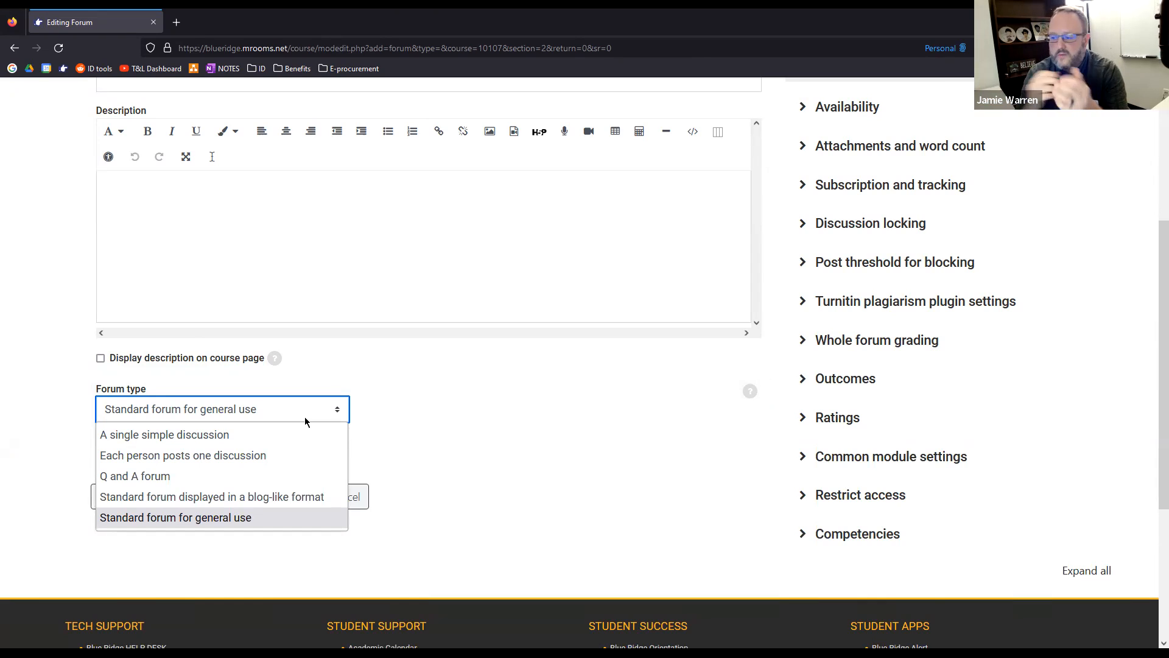
pyautogui.click(751, 392)
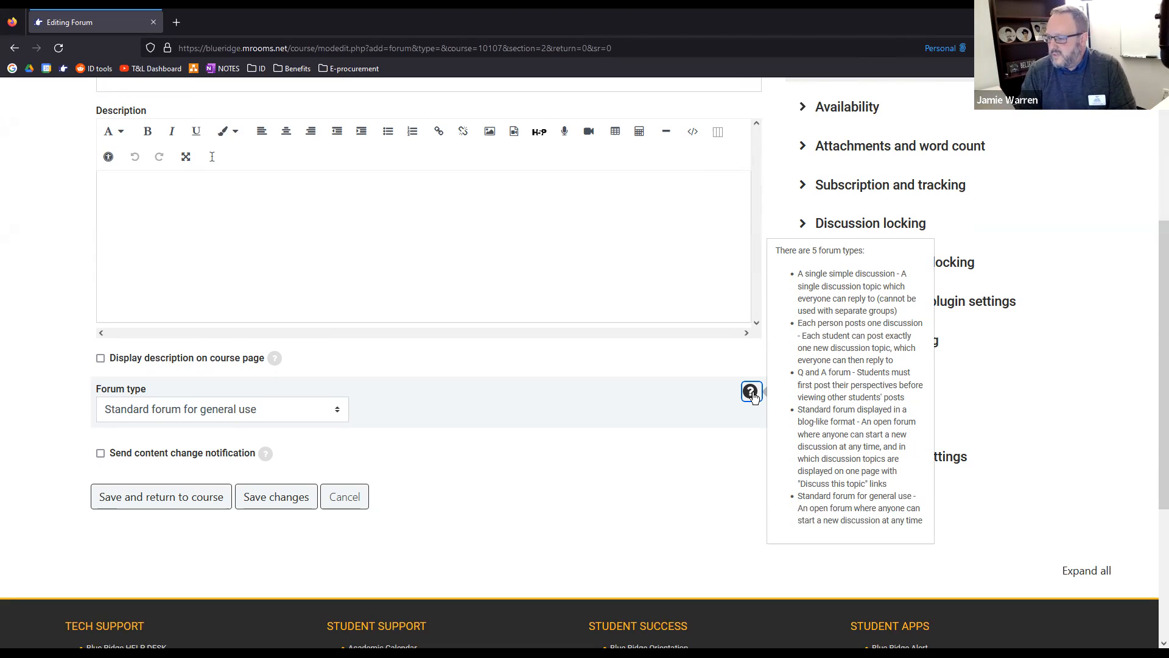
pyautogui.click(667, 461)
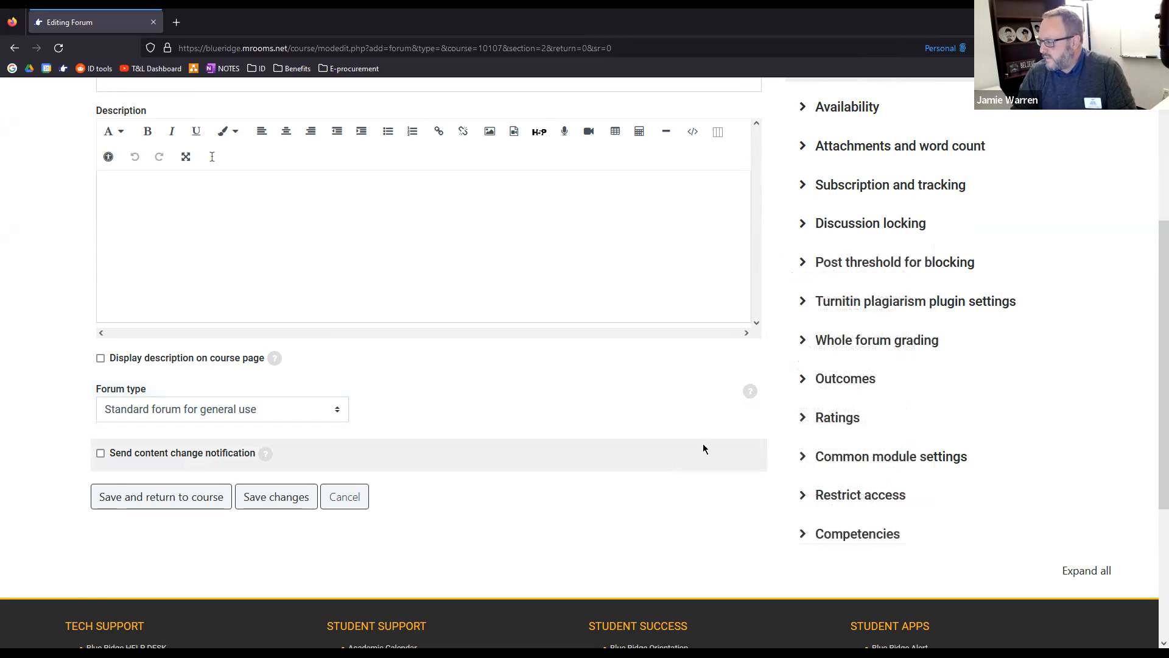
# Review the new forum's availability dates and its course page visibility choices, leaving them unchanged
pyautogui.scroll(2, 703, 445)
pyautogui.scroll(-1, 70, 439)
pyautogui.scroll(1, 52, 405)
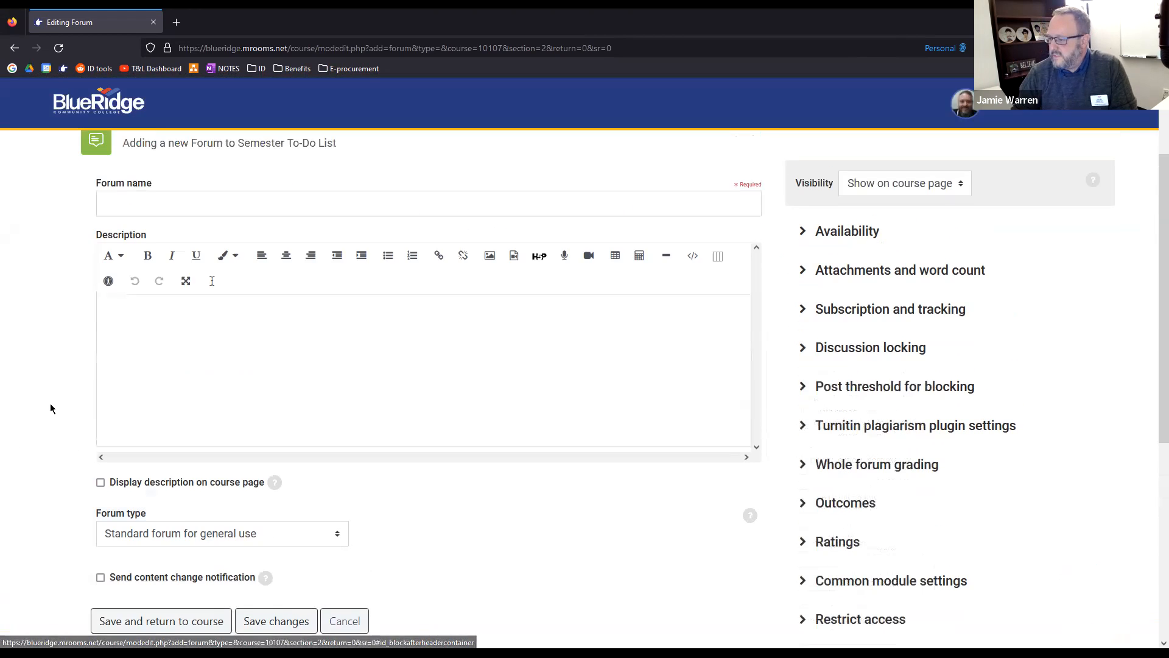
pyautogui.scroll(-3, 52, 401)
pyautogui.scroll(4, 30, 383)
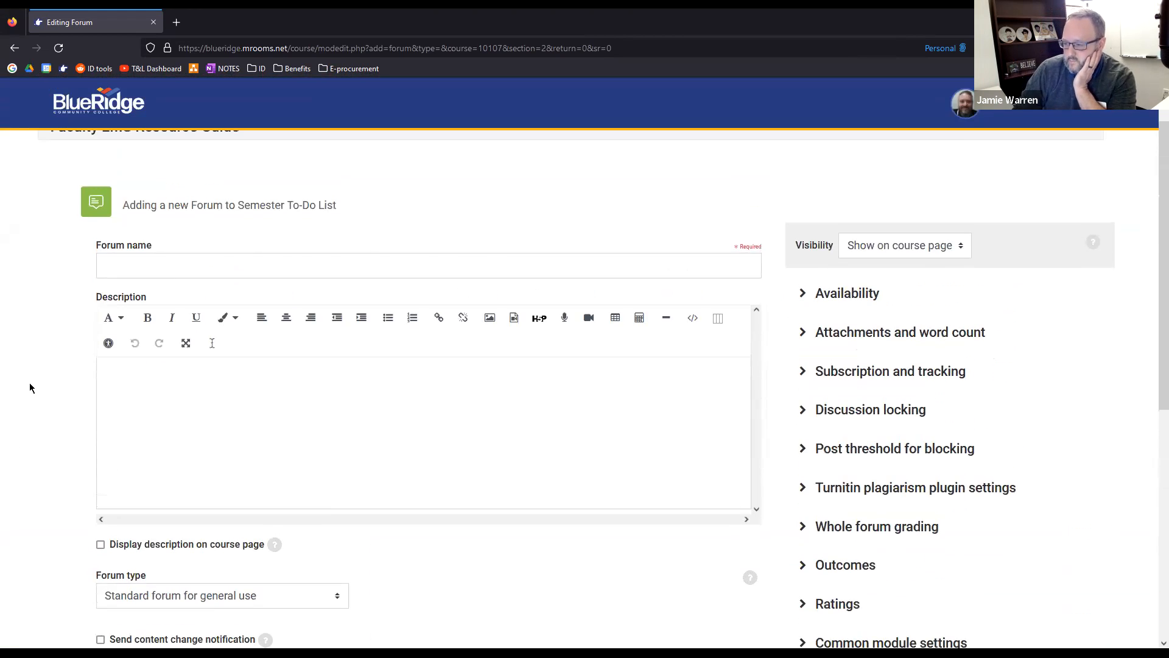
pyautogui.scroll(-3, 35, 379)
pyautogui.scroll(-1, 133, 331)
pyautogui.scroll(3, 810, 282)
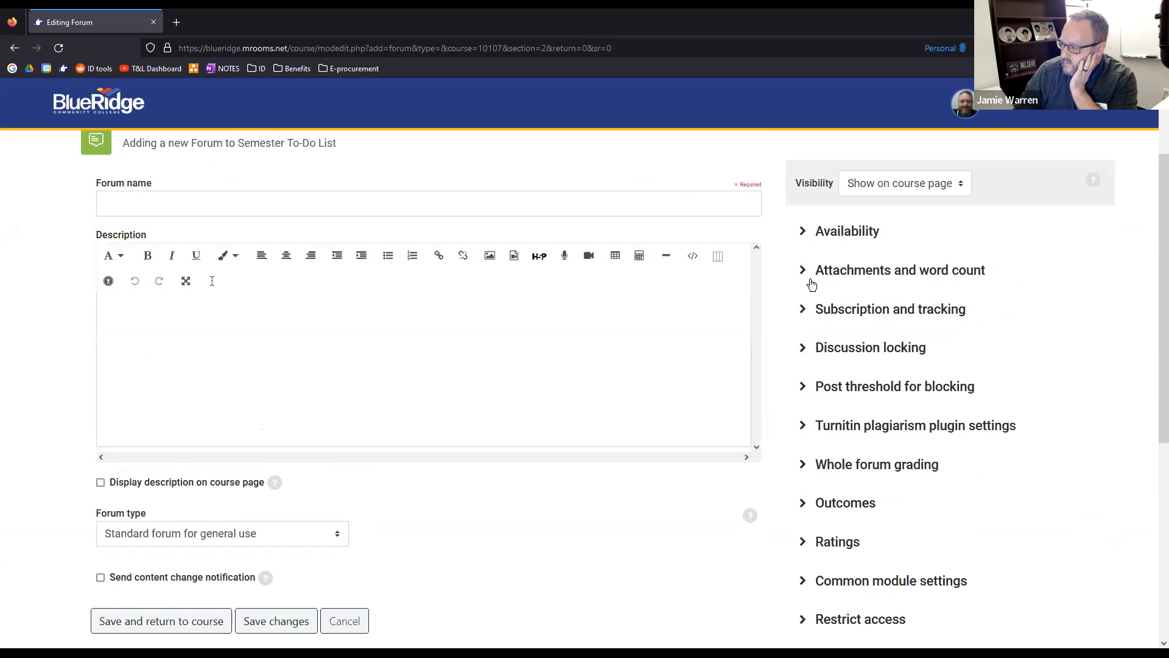
pyautogui.click(802, 233)
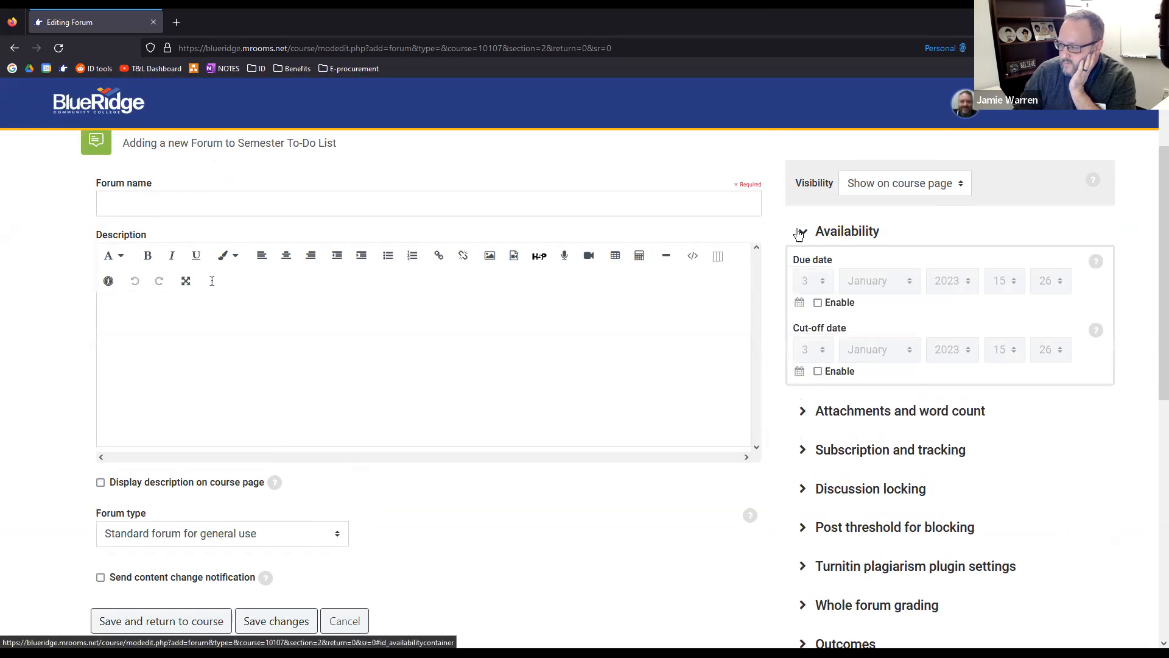
pyautogui.click(799, 235)
pyautogui.click(893, 185)
pyautogui.click(1014, 172)
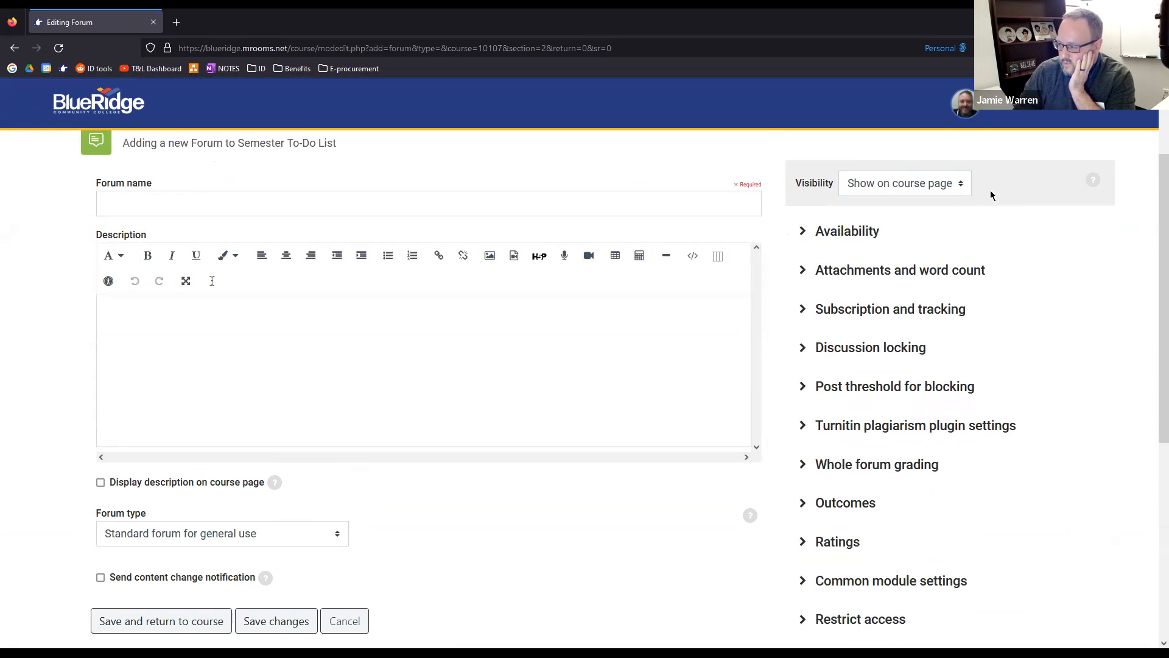
# Review the forum's attachment and word count settings and its subscription modes, keeping Optional subscription
pyautogui.click(805, 273)
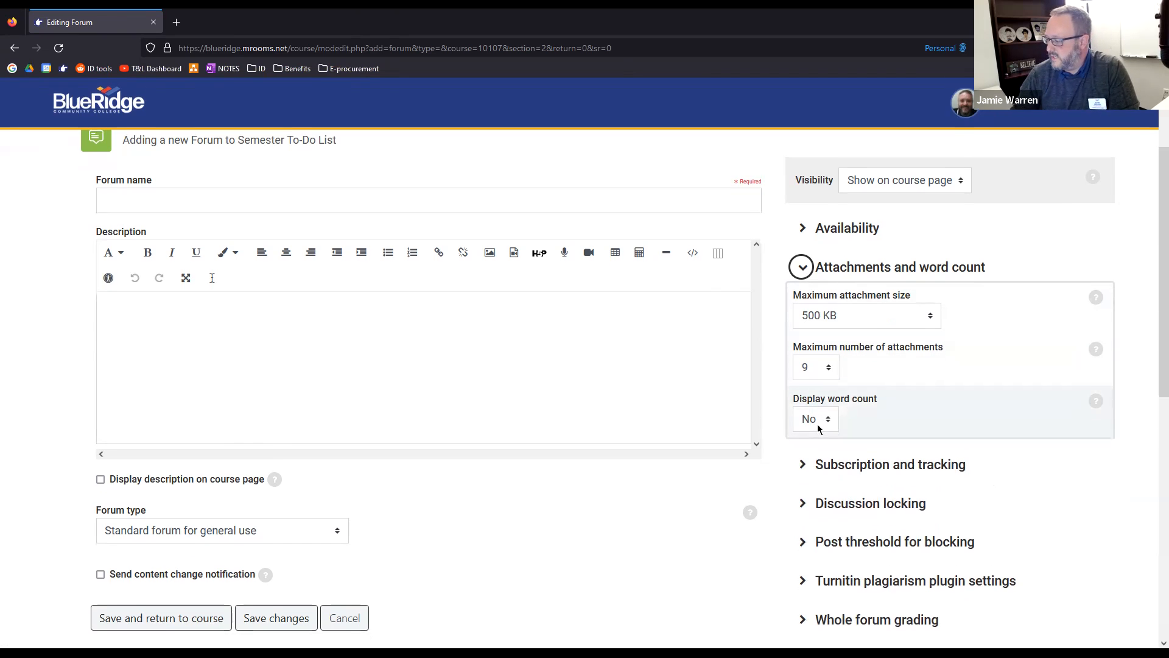
pyautogui.scroll(-2, 818, 424)
pyautogui.click(802, 405)
pyautogui.scroll(-1, 765, 418)
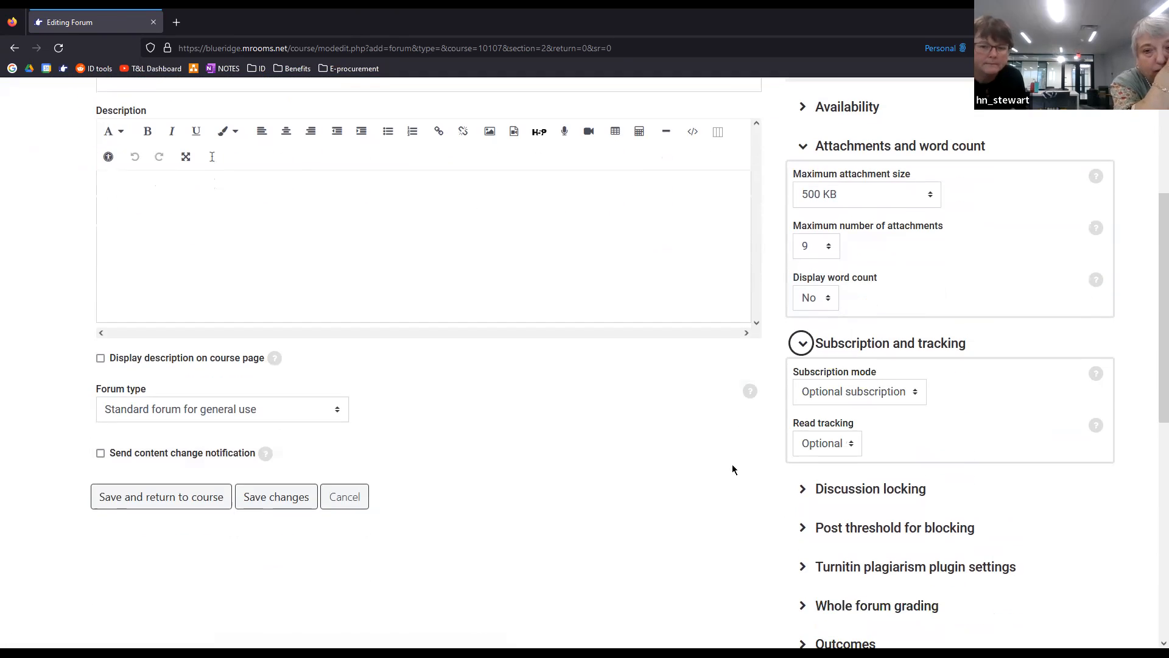
pyautogui.click(877, 404)
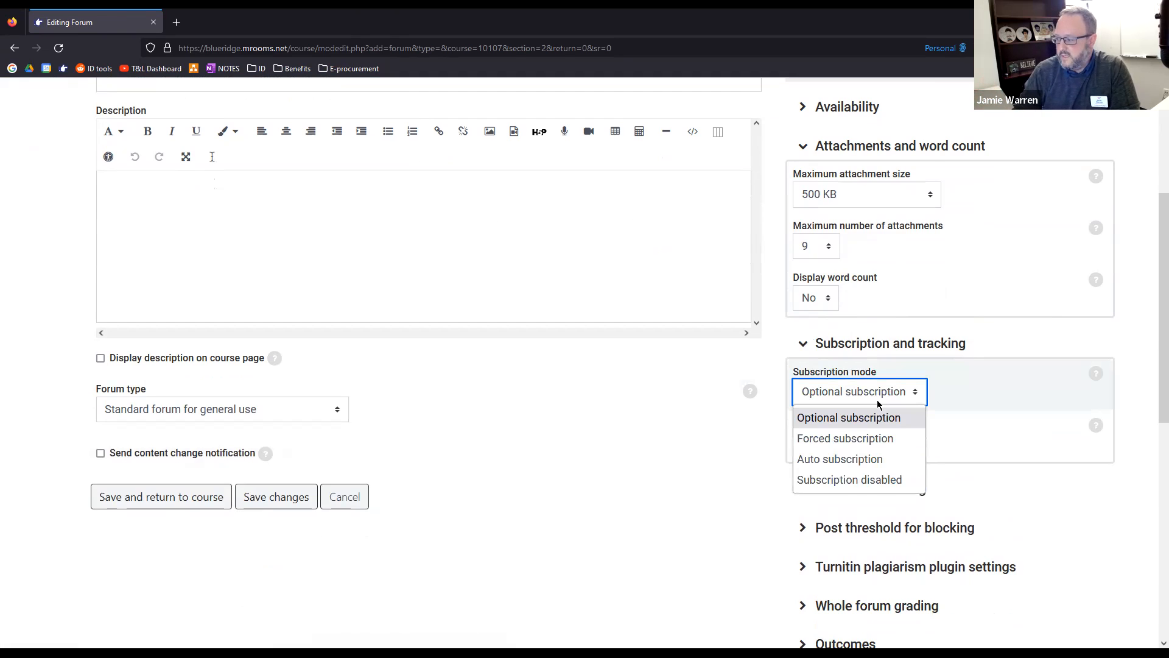
pyautogui.click(864, 417)
pyautogui.scroll(-1, 738, 455)
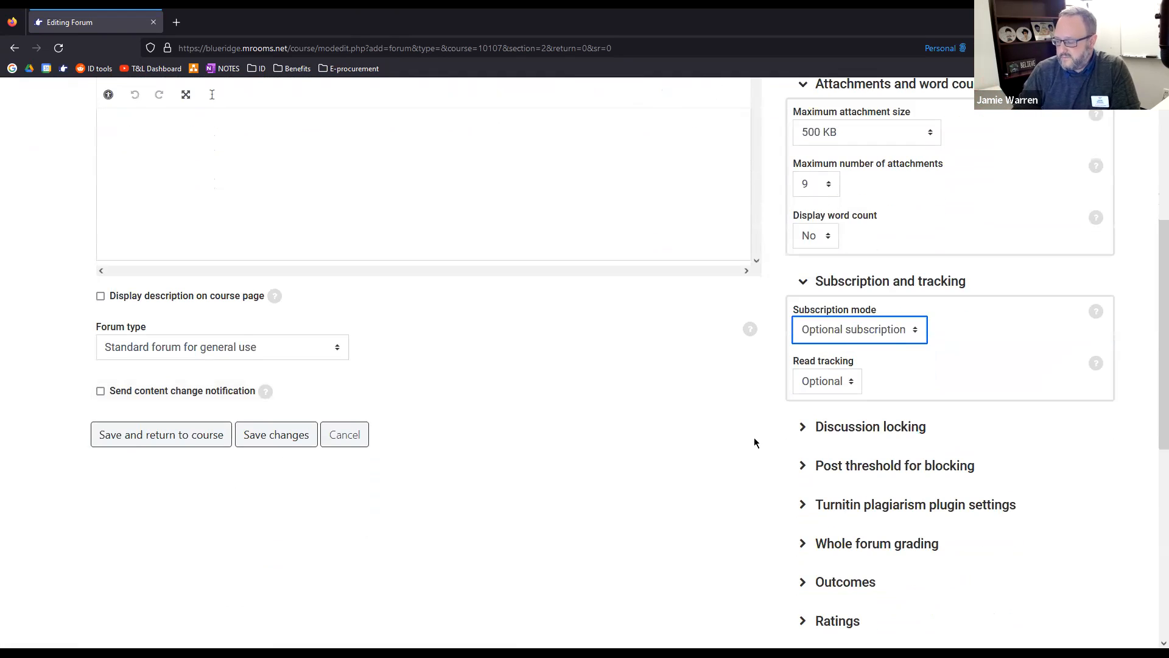
# Expand the forum's discussion locking and post threshold for blocking settings to examine them
pyautogui.scroll(1, 754, 442)
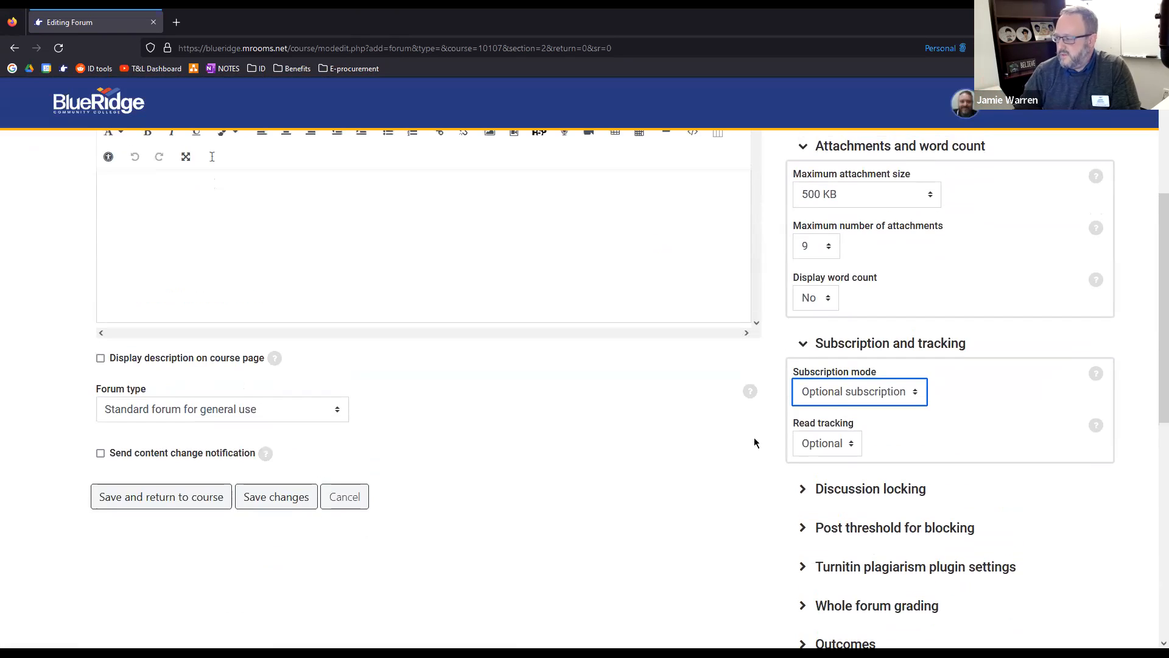
pyautogui.click(799, 491)
pyautogui.scroll(-2, 768, 485)
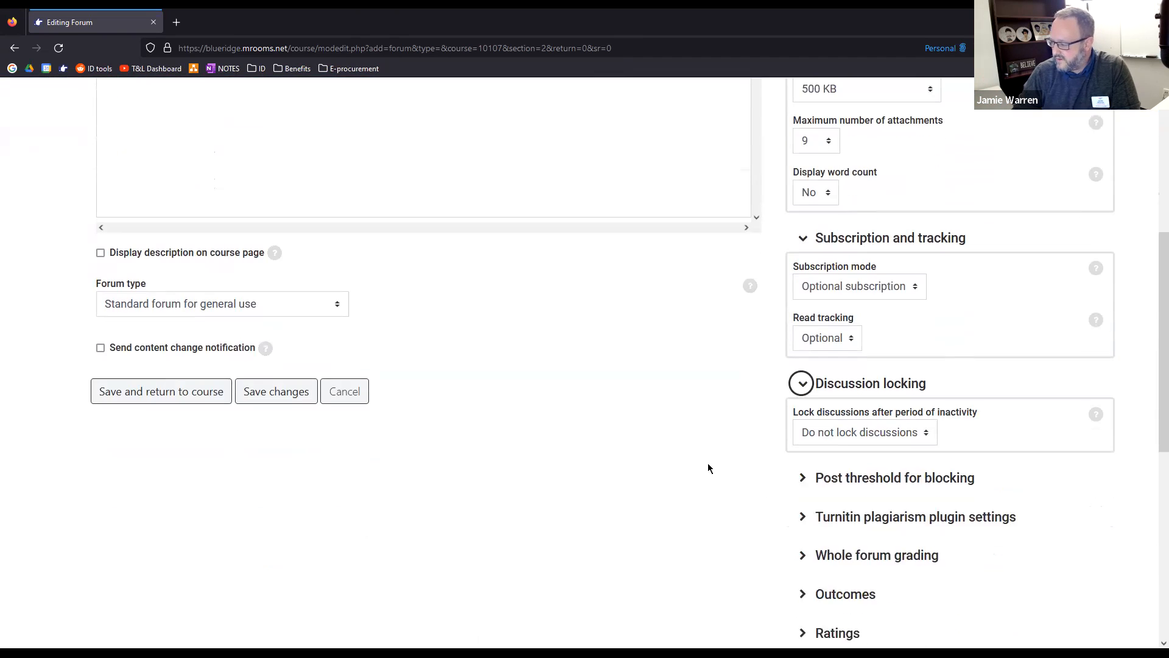
pyautogui.scroll(-1, 781, 461)
pyautogui.click(801, 397)
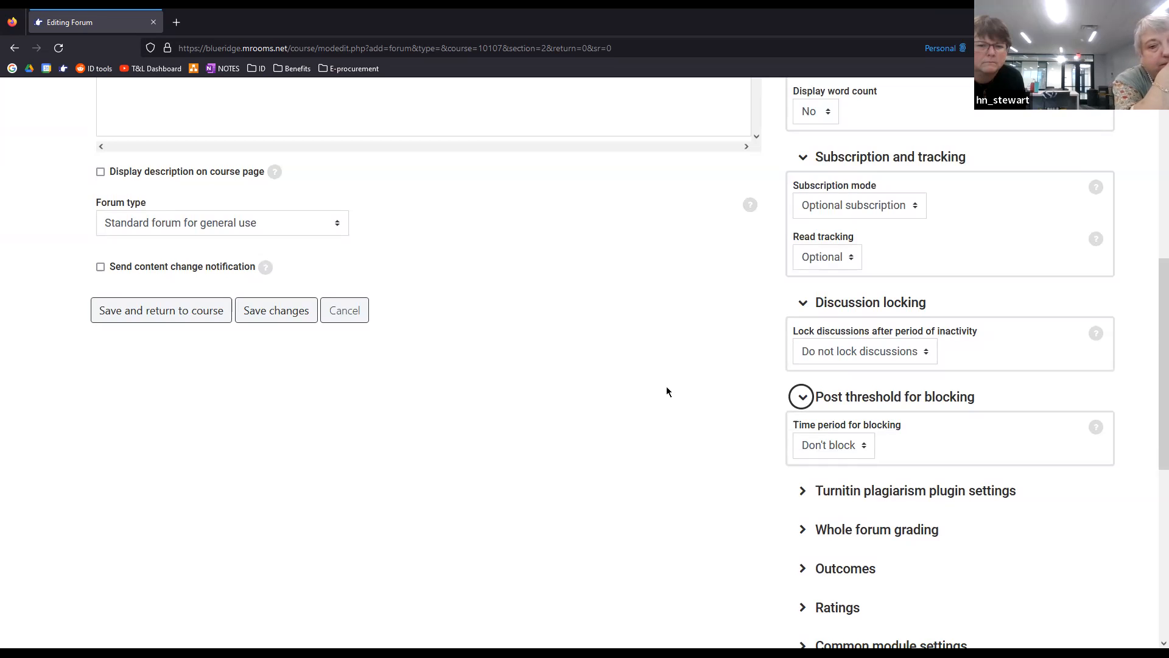
# Collapse the forum's subscription and tracking, discussion locking, and post threshold settings
pyautogui.scroll(3, 668, 390)
pyautogui.click(802, 343)
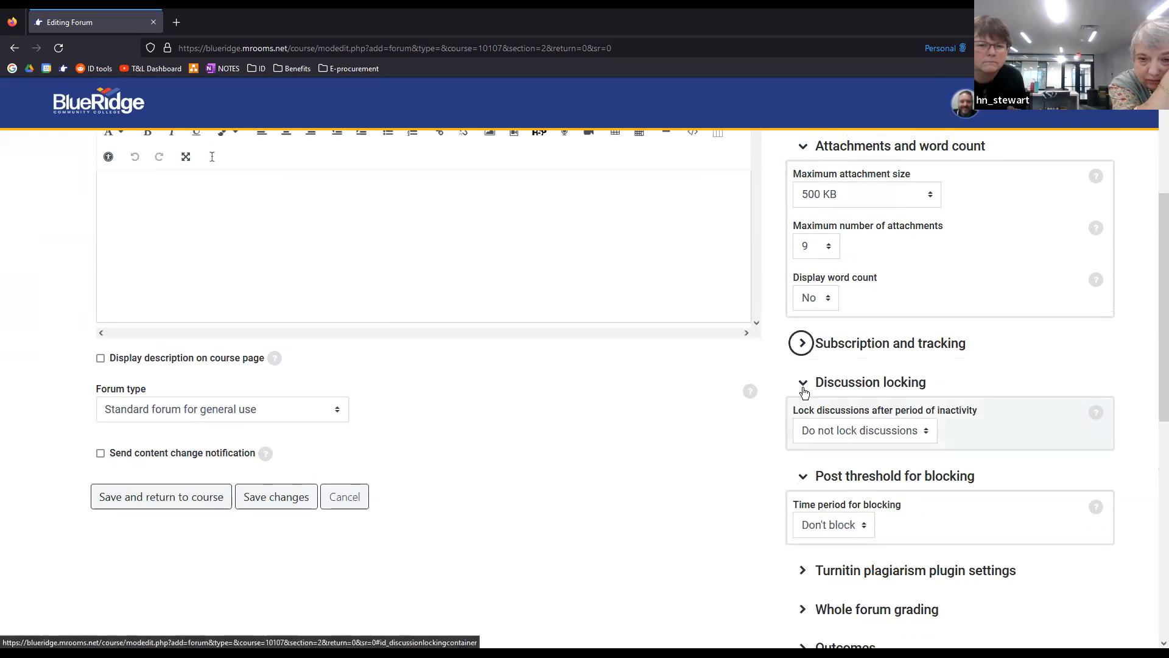
pyautogui.click(802, 381)
pyautogui.click(803, 420)
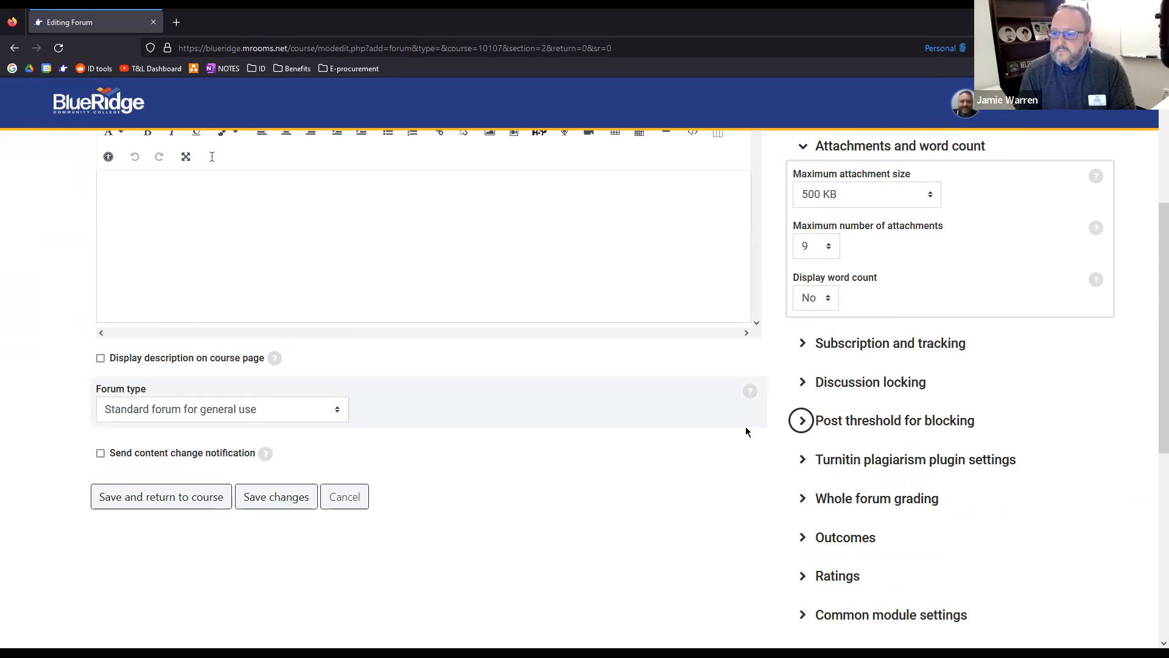
# Leave the forum form for the Faculty LMS Resource Guide course home, and start adding a new Assignment there
pyautogui.scroll(4, 543, 367)
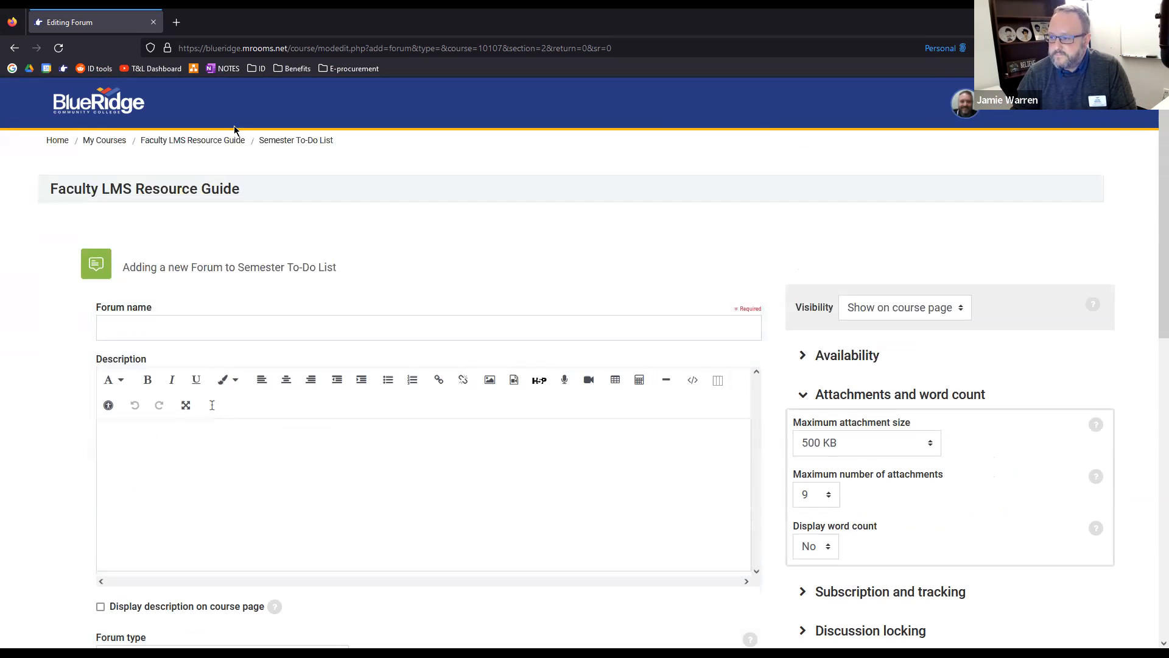
pyautogui.click(210, 140)
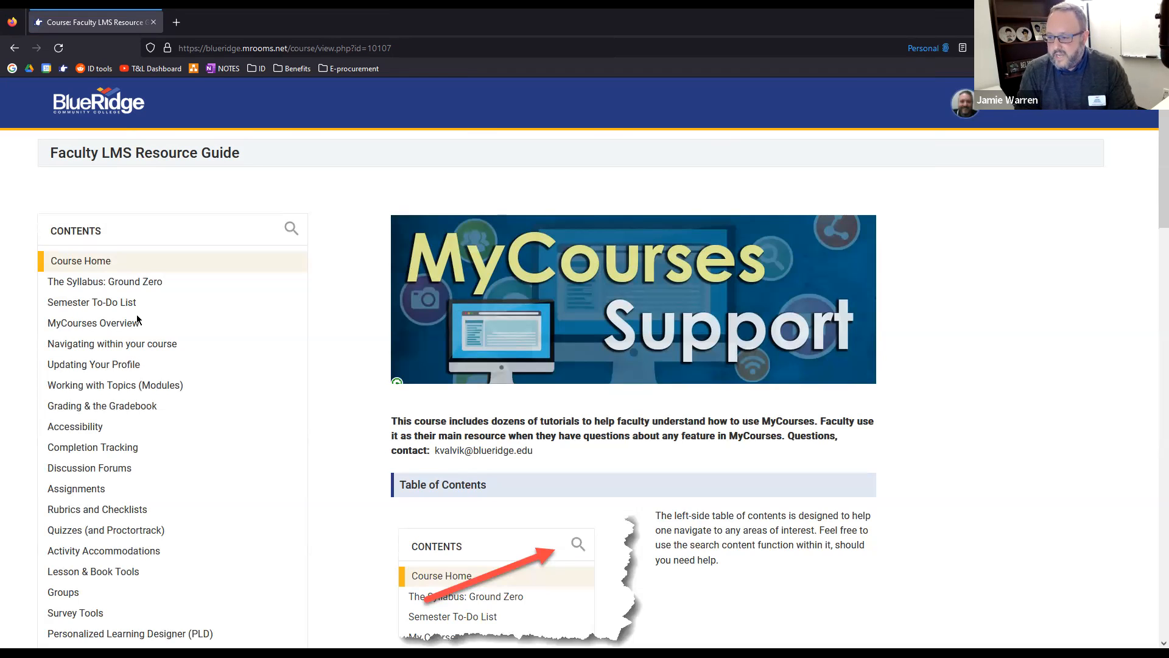
pyautogui.scroll(-8, 422, 459)
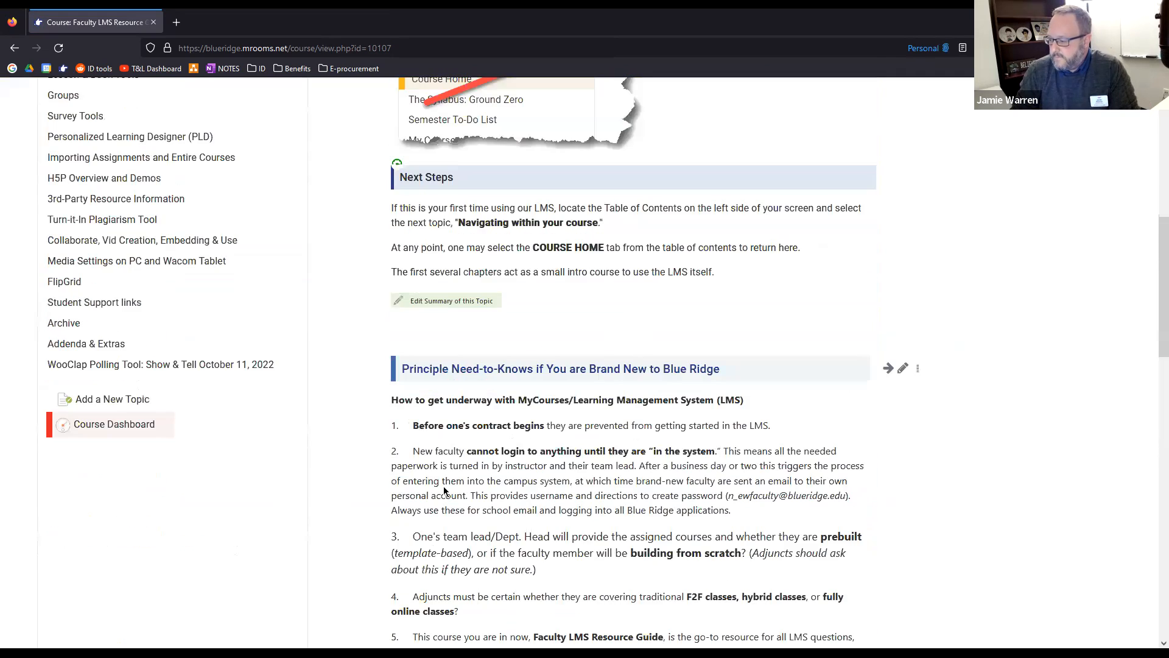
pyautogui.scroll(-14, 445, 491)
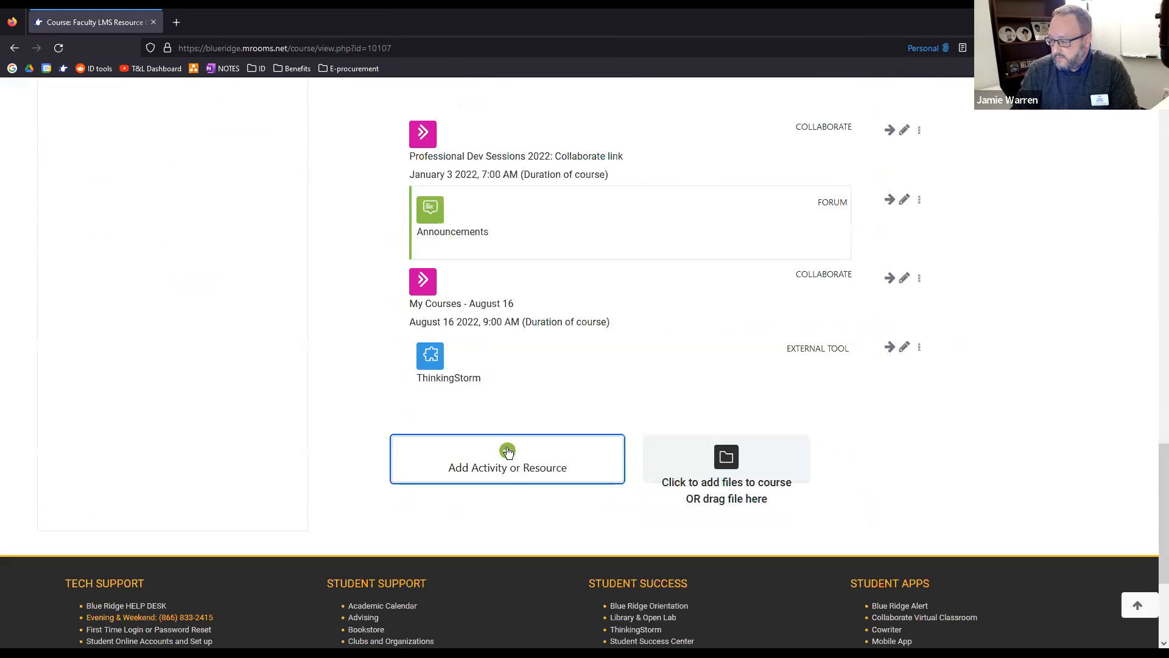
pyautogui.click(508, 451)
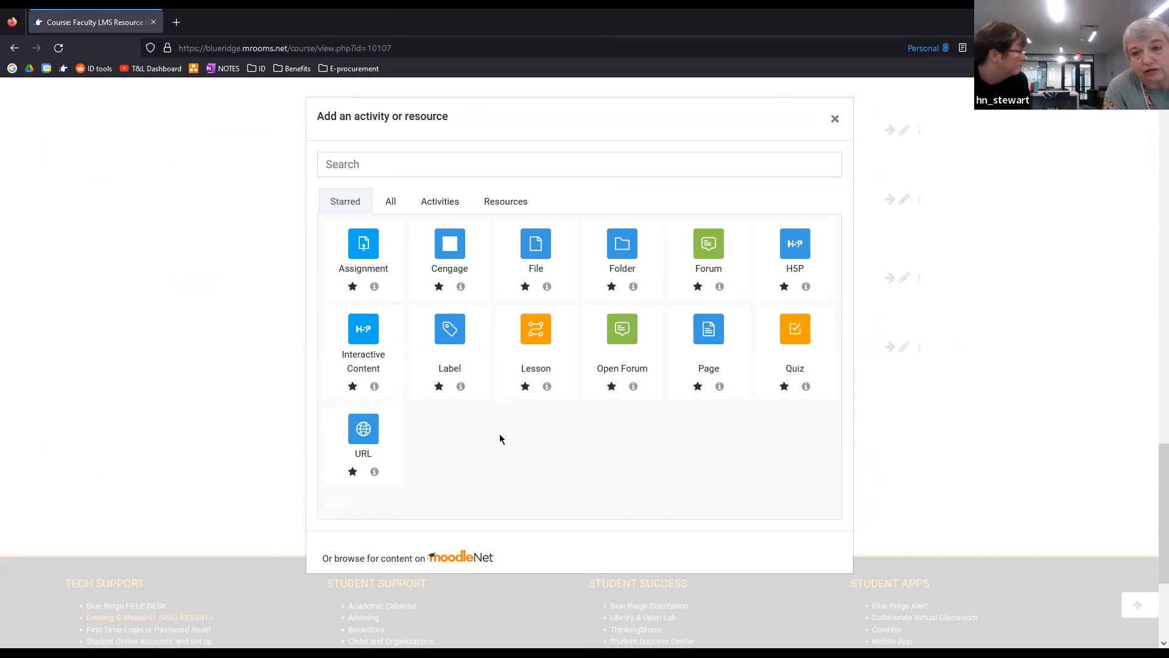
pyautogui.click(358, 257)
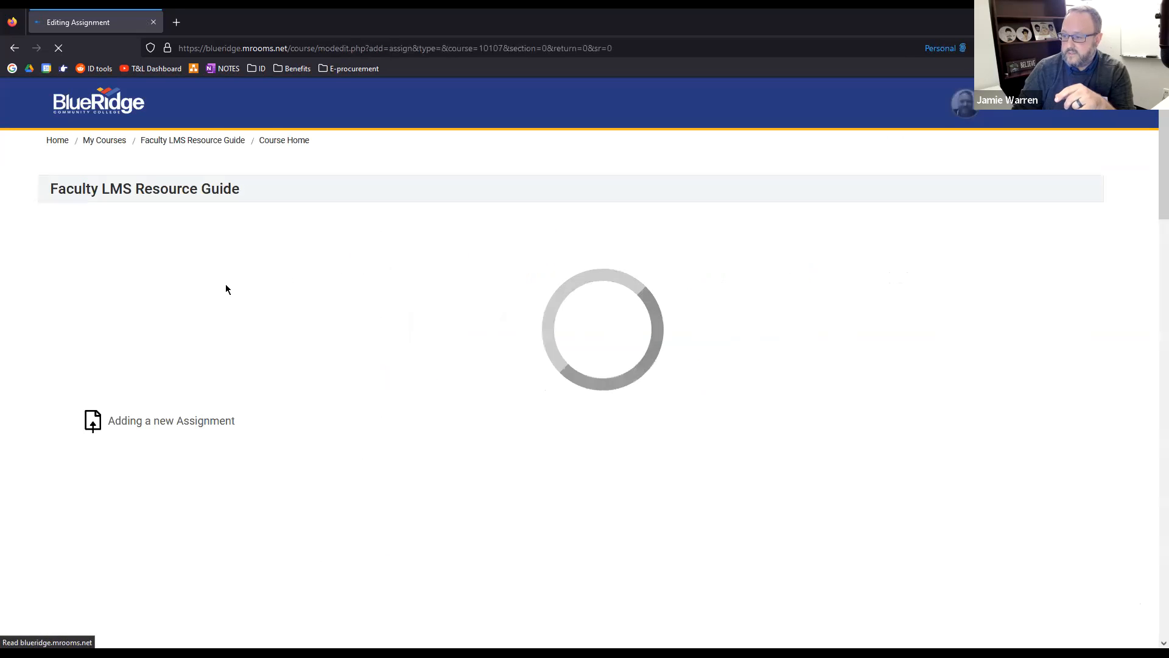
# Examine the new assignment's form, including its description, activity instructions, availability dates, submission types and due date
pyautogui.scroll(-1, 887, 339)
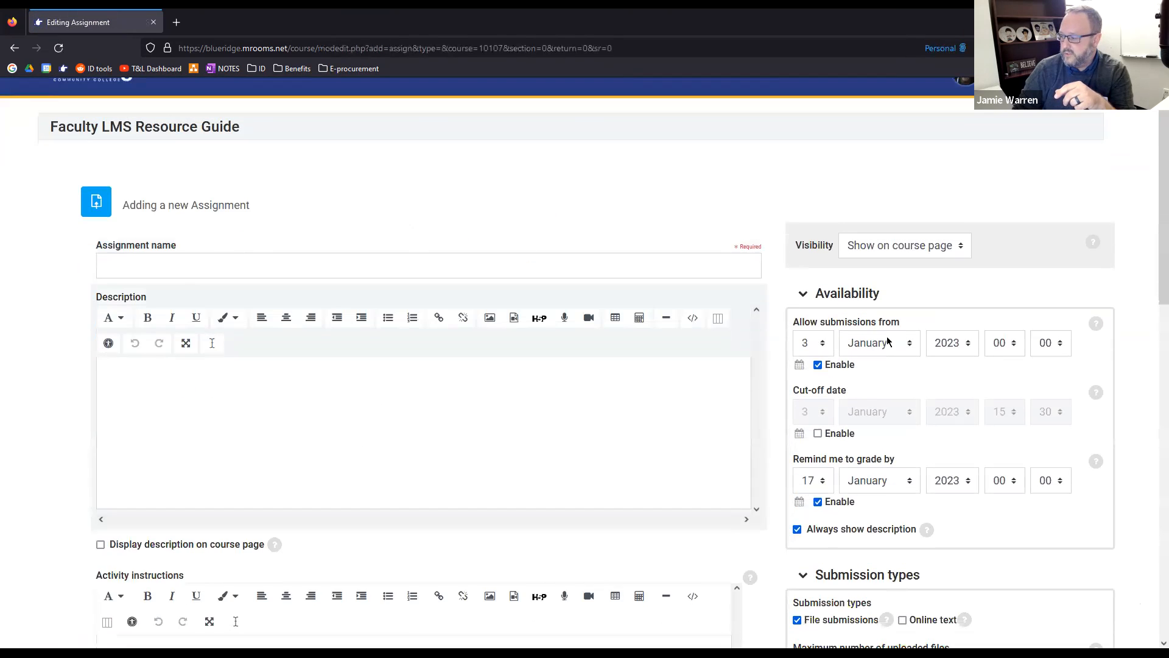
pyautogui.scroll(-1, 850, 345)
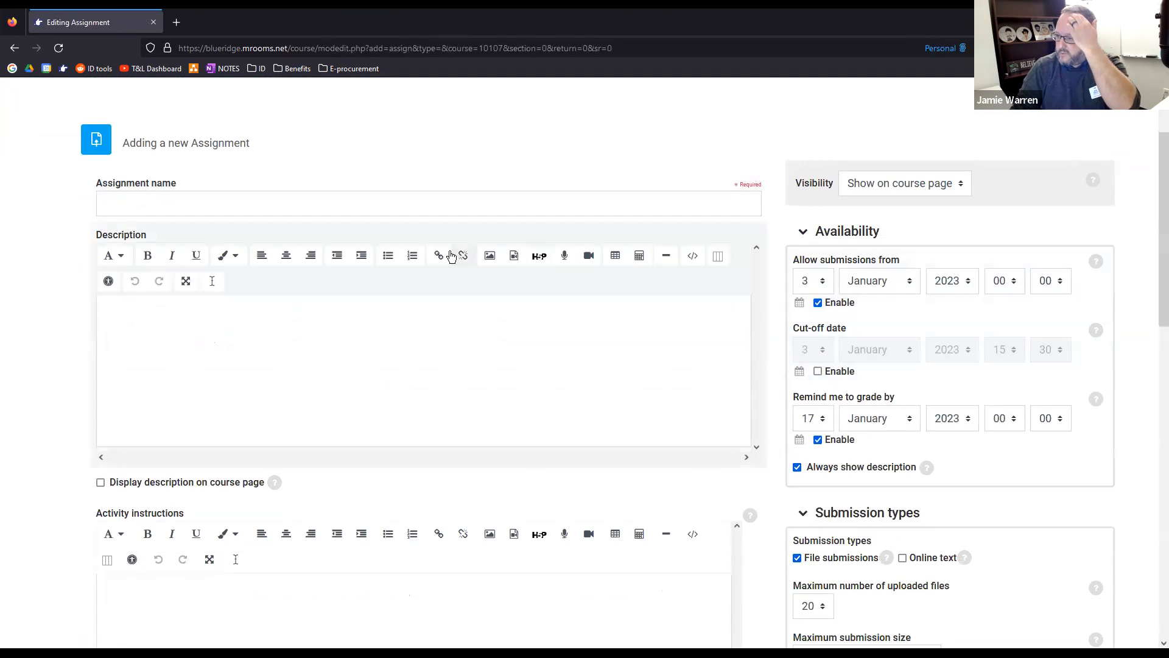
pyautogui.scroll(1, 251, 273)
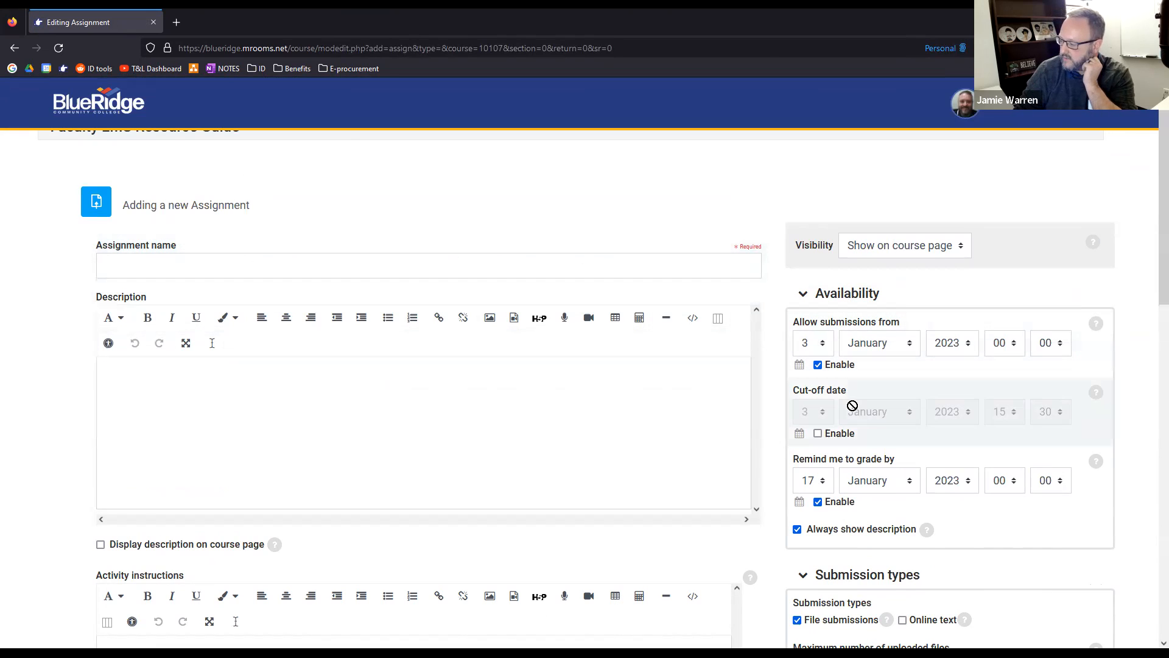
pyautogui.scroll(-1, 860, 341)
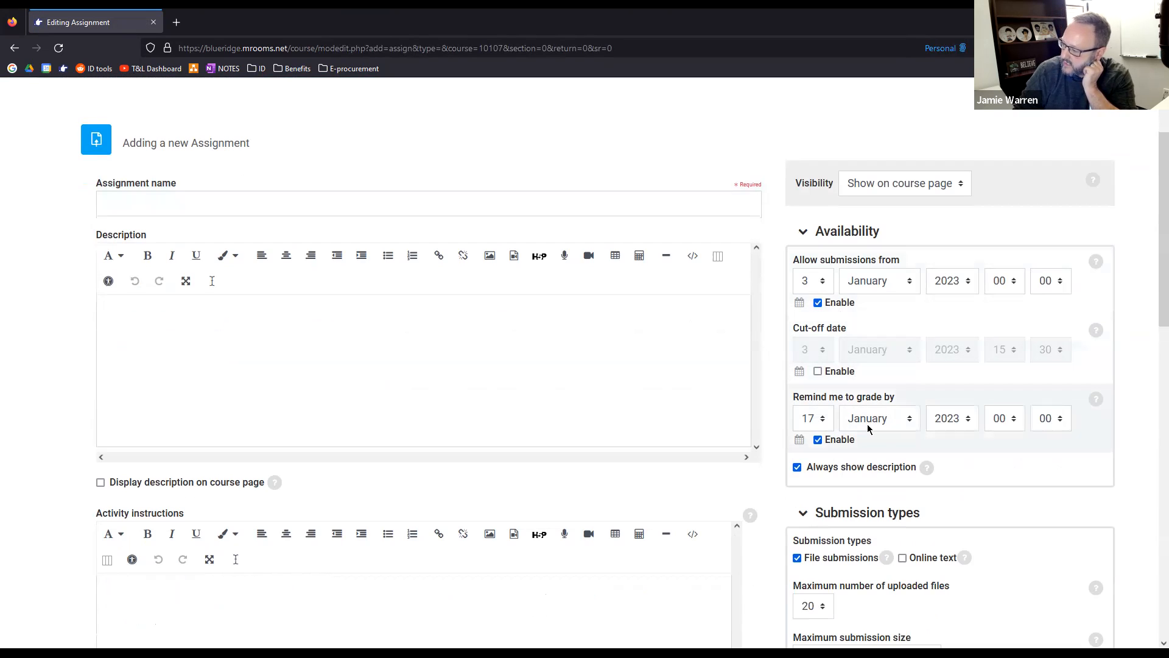
pyautogui.scroll(-1, 1128, 445)
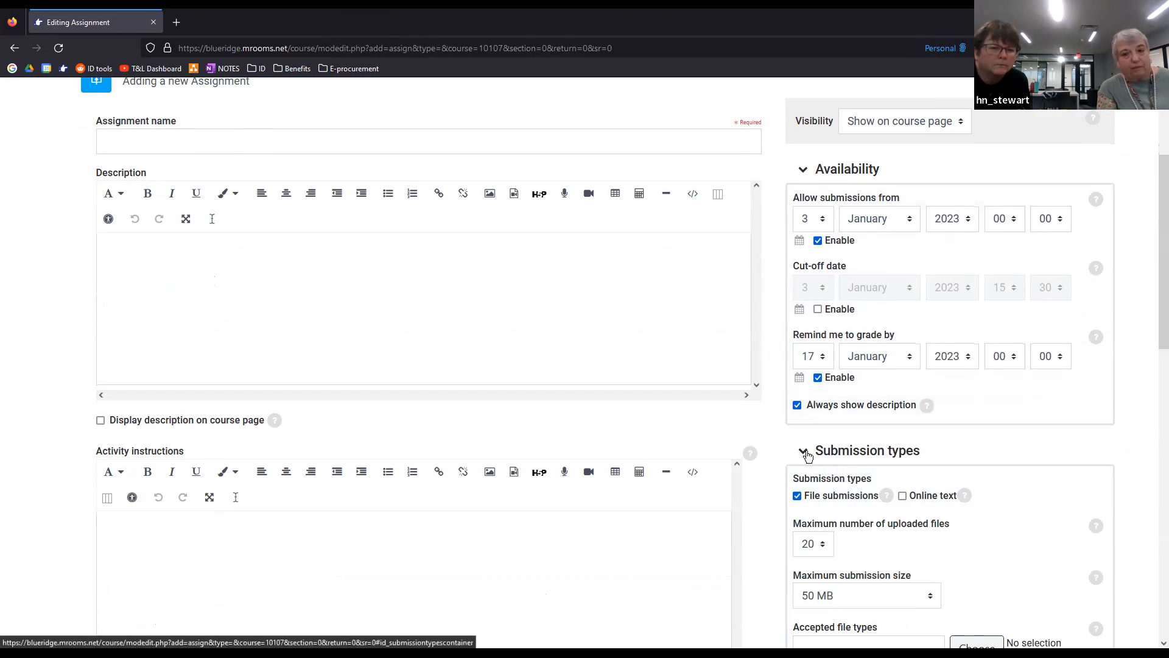
pyautogui.scroll(-1, 782, 422)
pyautogui.scroll(-2, 780, 414)
pyautogui.scroll(2, 777, 411)
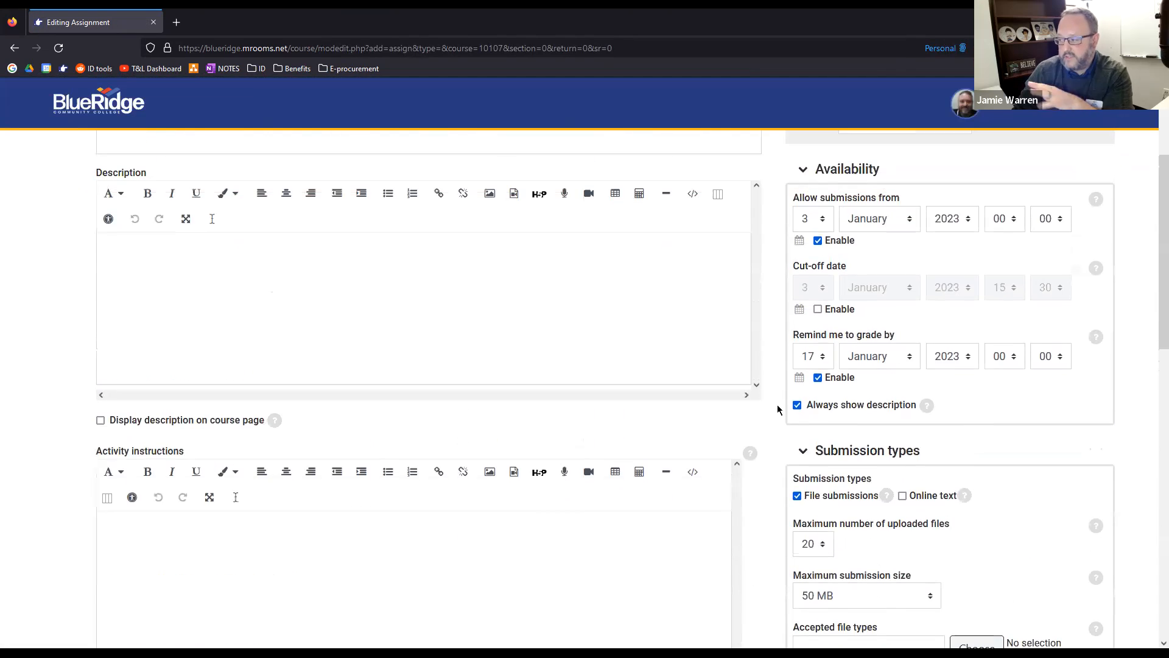
pyautogui.scroll(-1, 779, 408)
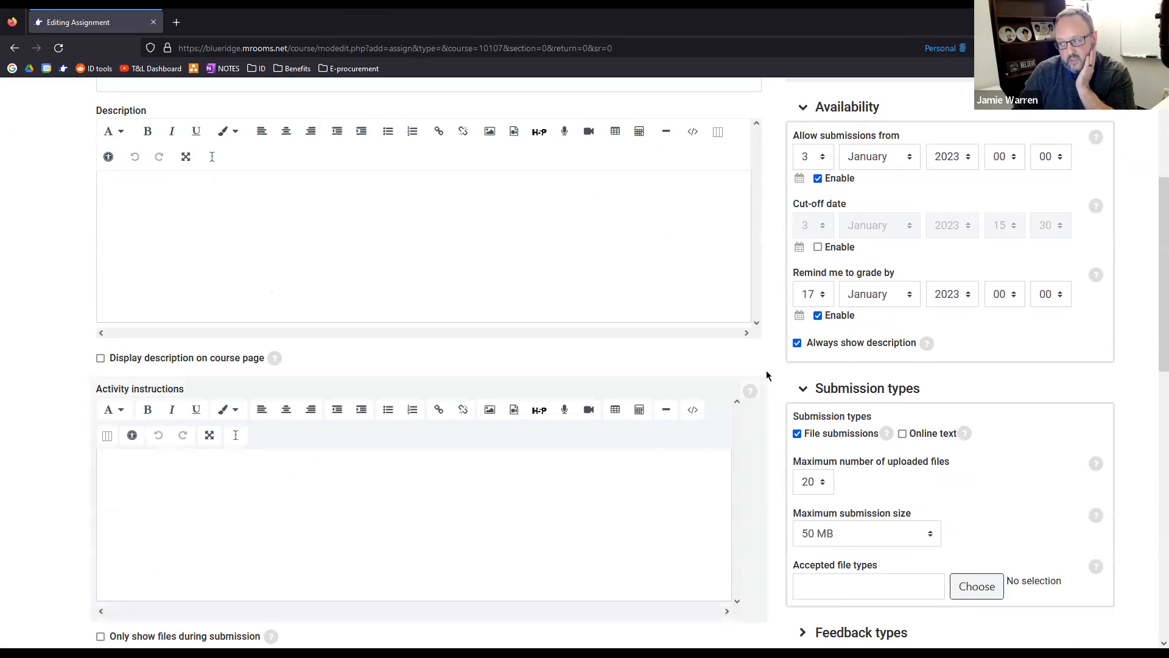
pyautogui.scroll(-1, 768, 365)
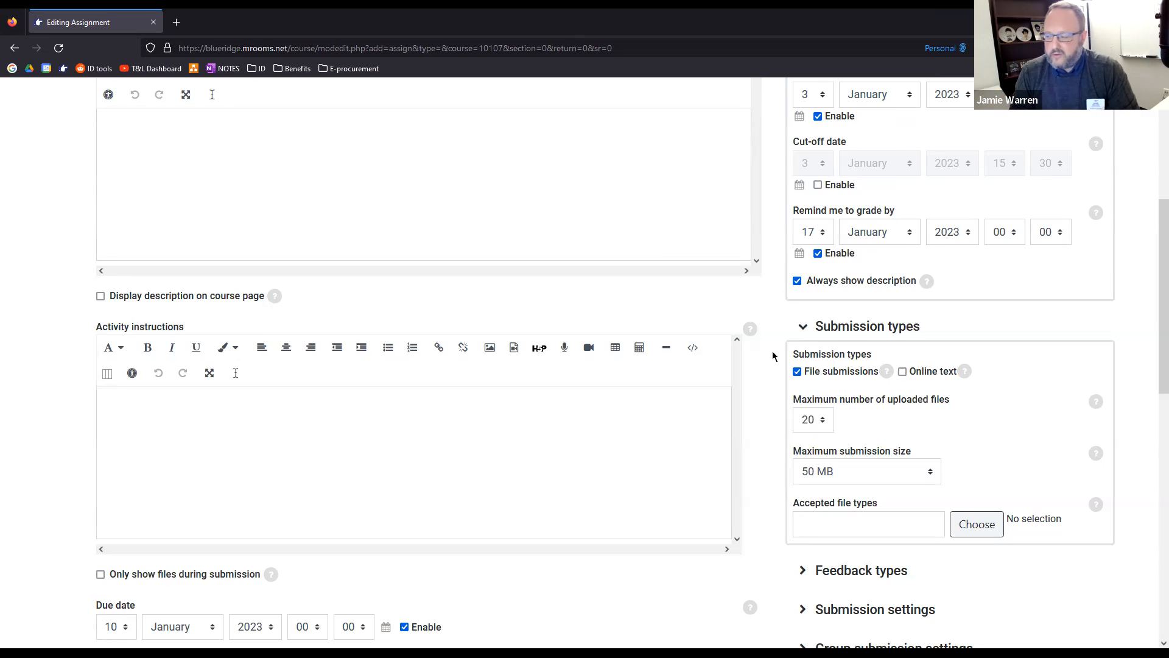
pyautogui.scroll(-4, 761, 399)
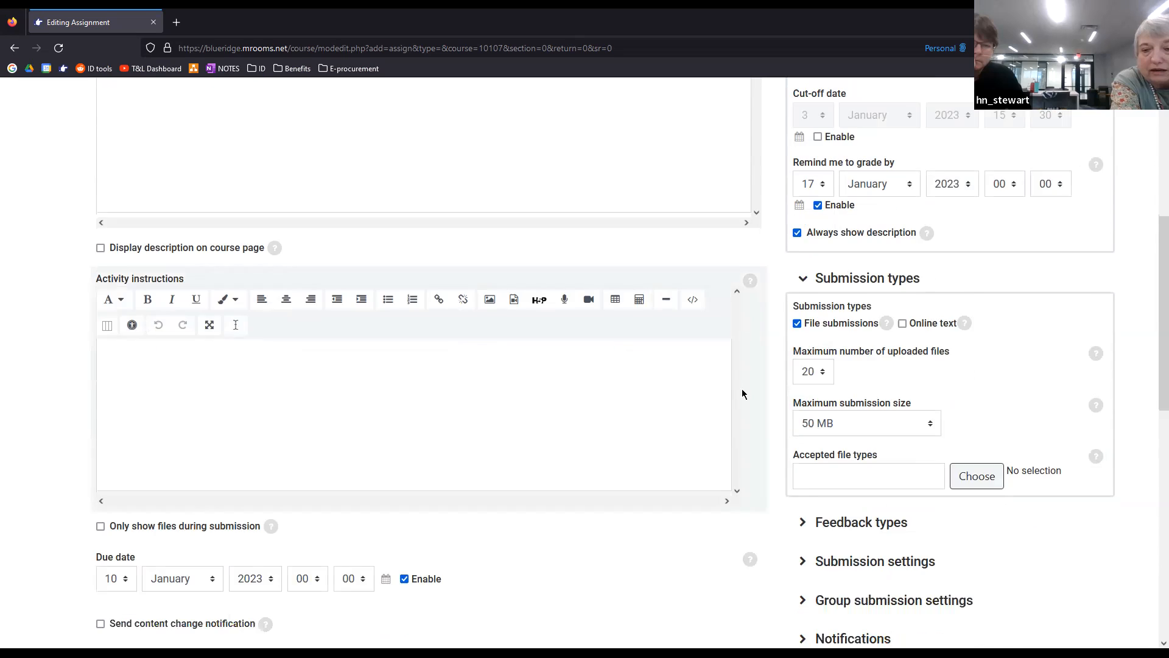
pyautogui.scroll(2, 760, 399)
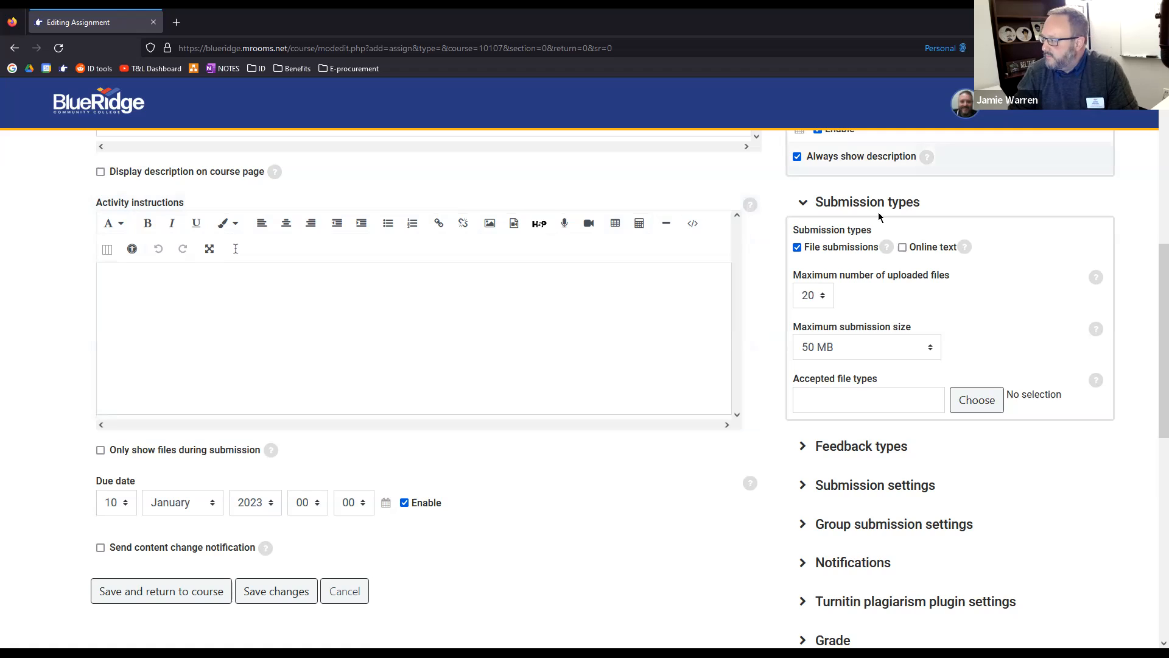
# Open the personal course overview and look through the listed courses, deadlines, grading and messages
pyautogui.click(995, 108)
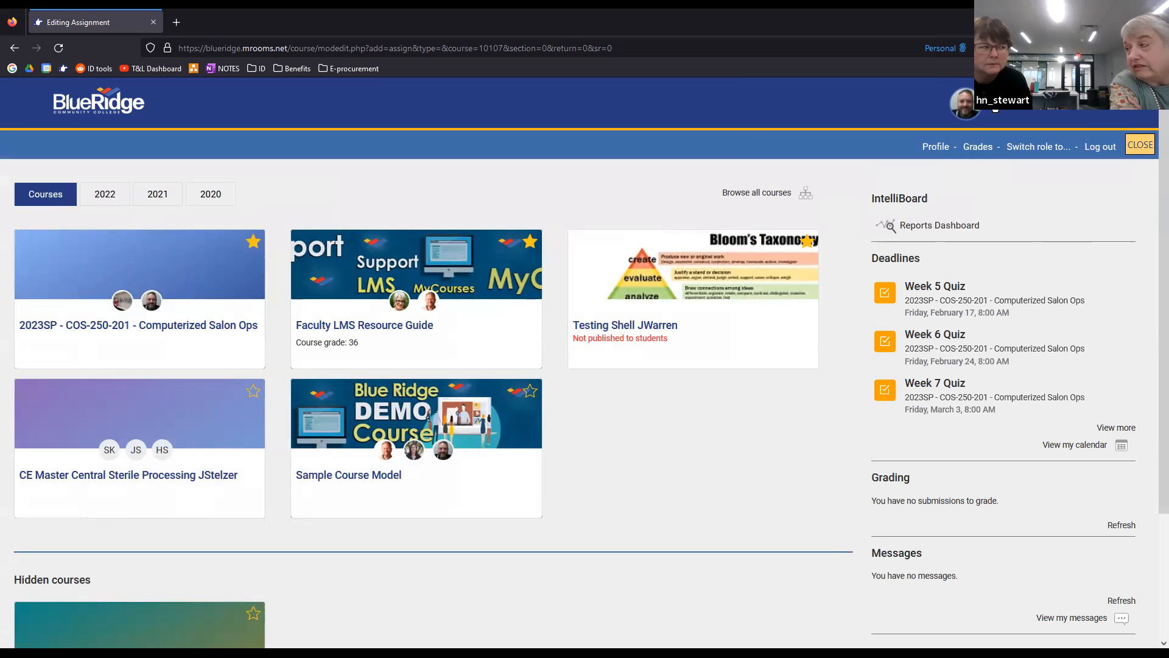
pyautogui.scroll(-1, 699, 558)
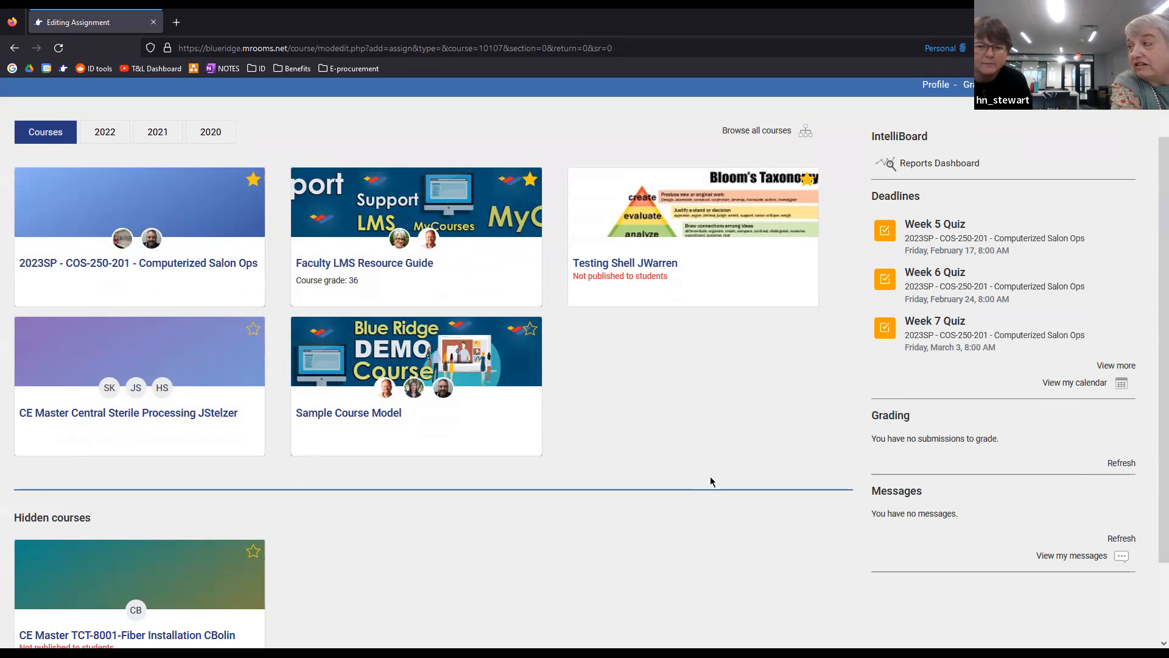